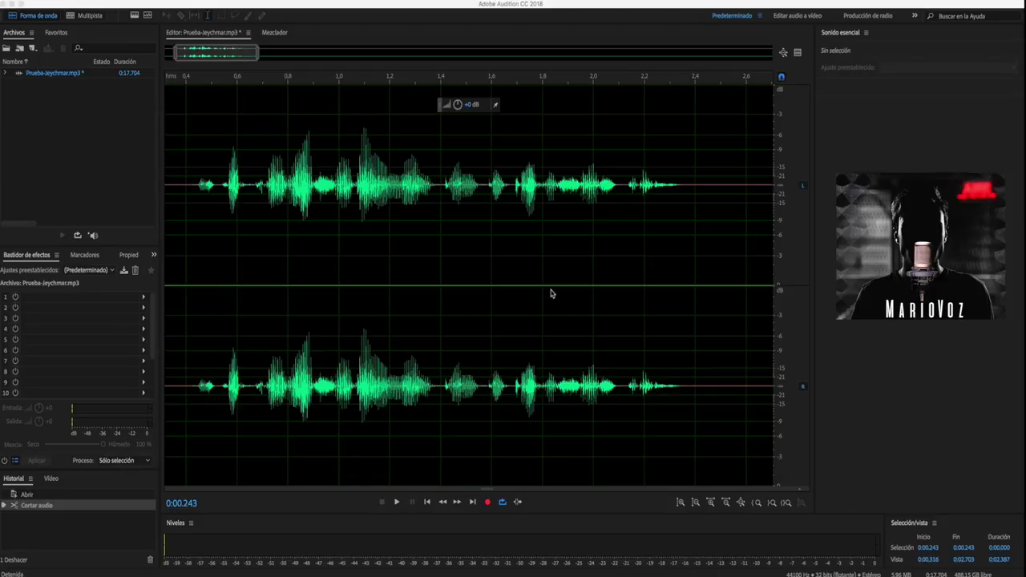
Play back the existing voice phrase from about 0.24 s
{"action": "scroll", "coordinate": [550, 293], "scroll_direction": "down", "scroll_amount": 5}
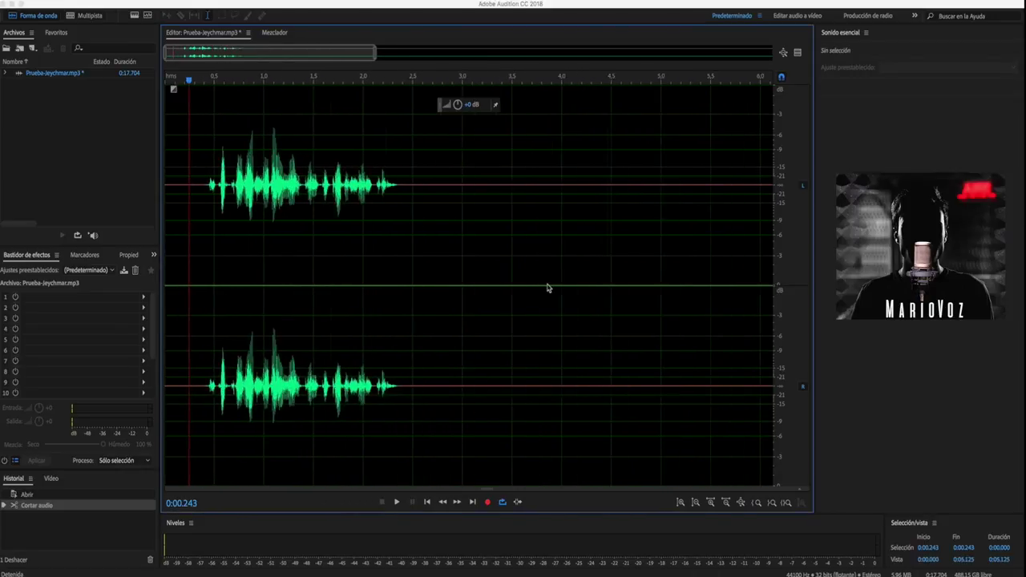
{"action": "scroll", "coordinate": [548, 288], "scroll_direction": "down", "scroll_amount": 5}
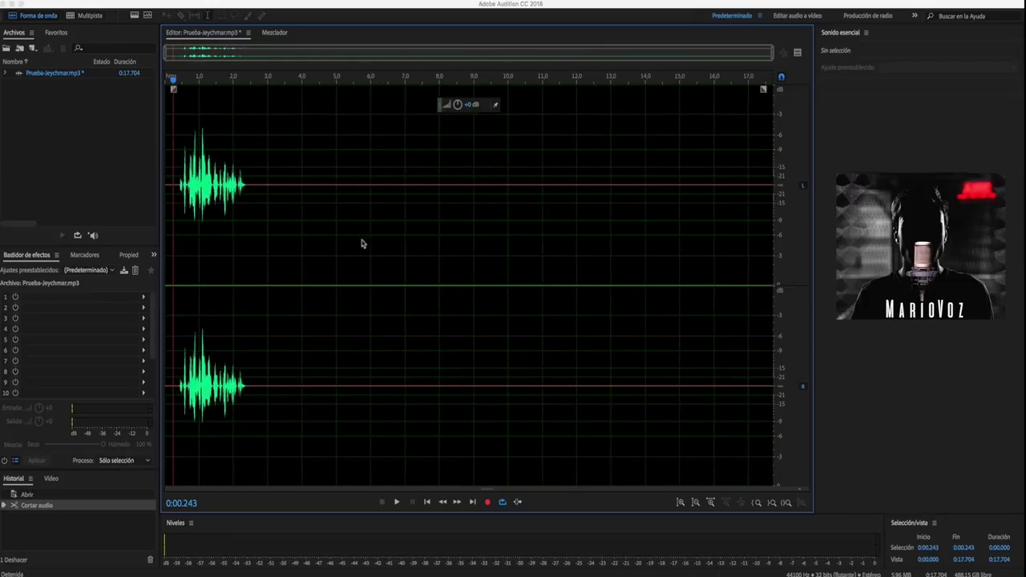
{"action": "scroll", "coordinate": [340, 240], "scroll_direction": "up", "scroll_amount": 1}
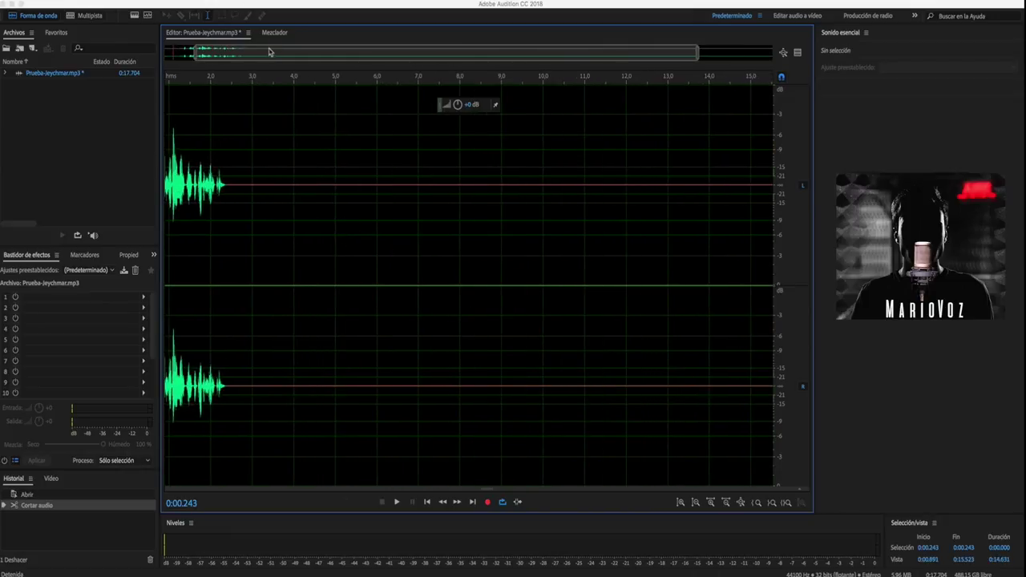
{"action": "left_click", "coordinate": [230, 50]}
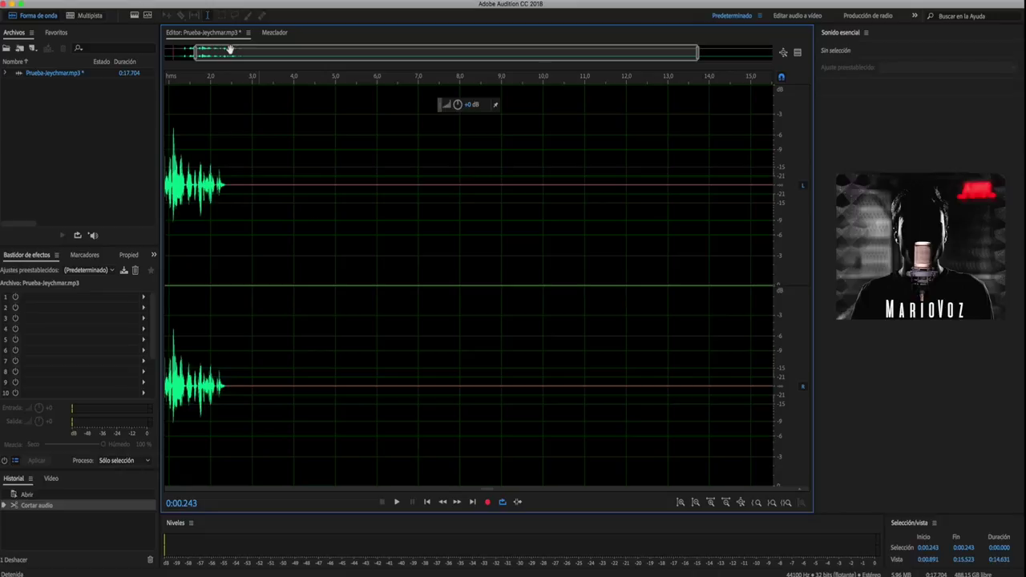
{"action": "left_click_drag", "start_coordinate": [229, 50], "coordinate": [200, 50]}
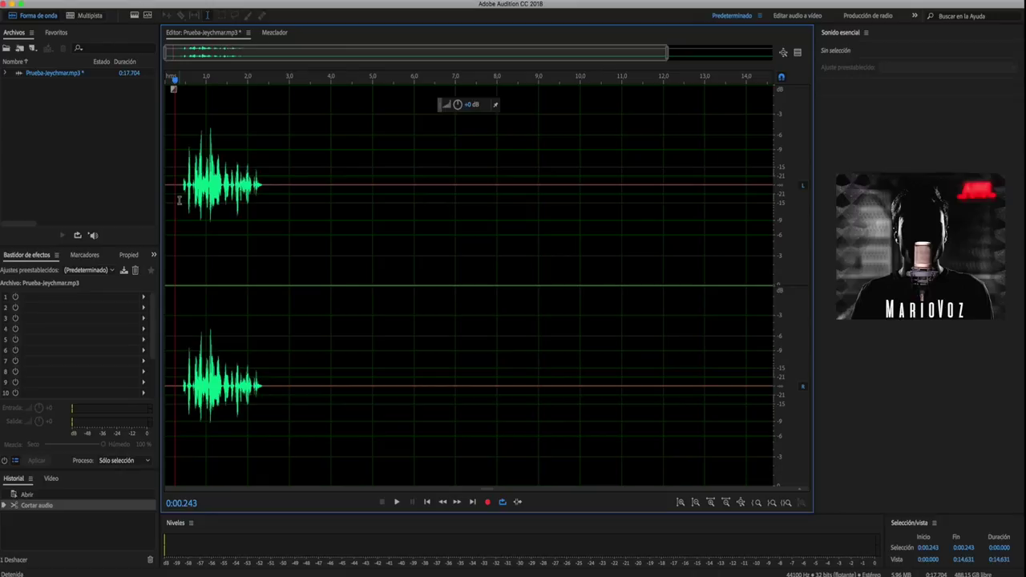
{"action": "scroll", "coordinate": [179, 201], "scroll_direction": "up", "scroll_amount": 1}
{"action": "key", "text": "space"}
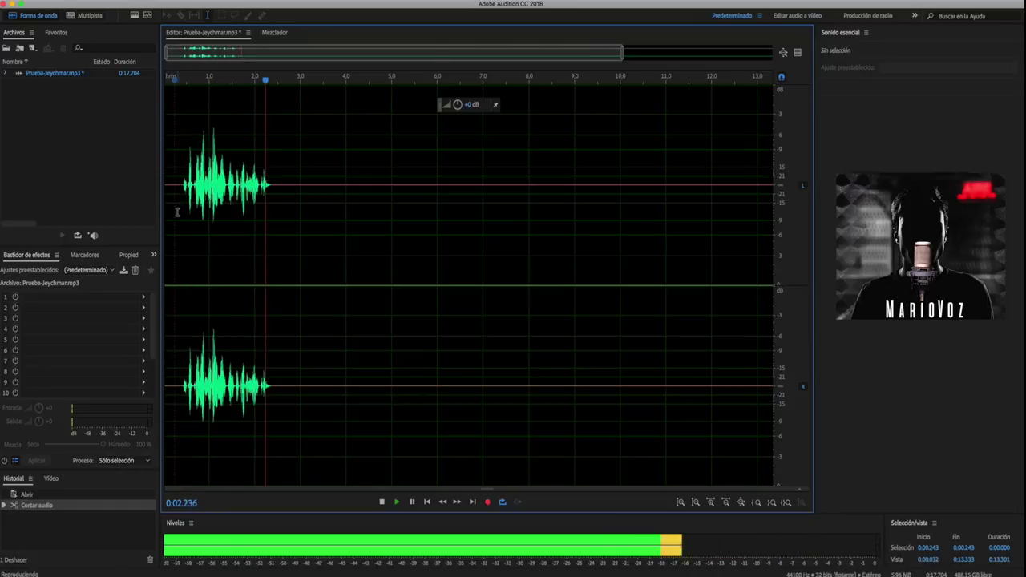
Record a second voice phrase into the same file after the first one, starting at about 3.1 s
{"action": "left_click", "coordinate": [299, 197]}
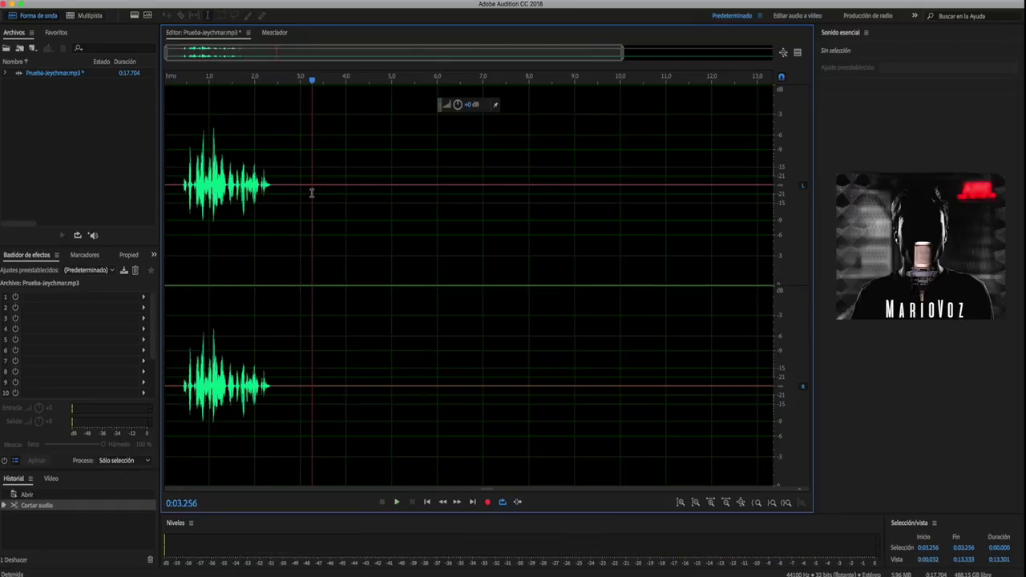
{"action": "left_click", "coordinate": [305, 194]}
{"action": "left_click", "coordinate": [487, 502]}
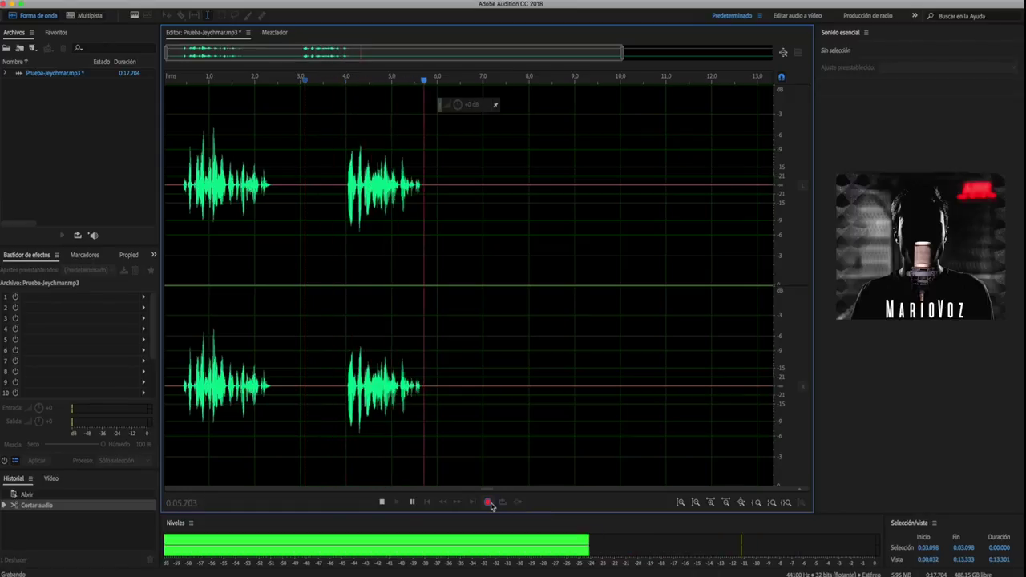
{"action": "left_click", "coordinate": [382, 503]}
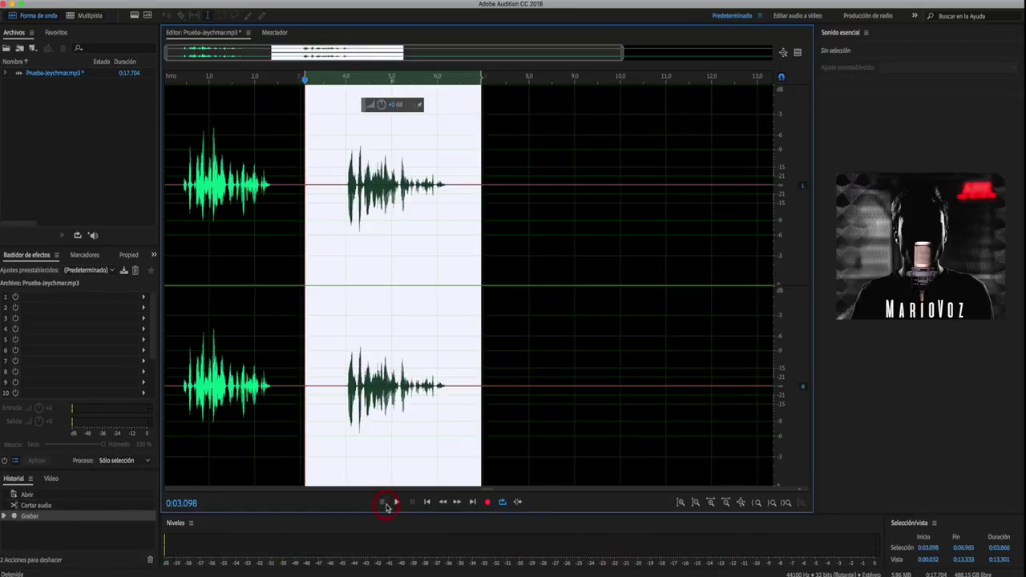
Show the spectral frequency display and enlarge its area relative to the waveform
{"action": "left_click", "coordinate": [134, 16]}
{"action": "left_click", "coordinate": [193, 152]}
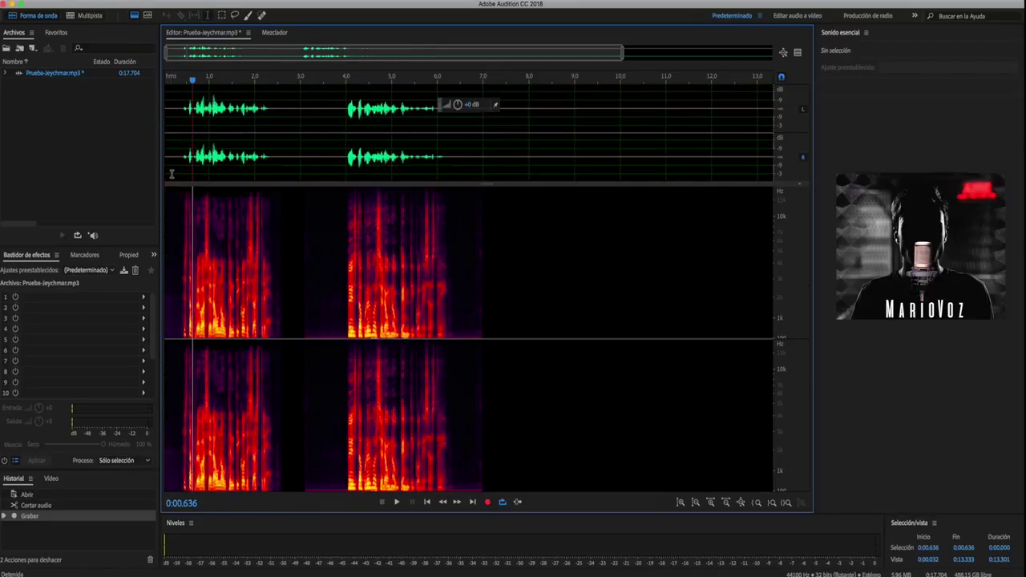
{"action": "left_click_drag", "start_coordinate": [174, 183], "coordinate": [177, 141]}
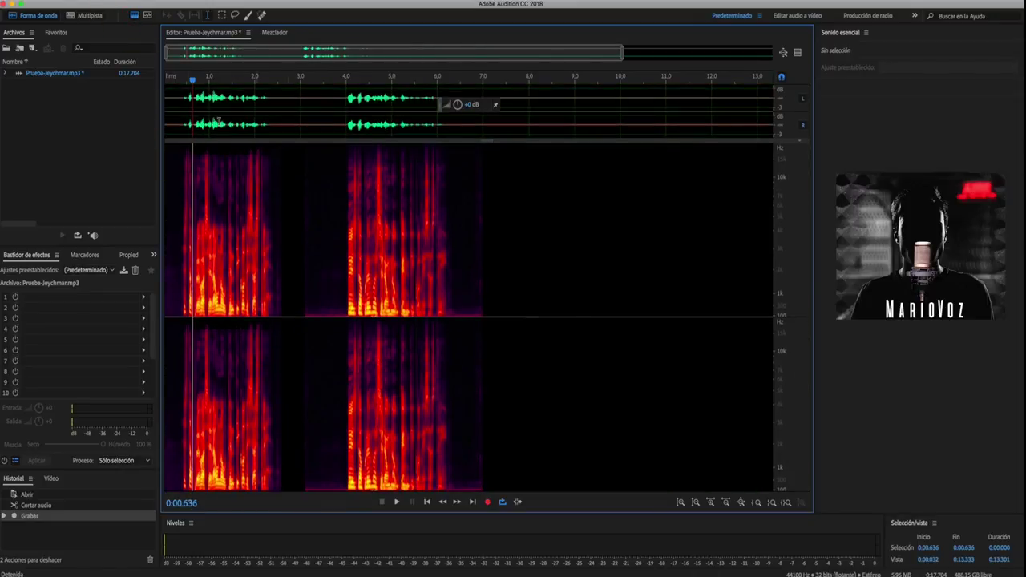
Capture a noise print from the quiet stretch before the first phrase, about 0.03 s to 0.40 s
{"action": "scroll", "coordinate": [186, 169], "scroll_direction": "up", "scroll_amount": 5}
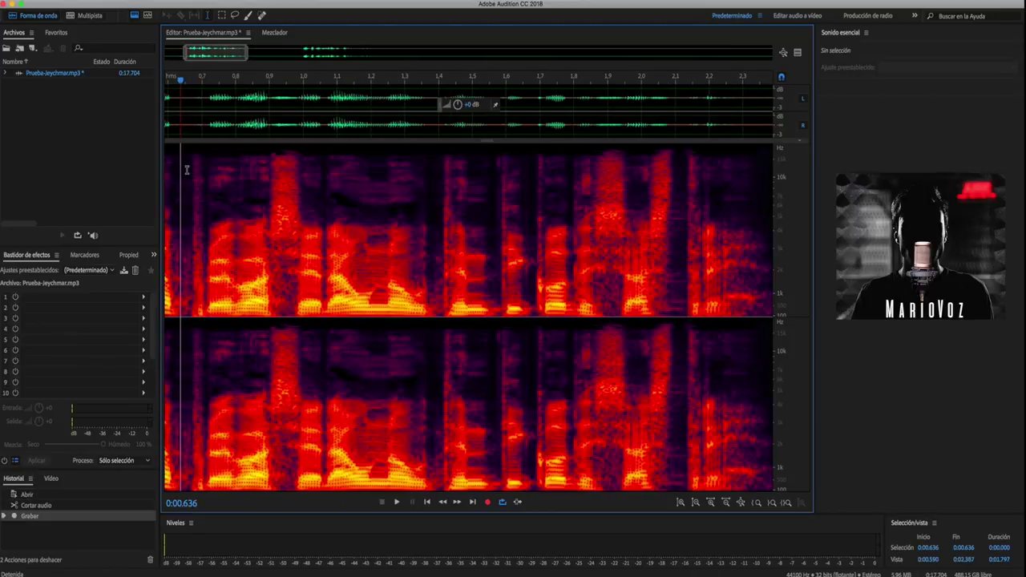
{"action": "scroll", "coordinate": [202, 59], "scroll_direction": "up", "scroll_amount": 3}
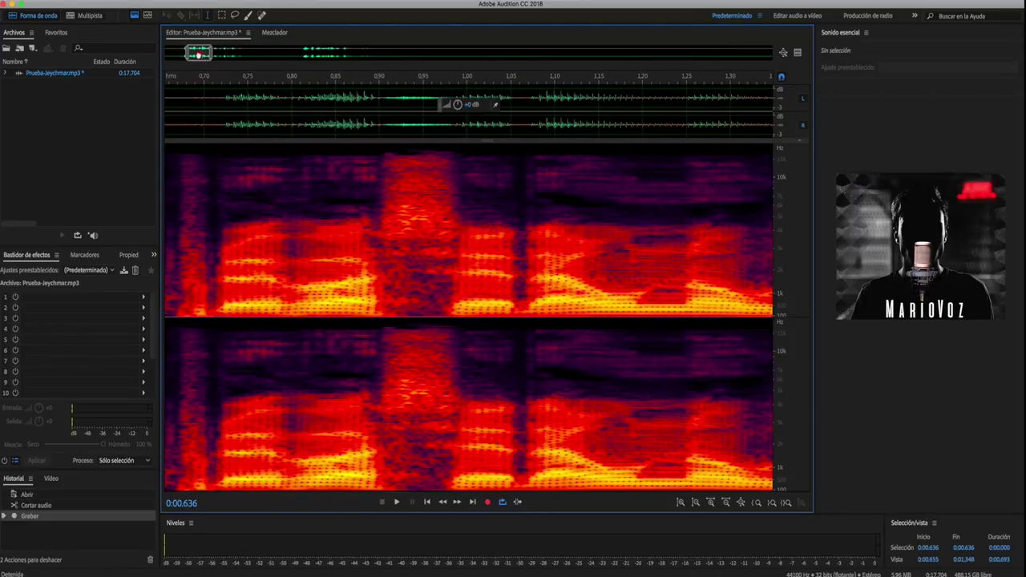
{"action": "left_click_drag", "start_coordinate": [201, 59], "coordinate": [172, 54]}
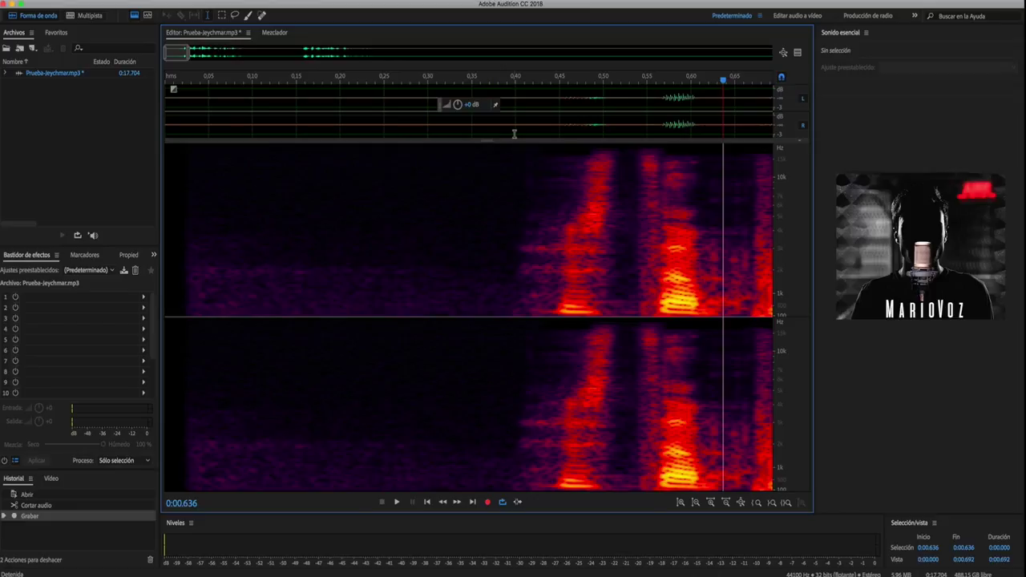
{"action": "left_click_drag", "start_coordinate": [514, 144], "coordinate": [189, 238]}
{"action": "scroll", "coordinate": [197, 241], "scroll_direction": "down", "scroll_amount": 1}
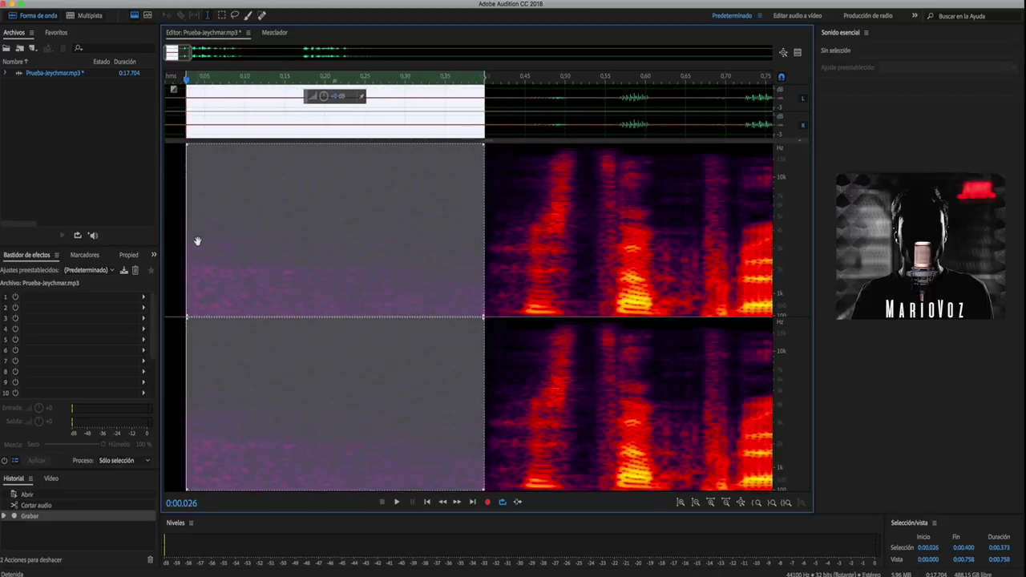
{"action": "key", "text": "shift+p"}
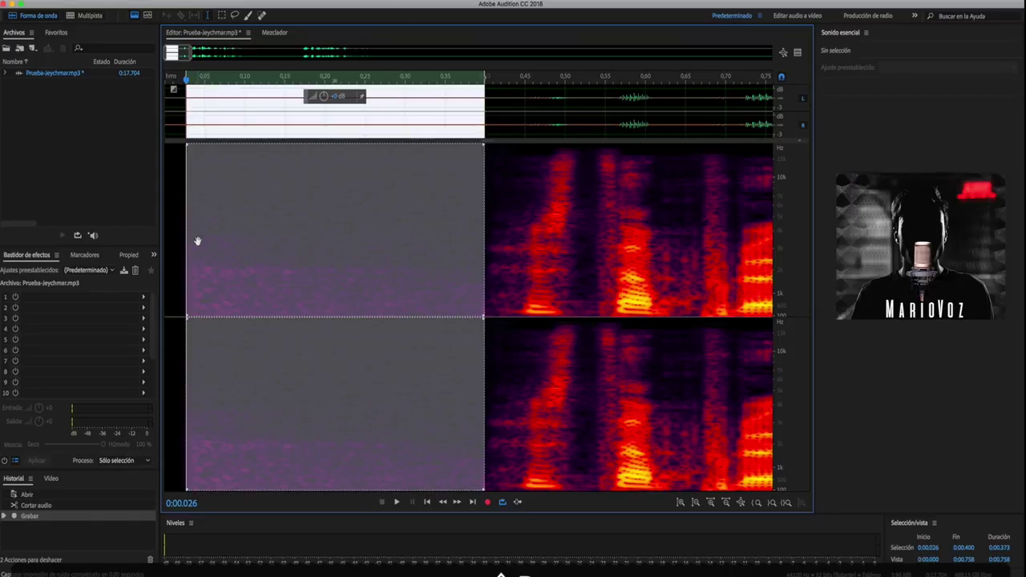
Extend the selection over the whole first phrase to about 2.64 s and apply Noise Reduction to it
{"action": "scroll", "coordinate": [318, 269], "scroll_direction": "down", "scroll_amount": 6}
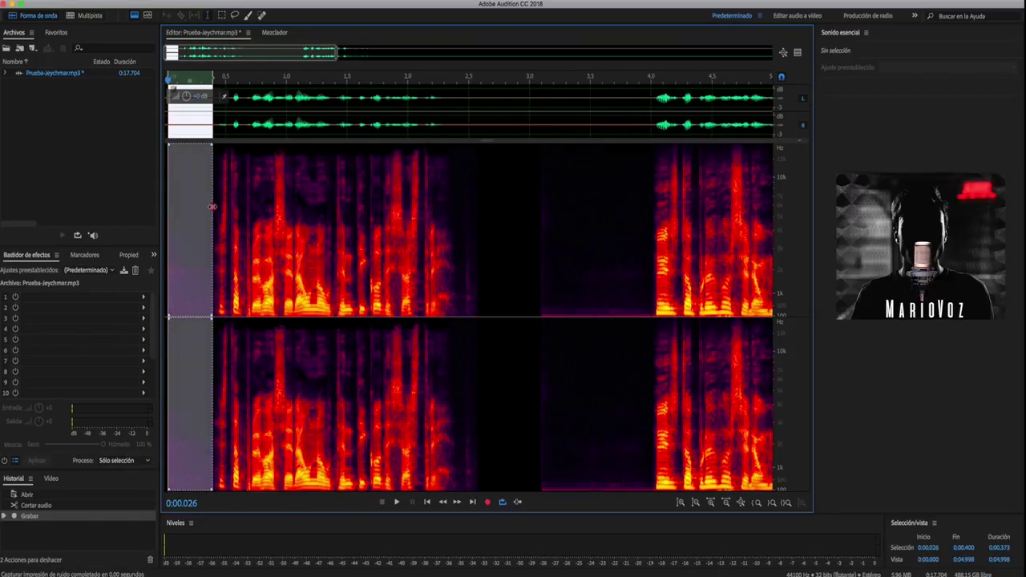
{"action": "left_click_drag", "start_coordinate": [212, 206], "coordinate": [485, 215]}
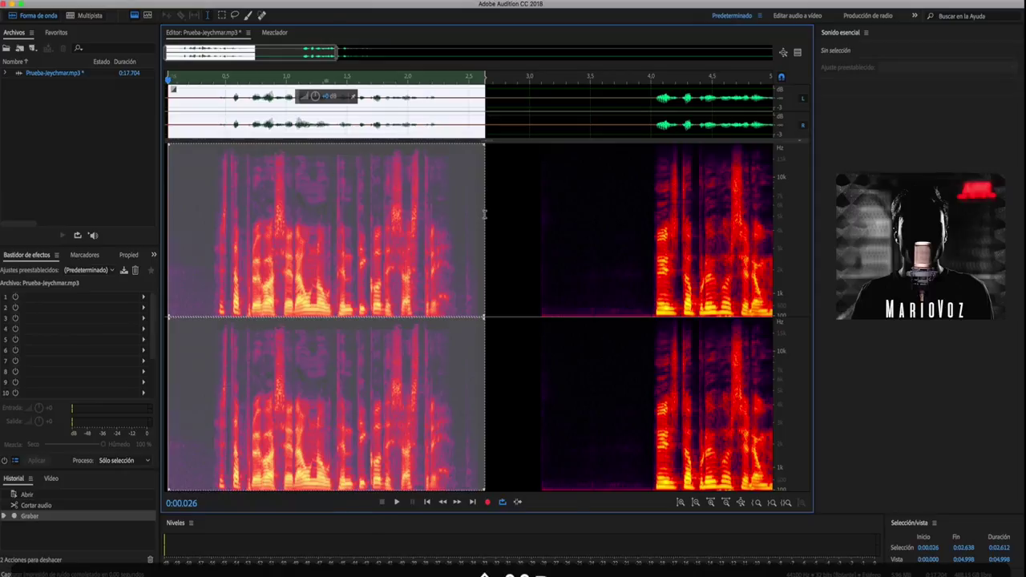
{"action": "key", "text": "super+shift+p"}
{"action": "key", "text": "Return"}
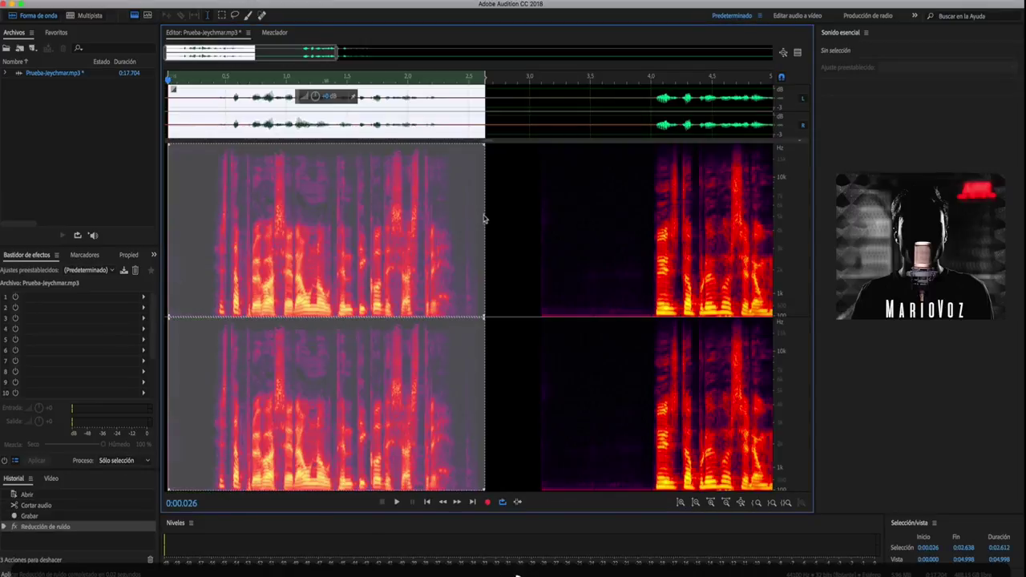
{"action": "left_click", "coordinate": [217, 125]}
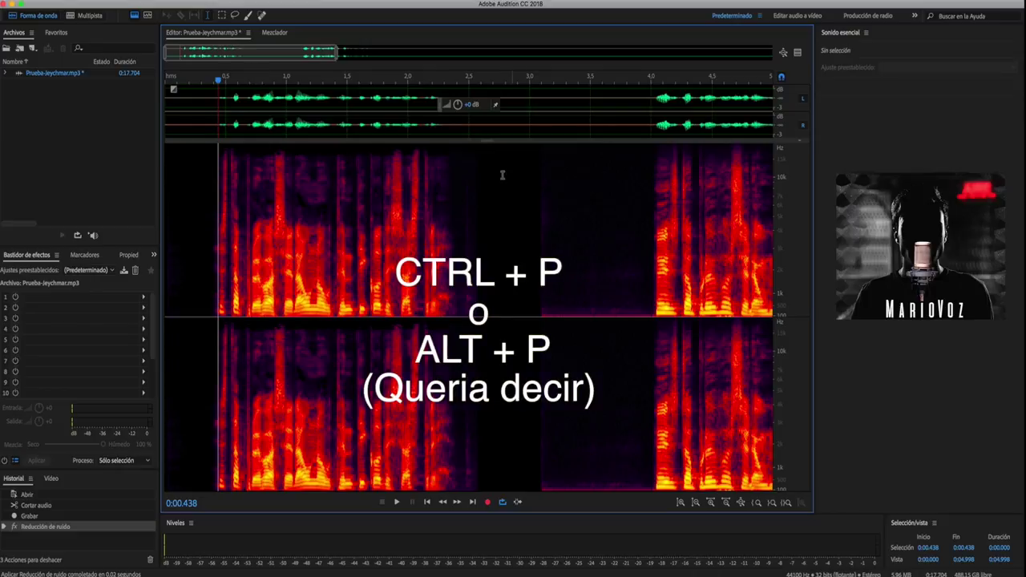
Capture a noise print from about 3.07 s to 4.00 s and apply Noise Reduction to the whole second phrase up to about 7.09 s
{"action": "left_click_drag", "start_coordinate": [538, 168], "coordinate": [644, 136]}
{"action": "key", "text": "ctrl+p"}
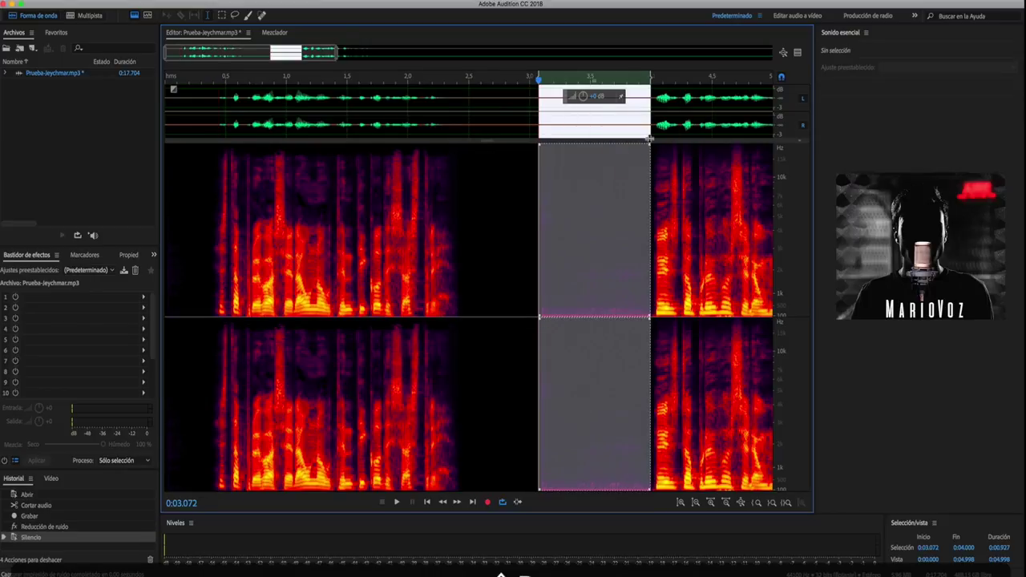
{"action": "left_click_drag", "start_coordinate": [298, 53], "coordinate": [385, 54]}
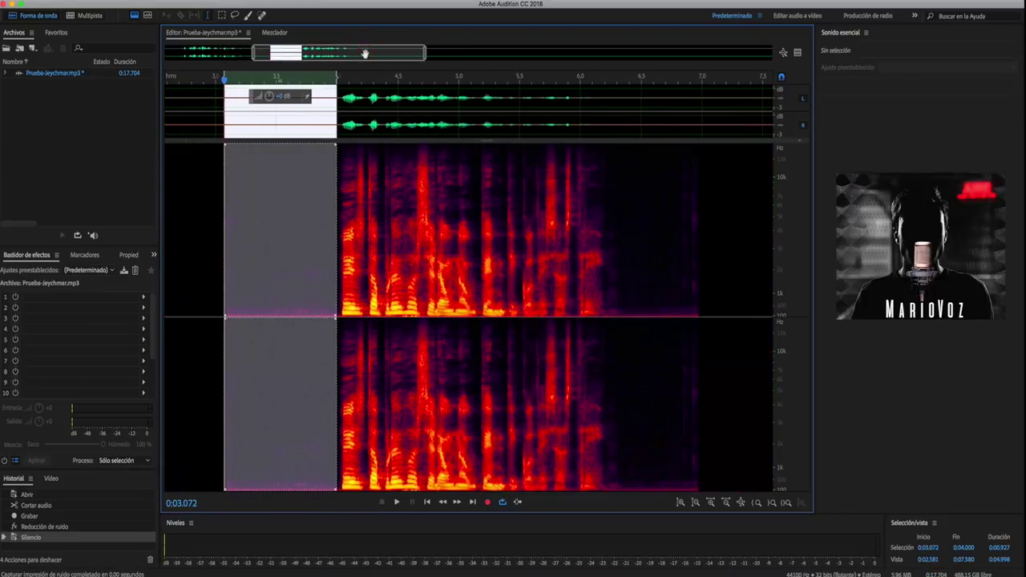
{"action": "left_click_drag", "start_coordinate": [336, 161], "coordinate": [712, 161]}
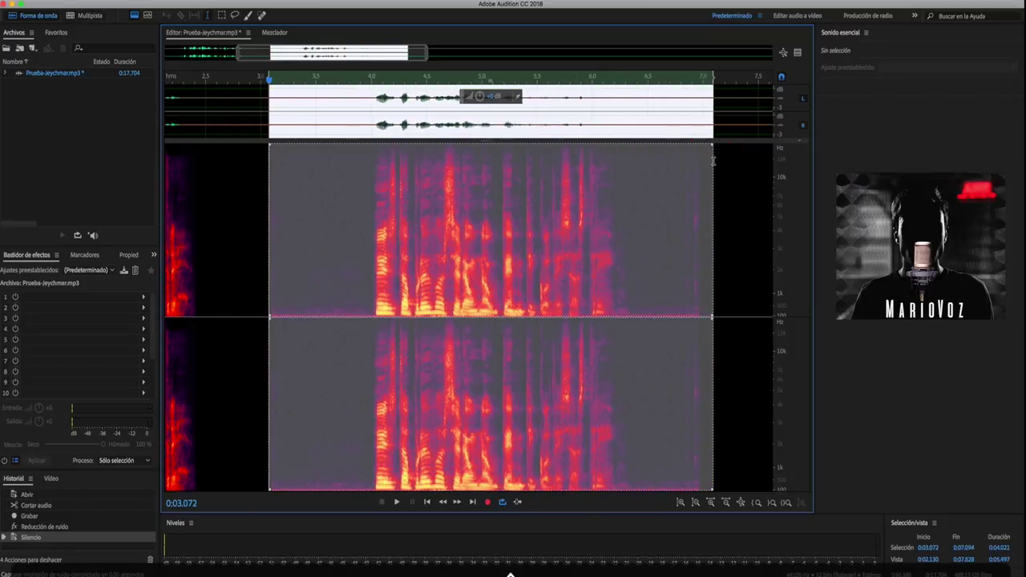
{"action": "key", "text": "super+shift+p"}
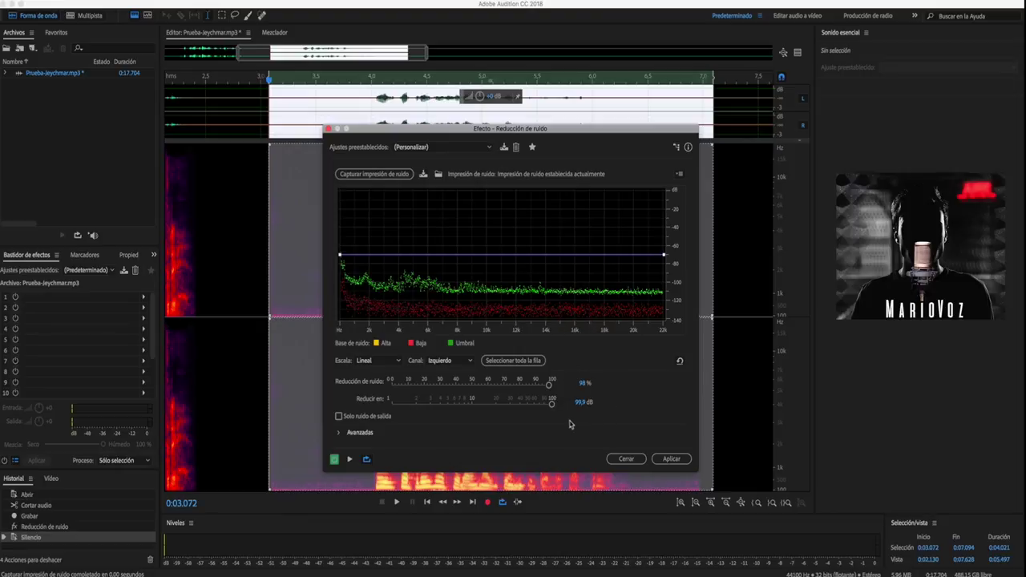
{"action": "left_click", "coordinate": [670, 458]}
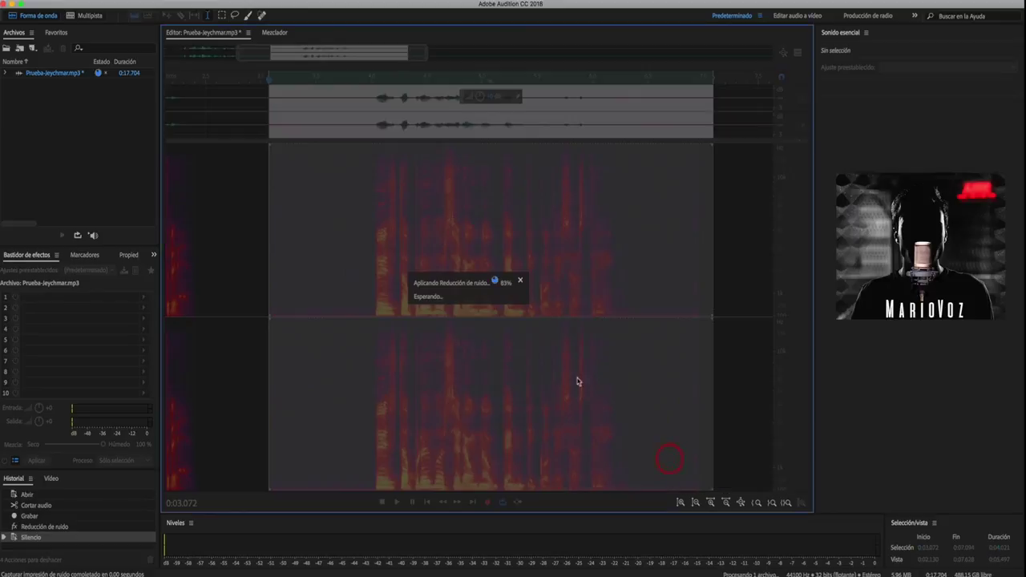
Silence the residual noise after the second phrase, from about 6.41 s to 7.23 s
{"action": "left_click", "coordinate": [655, 104]}
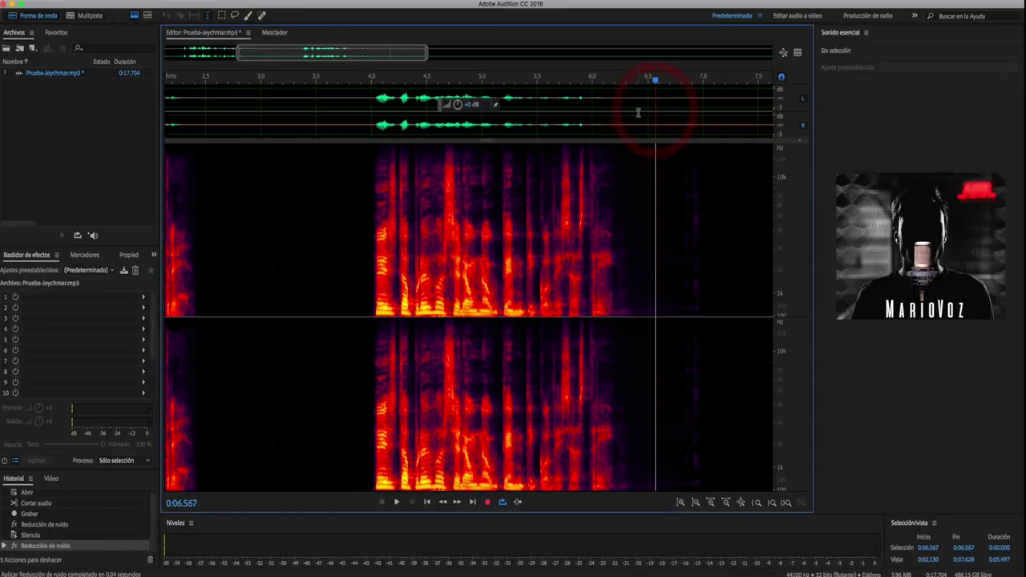
{"action": "left_click_drag", "start_coordinate": [638, 113], "coordinate": [727, 129]}
{"action": "right_click", "coordinate": [700, 231]}
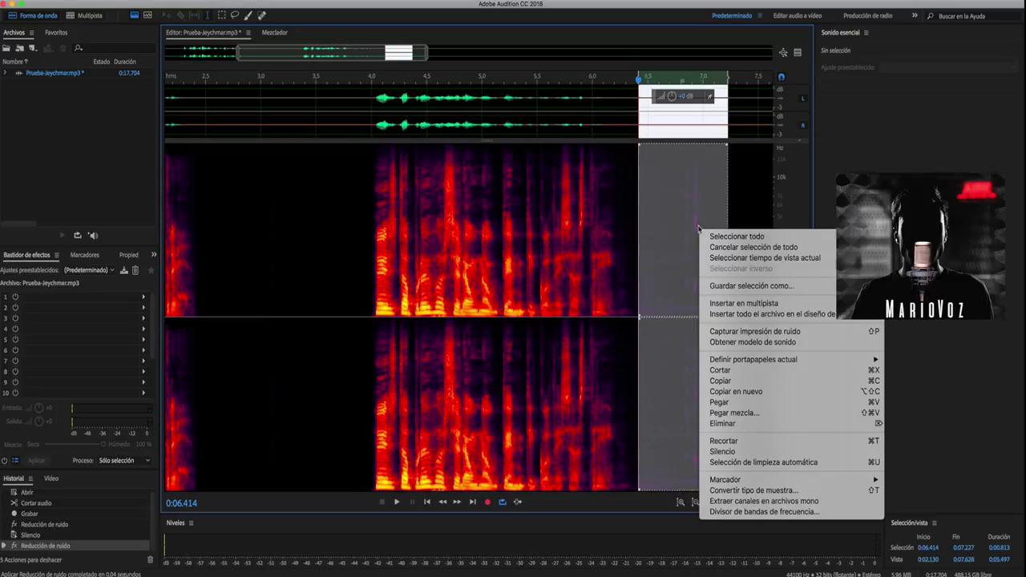
{"action": "left_click", "coordinate": [756, 451]}
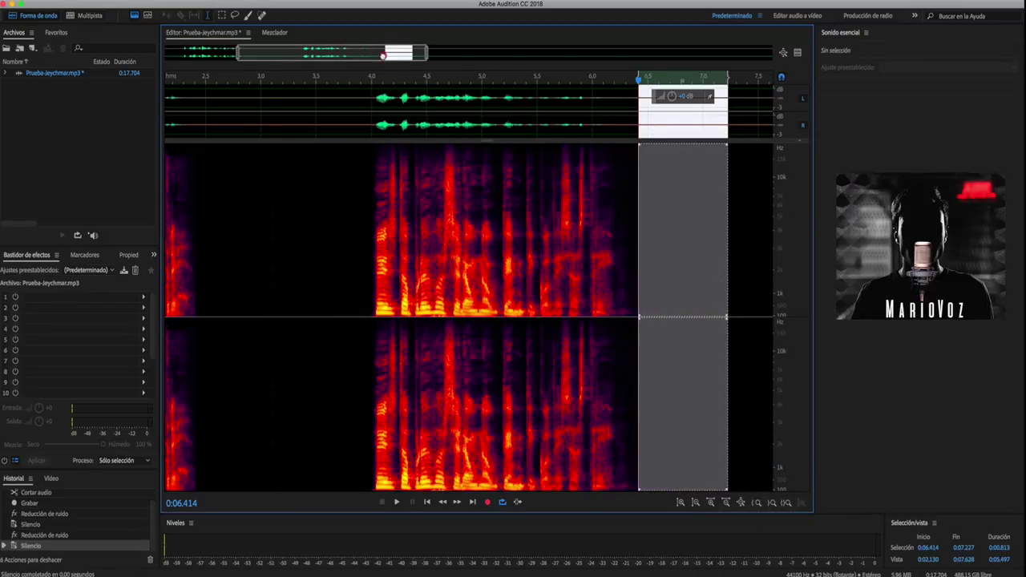
Cut about 1 s of silence between the two phrases, starting at about 2.73 s
{"action": "left_click_drag", "start_coordinate": [383, 54], "coordinate": [315, 53]}
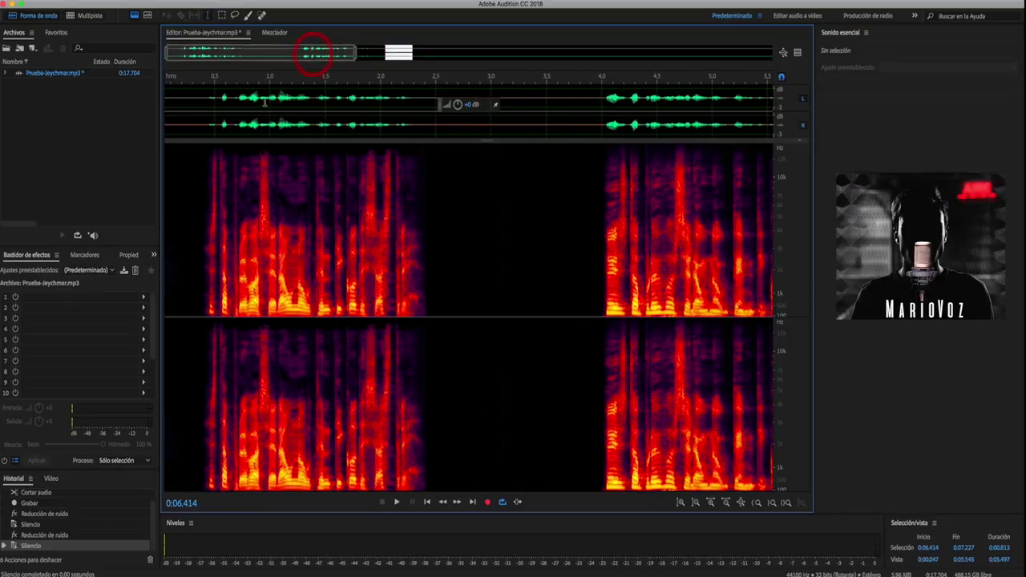
{"action": "left_click_drag", "start_coordinate": [449, 142], "coordinate": [417, 147]}
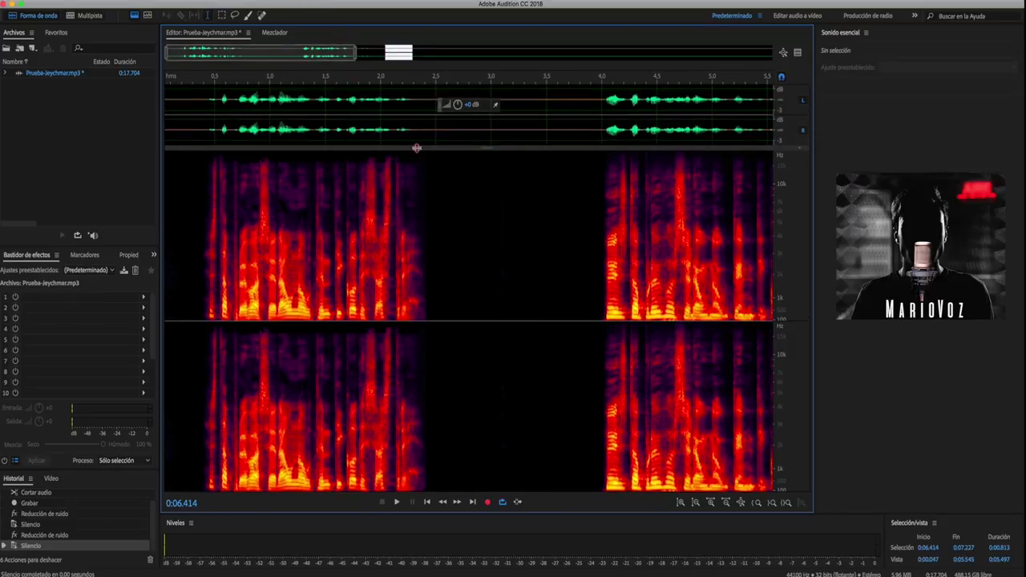
{"action": "left_click_drag", "start_coordinate": [574, 124], "coordinate": [461, 128]}
{"action": "key", "text": "super+x"}
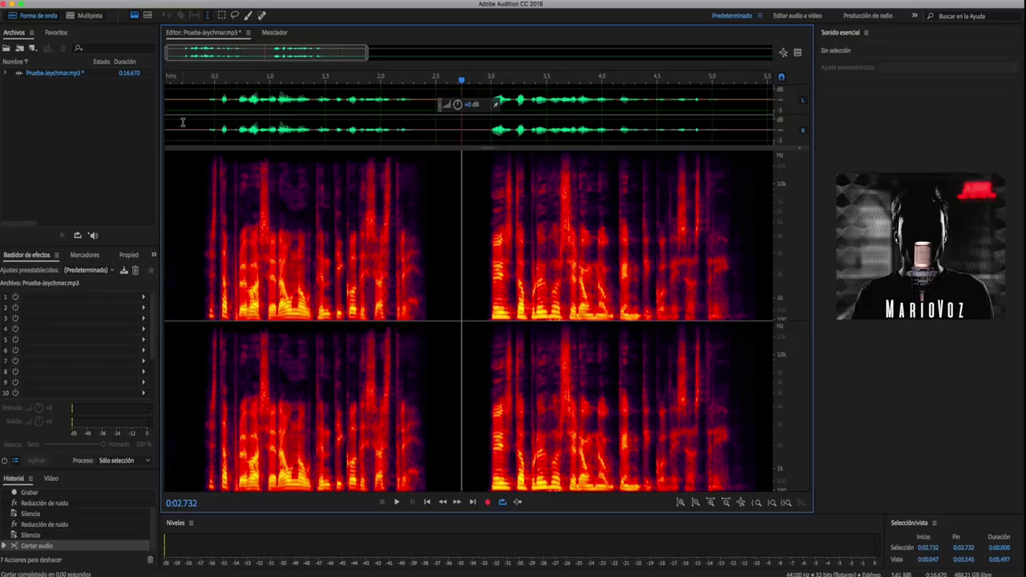
Play back both phrases from about 0.24 s to compare them
{"action": "left_click", "coordinate": [186, 120]}
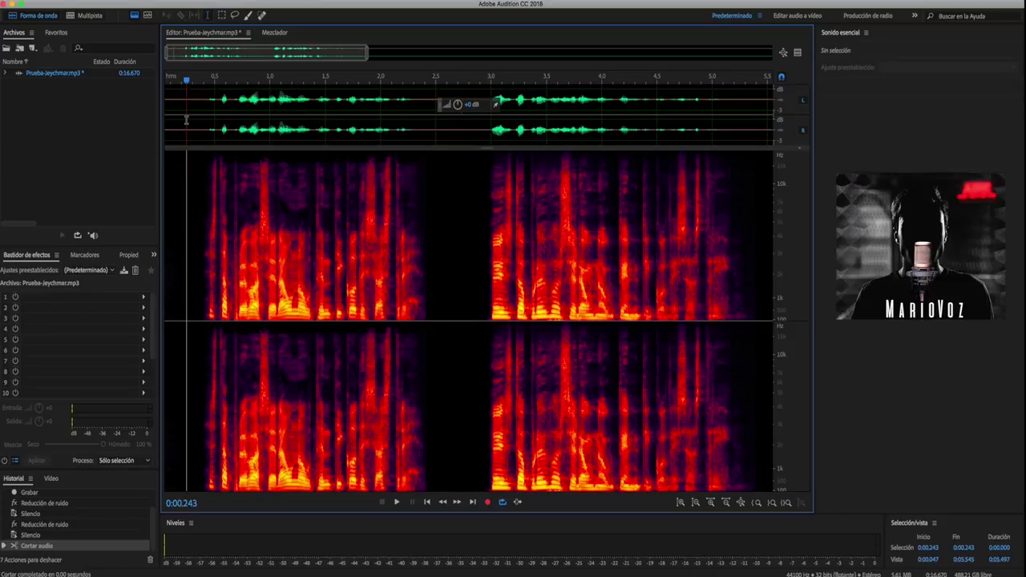
{"action": "key", "text": "space"}
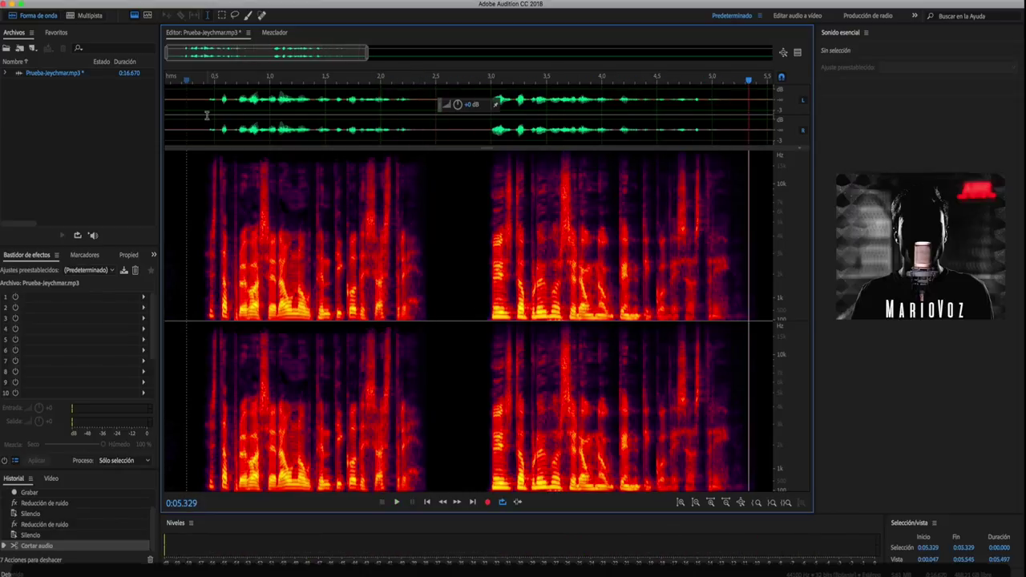
{"action": "left_click_drag", "start_coordinate": [195, 120], "coordinate": [431, 144]}
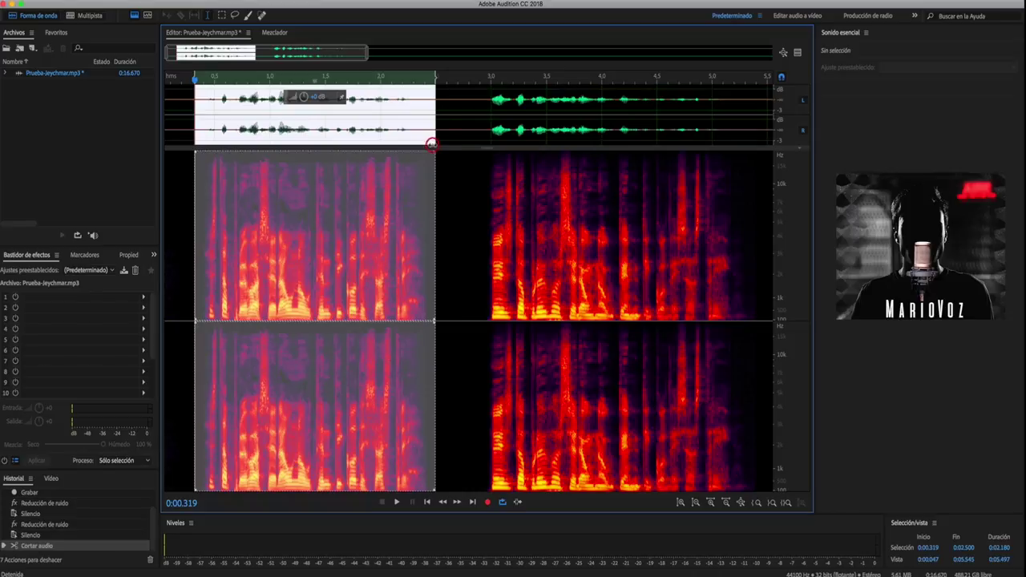
{"action": "left_click", "coordinate": [458, 134]}
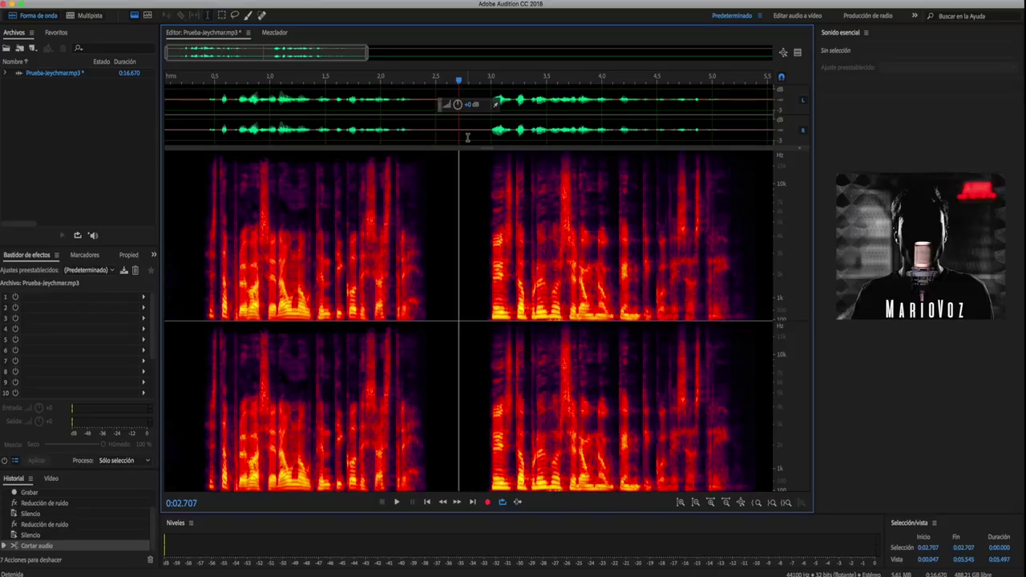
{"action": "left_click_drag", "start_coordinate": [477, 134], "coordinate": [729, 154]}
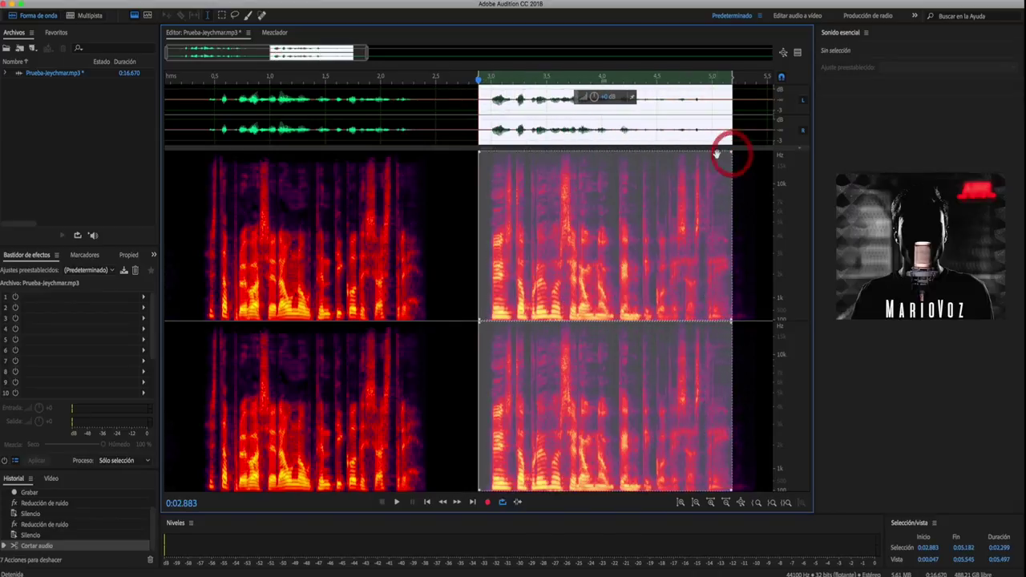
{"action": "left_click", "coordinate": [657, 151]}
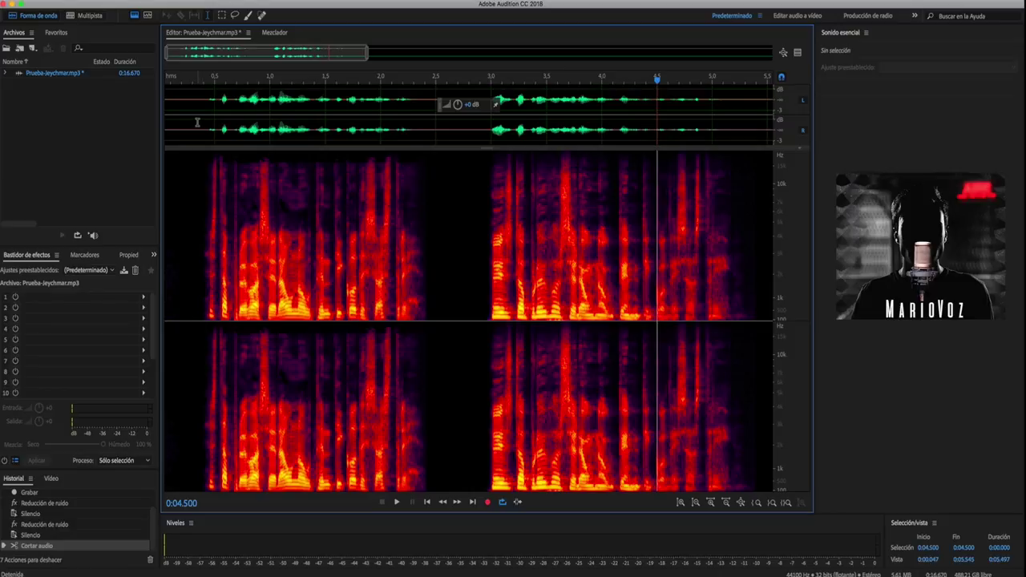
{"action": "left_click_drag", "start_coordinate": [196, 122], "coordinate": [363, 126]}
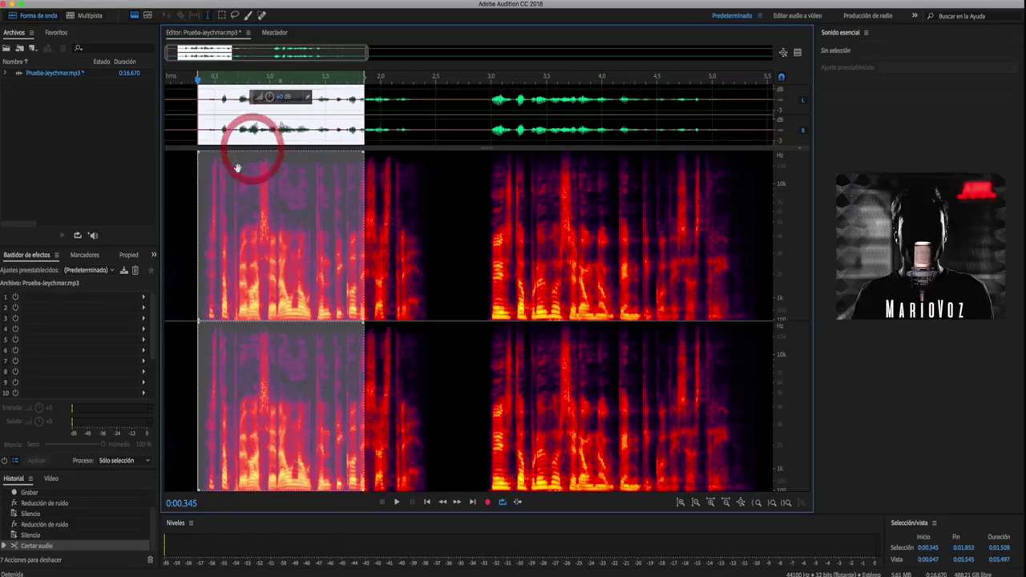
Silence the noise above the lowest frequencies in the first phrase's gap from about 0.62 s to 0.67 s
{"action": "left_click", "coordinate": [237, 168]}
{"action": "scroll", "coordinate": [236, 127], "scroll_direction": "up", "scroll_amount": 3}
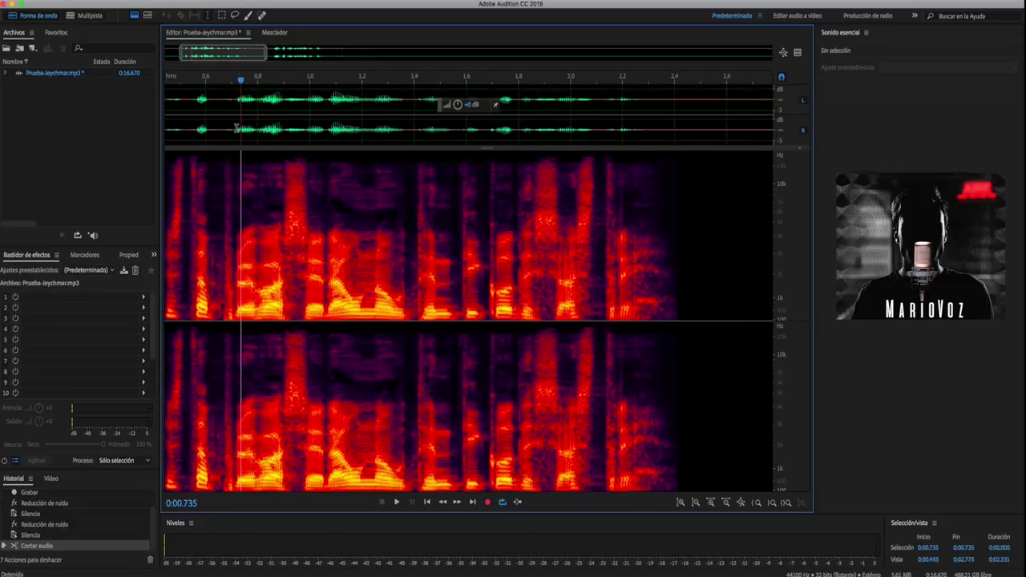
{"action": "scroll", "coordinate": [228, 129], "scroll_direction": "up", "scroll_amount": 2}
{"action": "left_click_drag", "start_coordinate": [208, 129], "coordinate": [226, 128]}
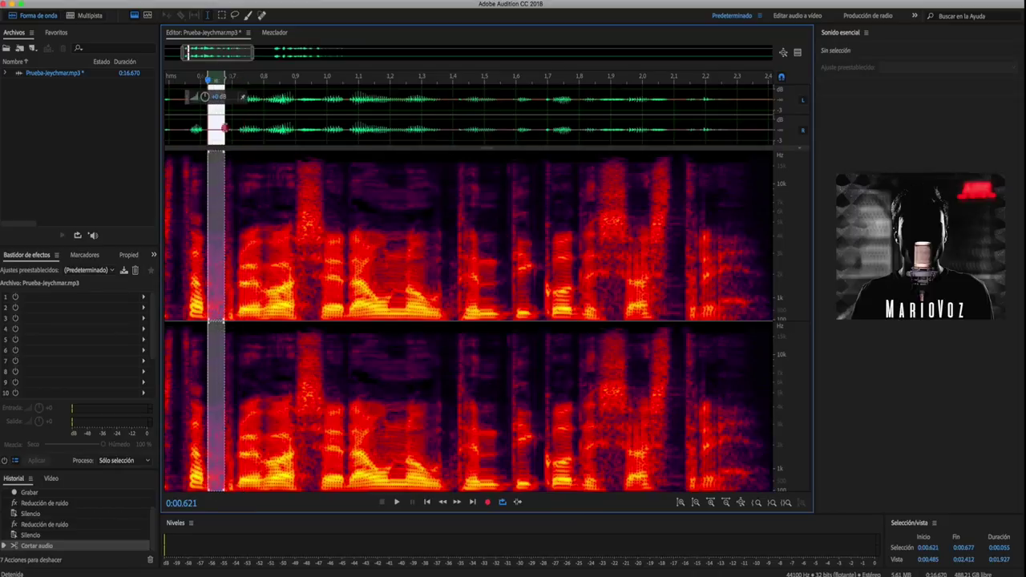
{"action": "key", "text": "space"}
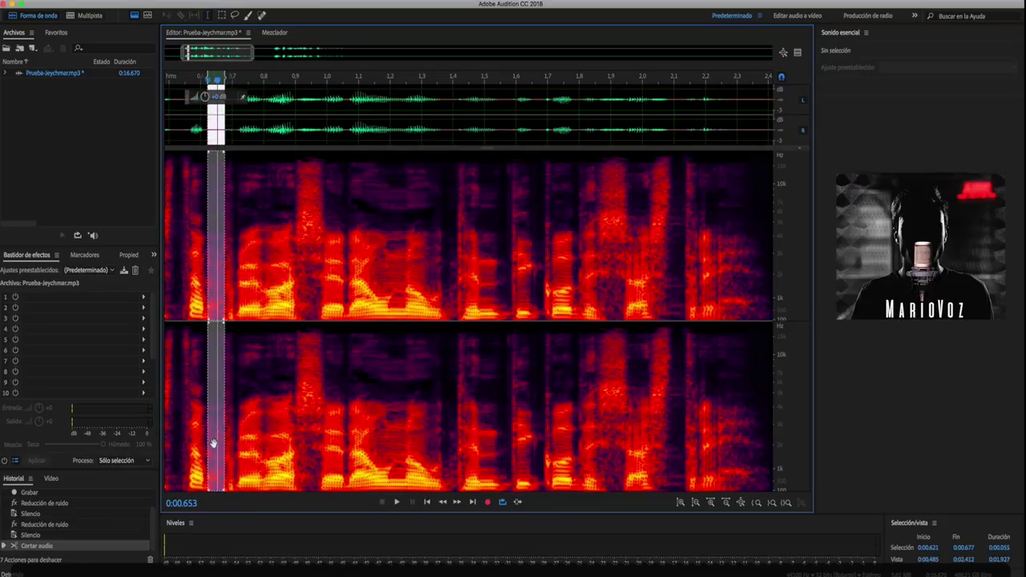
{"action": "left_click_drag", "start_coordinate": [225, 489], "coordinate": [222, 475]}
{"action": "key", "text": "space"}
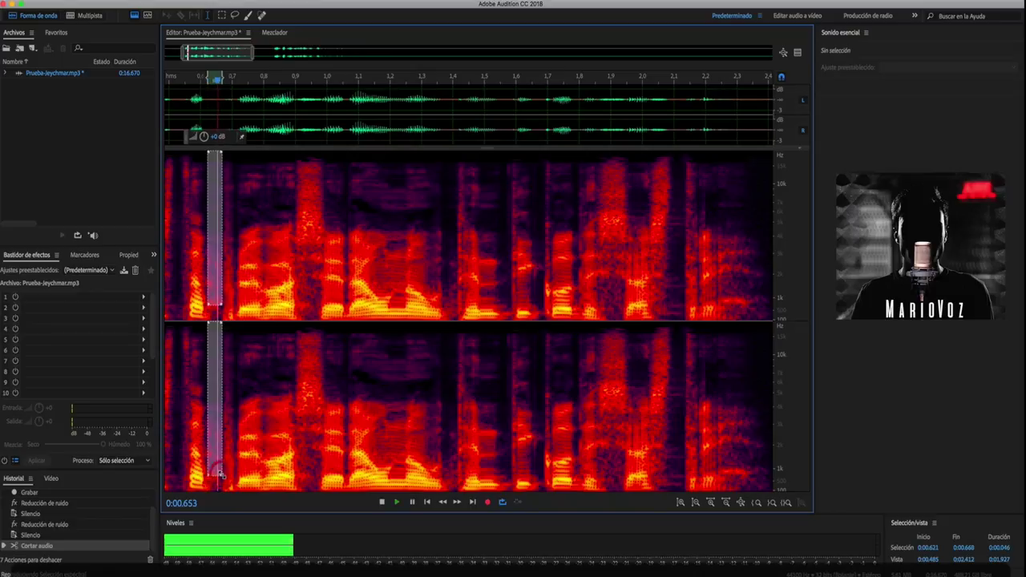
{"action": "key", "text": "space"}
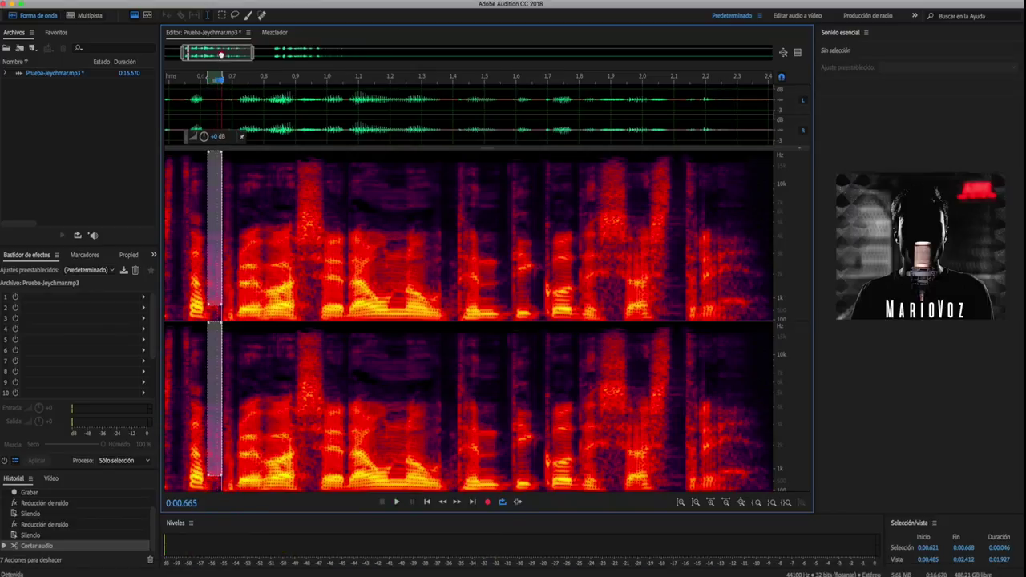
{"action": "left_click_drag", "start_coordinate": [222, 70], "coordinate": [212, 69]}
{"action": "right_click", "coordinate": [279, 196]}
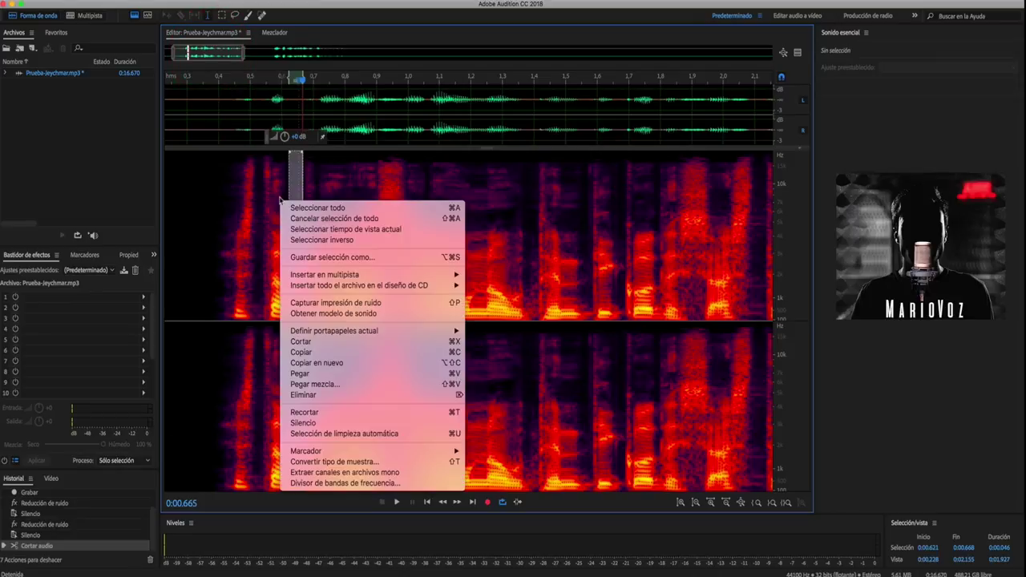
{"action": "left_click", "coordinate": [312, 424]}
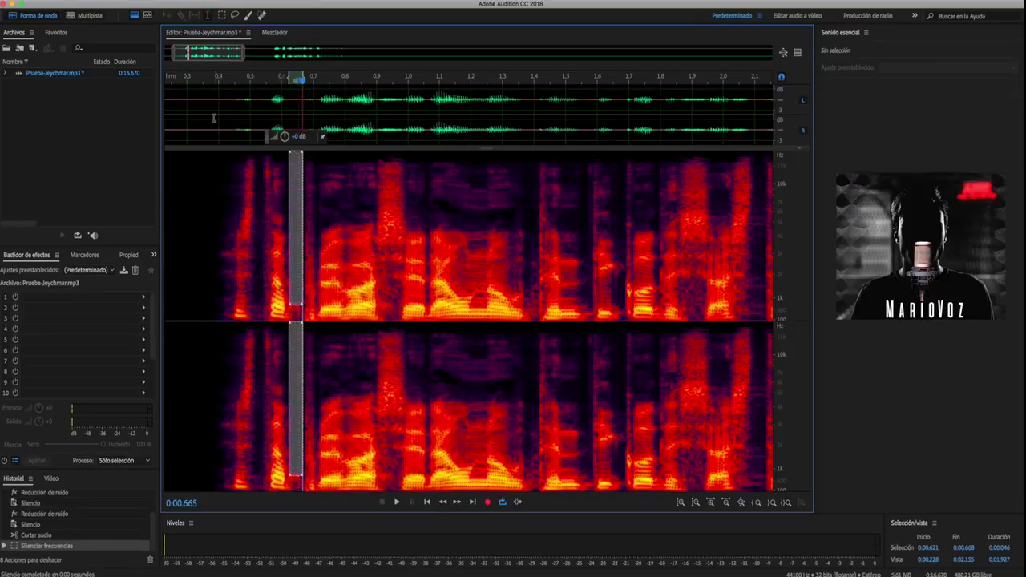
Play back the first phrase from its beginning to check the silenced gap
{"action": "left_click", "coordinate": [209, 109]}
{"action": "key", "text": "space"}
{"action": "key", "text": "space"}
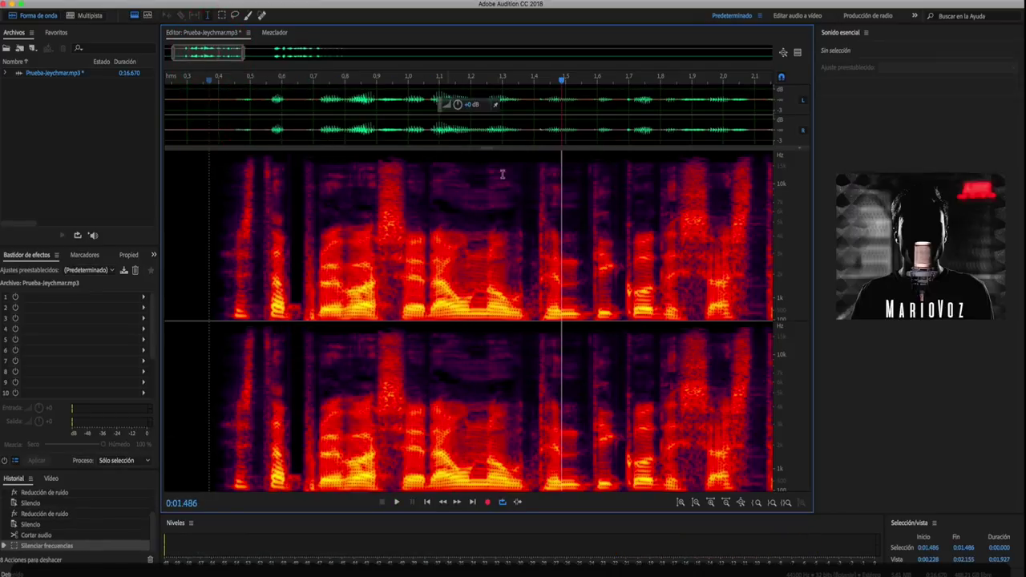
Silence the full frequency range of the gap in the first phrase from about 1.37 s to 1.41 s
{"action": "left_click_drag", "start_coordinate": [525, 136], "coordinate": [538, 140]}
{"action": "key", "text": "space"}
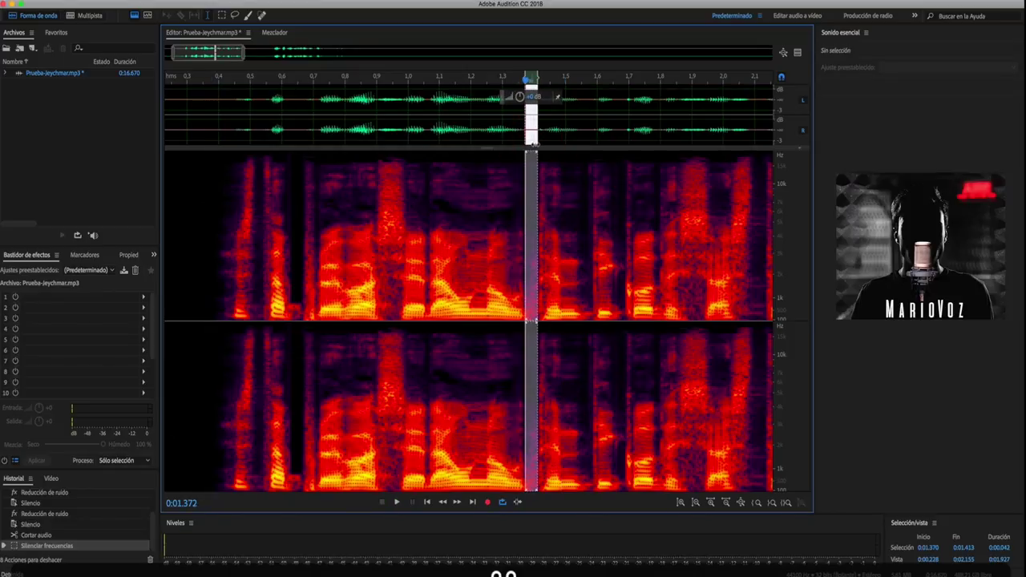
{"action": "key", "text": "ctrl+shift+s"}
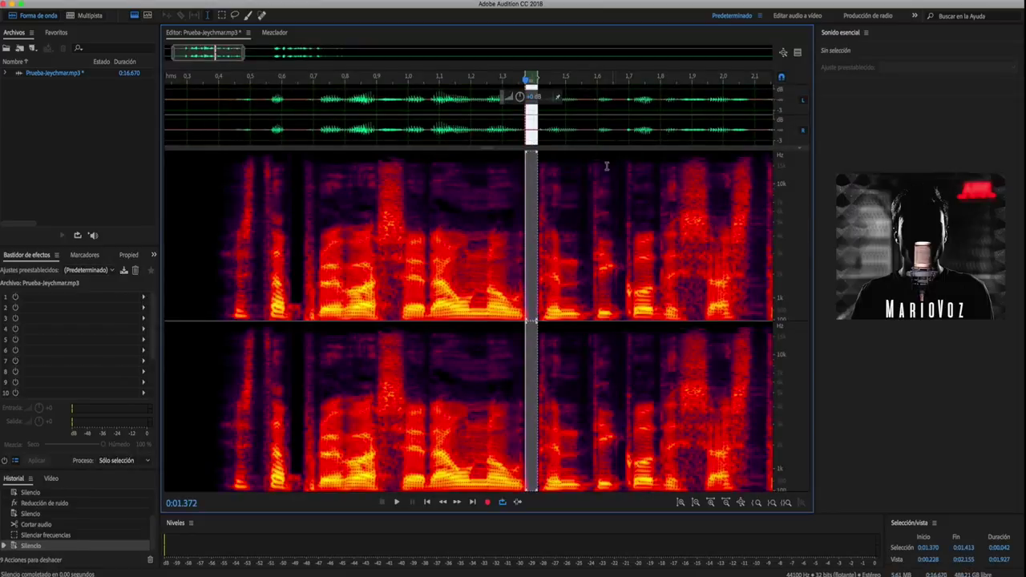
Silence the upper frequencies of the first phrase's gap from about 1.56 s to 1.58 s, leaving the lowest band
{"action": "left_click_drag", "start_coordinate": [581, 149], "coordinate": [591, 130]}
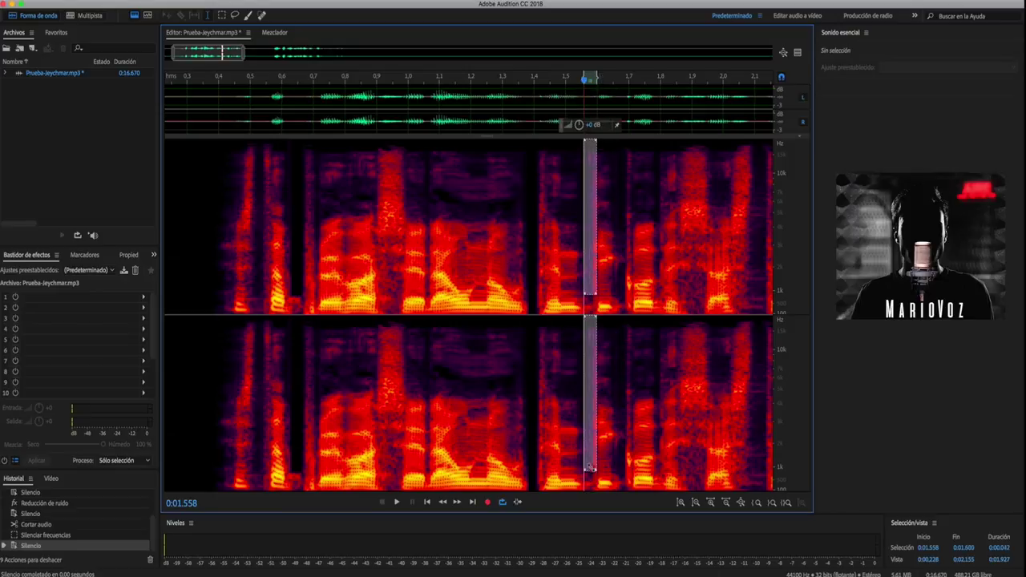
{"action": "left_click_drag", "start_coordinate": [589, 488], "coordinate": [592, 490]}
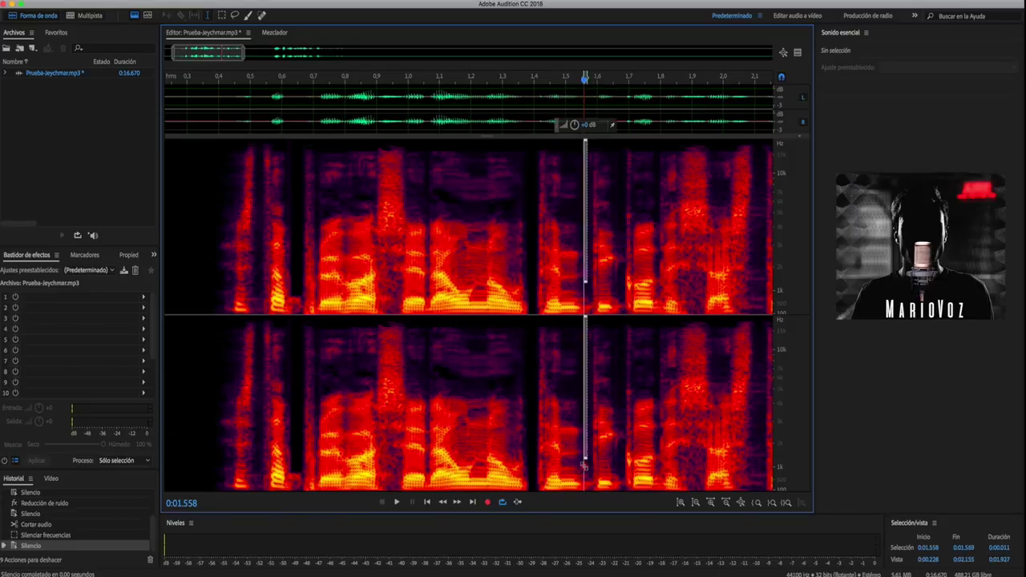
{"action": "left_click_drag", "start_coordinate": [584, 442], "coordinate": [592, 446]}
{"action": "key", "text": "space"}
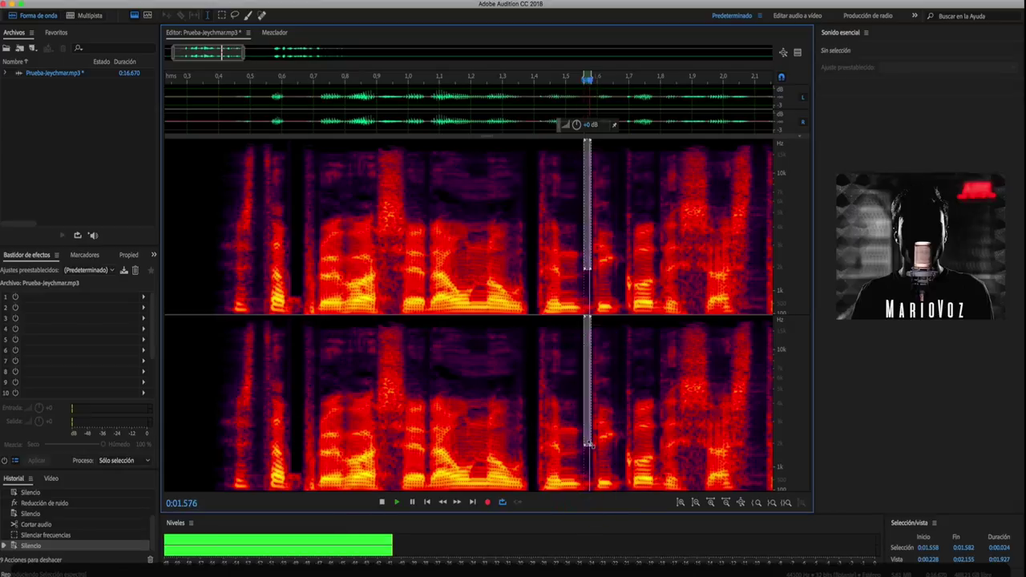
{"action": "key", "text": "space"}
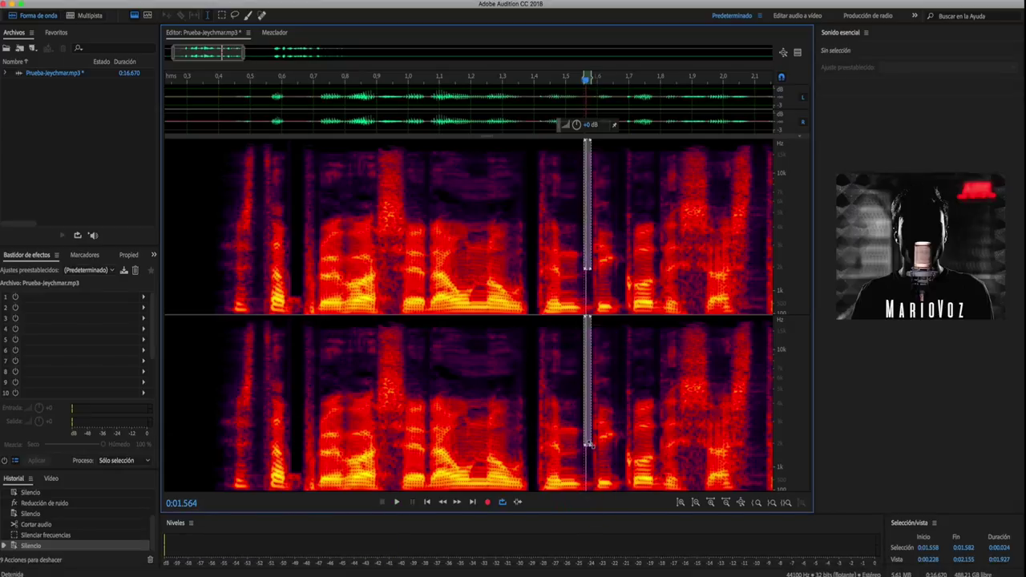
{"action": "key", "text": "Delete"}
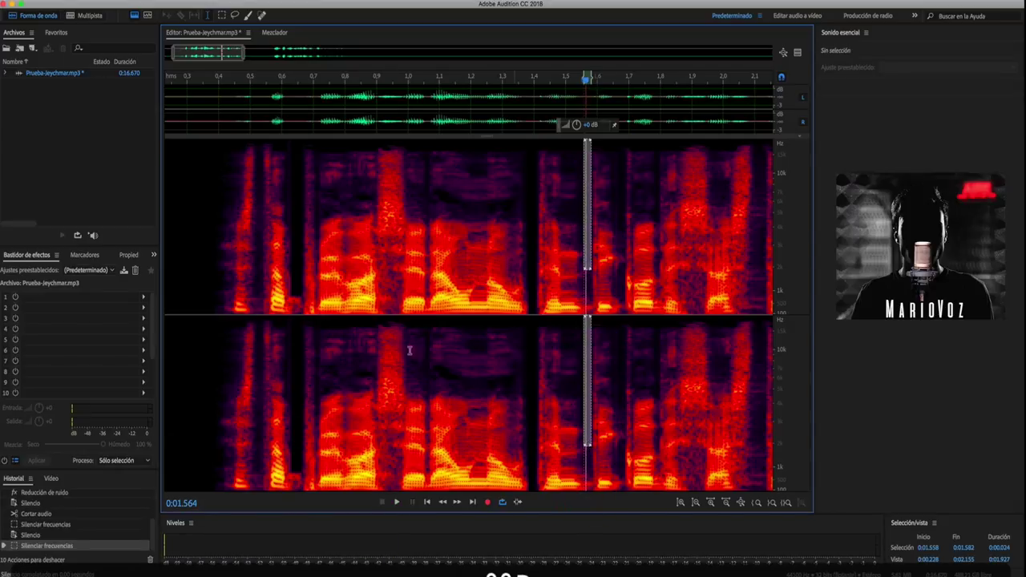
Play back the first phrase from 0.40 s to check the cleaned gaps
{"action": "left_click", "coordinate": [218, 123]}
{"action": "key", "text": "space"}
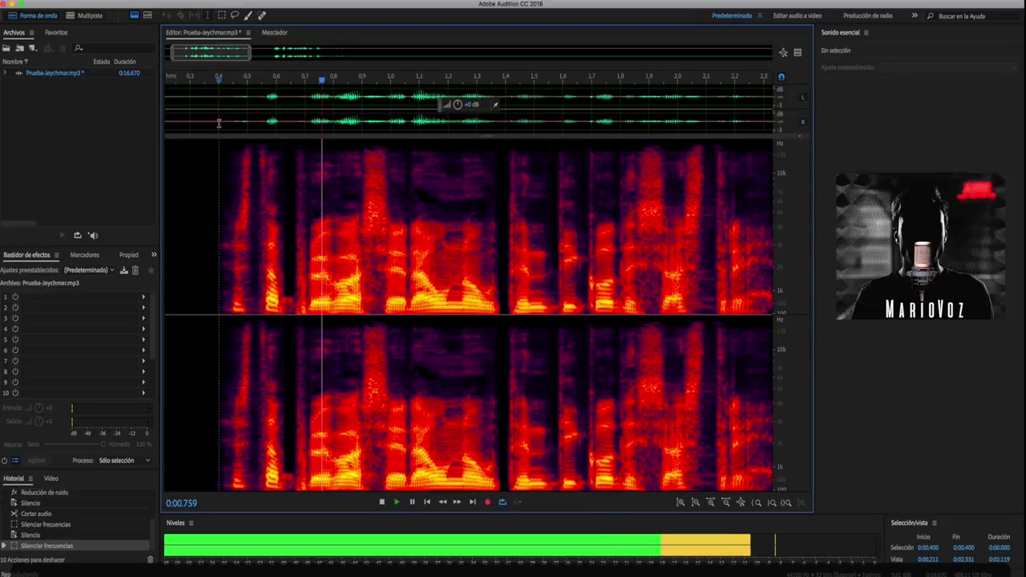
{"action": "key", "text": "space"}
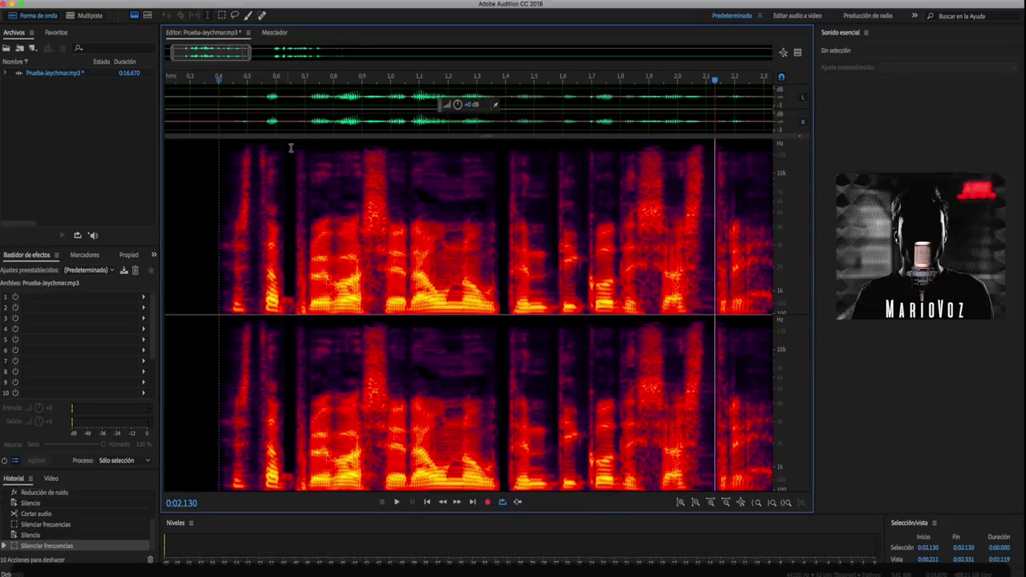
Silence the short gap near the end of the first phrase, from about 2.10 s to 2.12 s
{"action": "scroll", "coordinate": [327, 165], "scroll_direction": "down", "scroll_amount": 2}
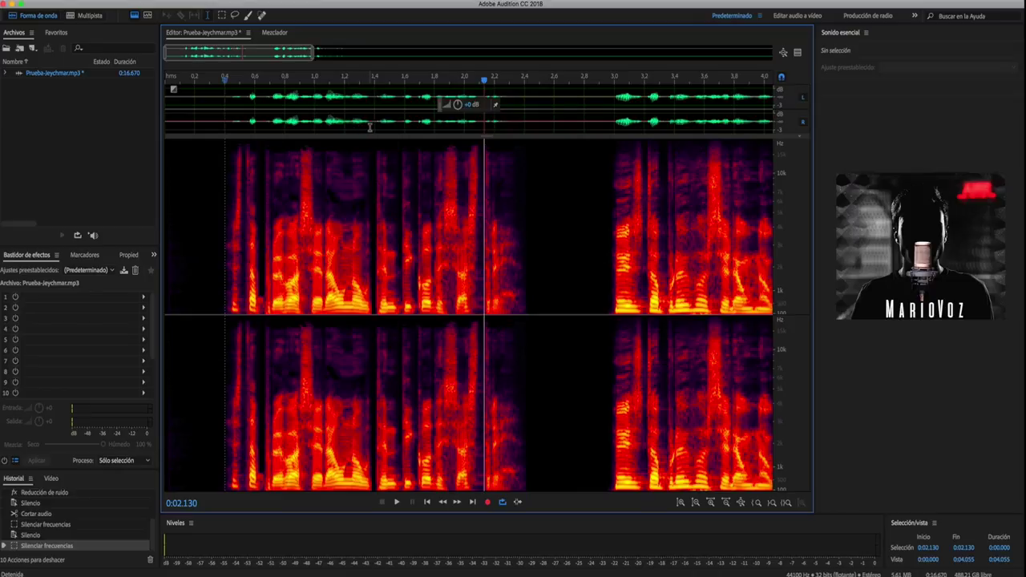
{"action": "left_click_drag", "start_coordinate": [370, 118], "coordinate": [374, 119]}
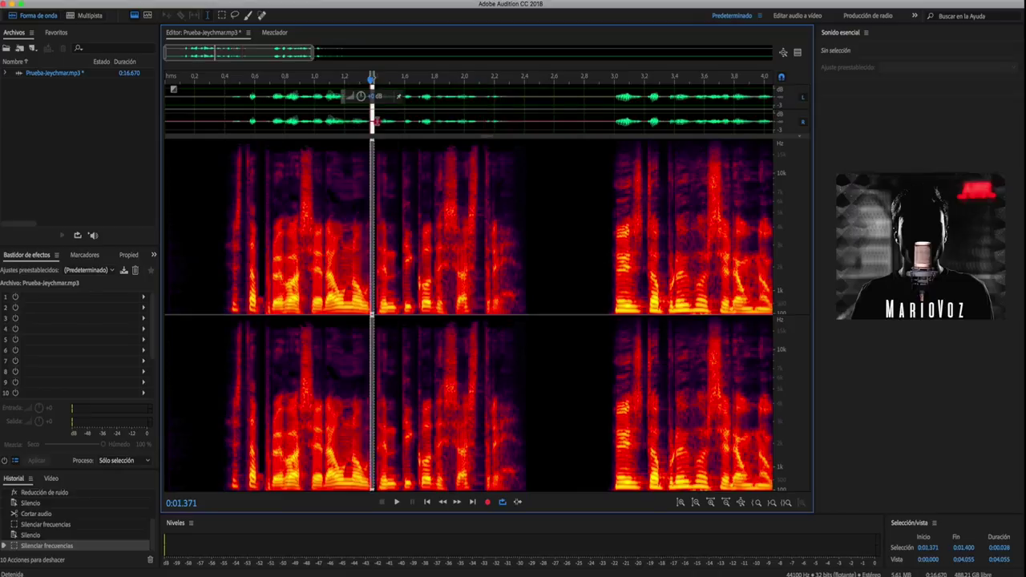
{"action": "left_click", "coordinate": [418, 122]}
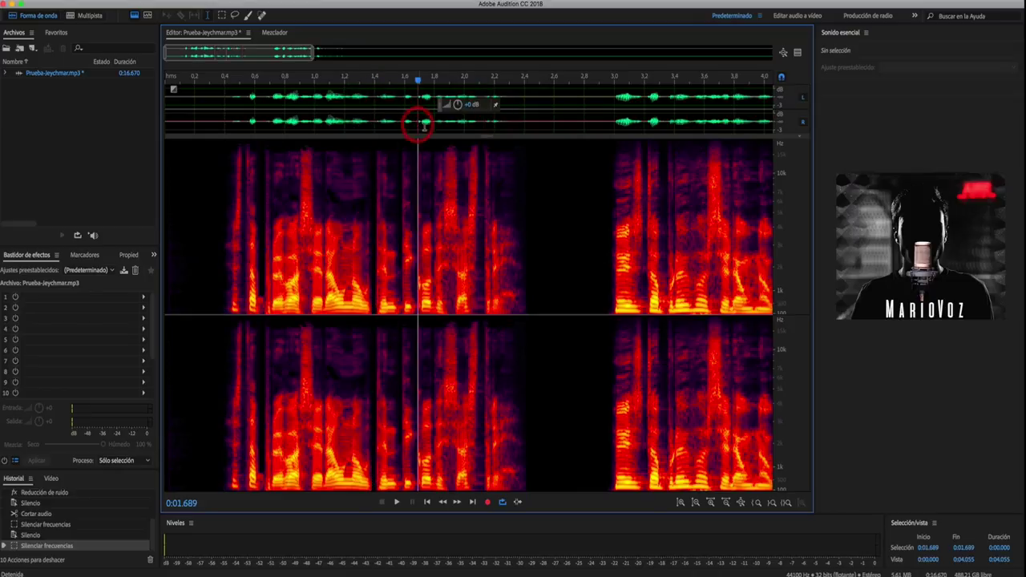
{"action": "left_click_drag", "start_coordinate": [479, 124], "coordinate": [481, 126]}
{"action": "key", "text": "space"}
{"action": "left_click", "coordinate": [482, 116], "text": "shift"}
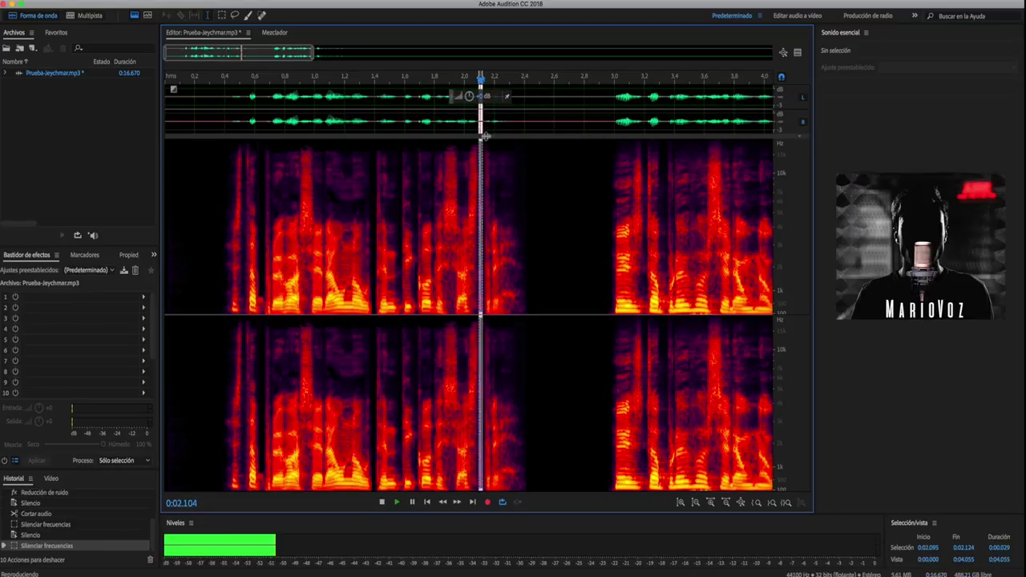
{"action": "key", "text": "ctrl+shift+s"}
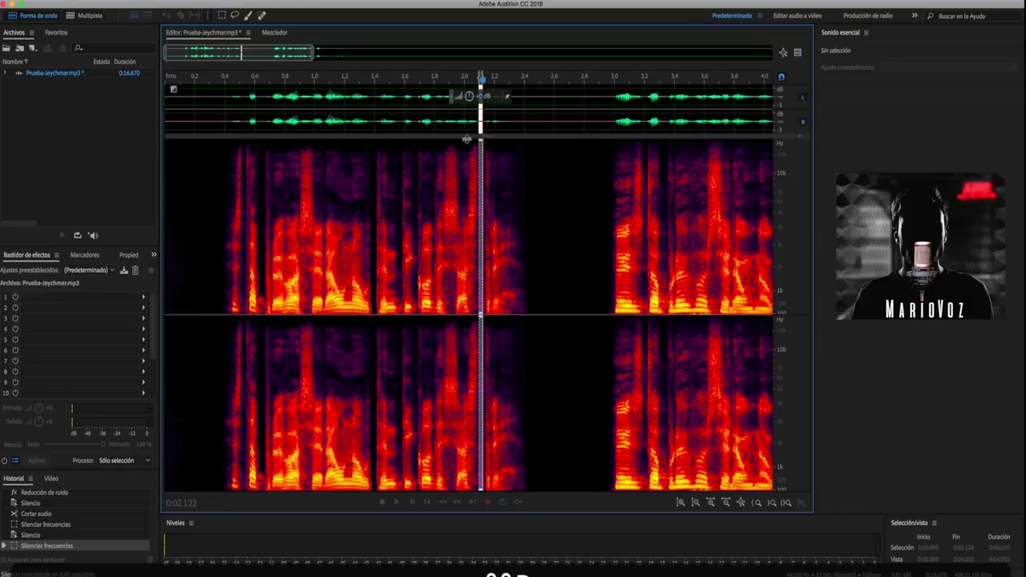
{"action": "left_click", "coordinate": [238, 112]}
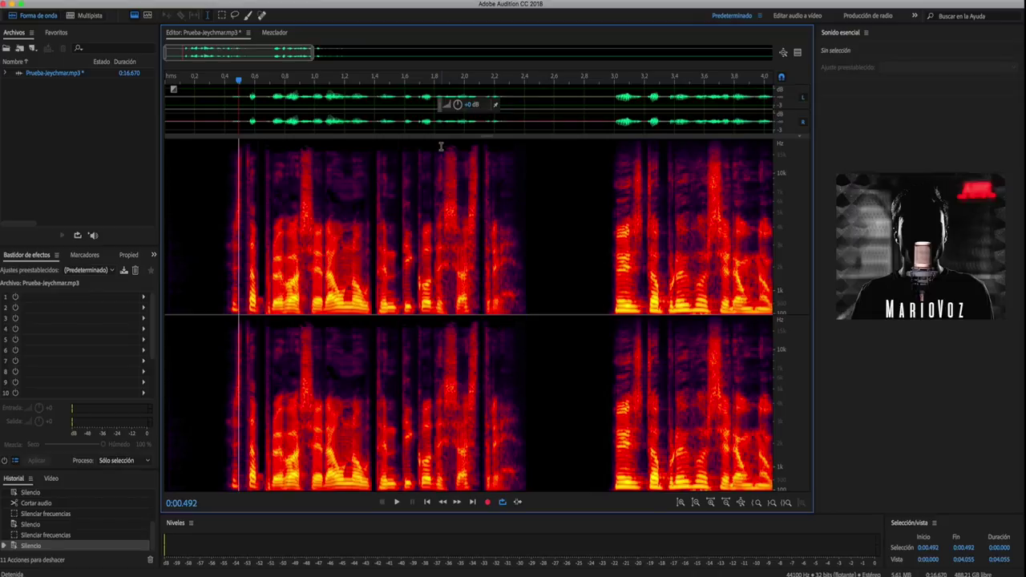
{"action": "left_click", "coordinate": [223, 121]}
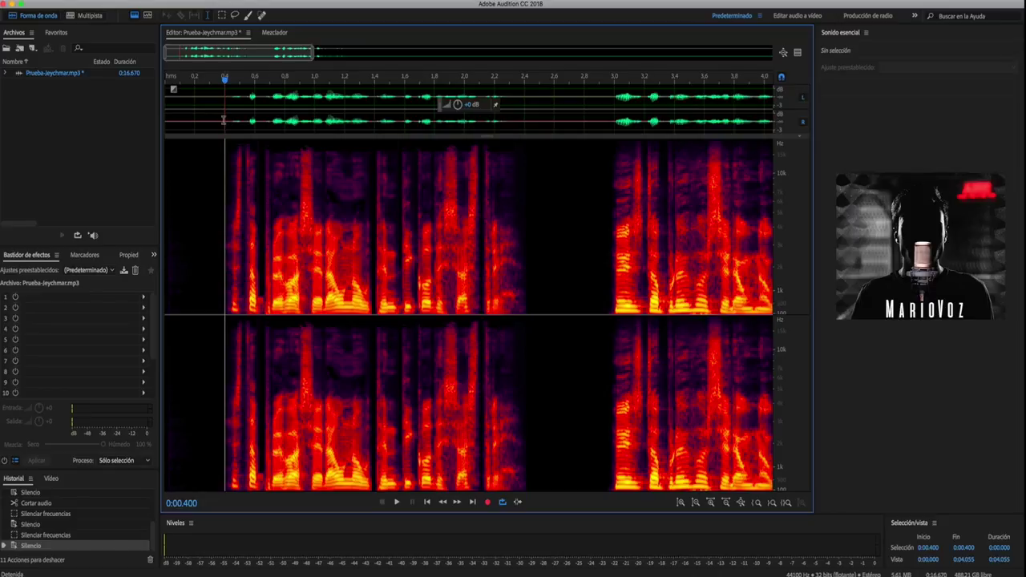
{"action": "left_click", "coordinate": [214, 118]}
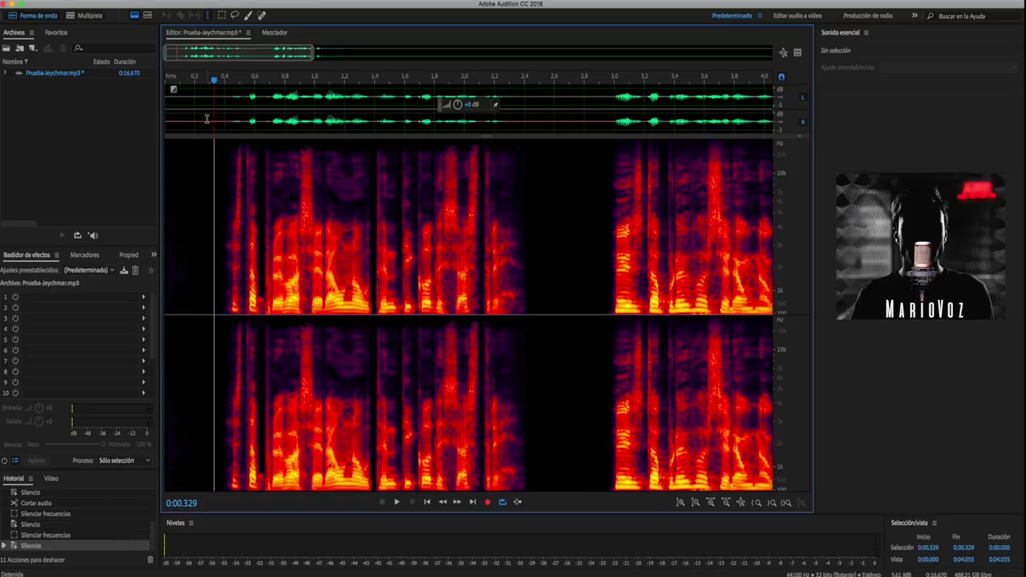
Apply the Multiband Compressor with the preset "Bajo más pronunciado" to the whole first phrase, from about 0.28 s to 2.47 s
{"action": "left_click_drag", "start_coordinate": [207, 119], "coordinate": [528, 167]}
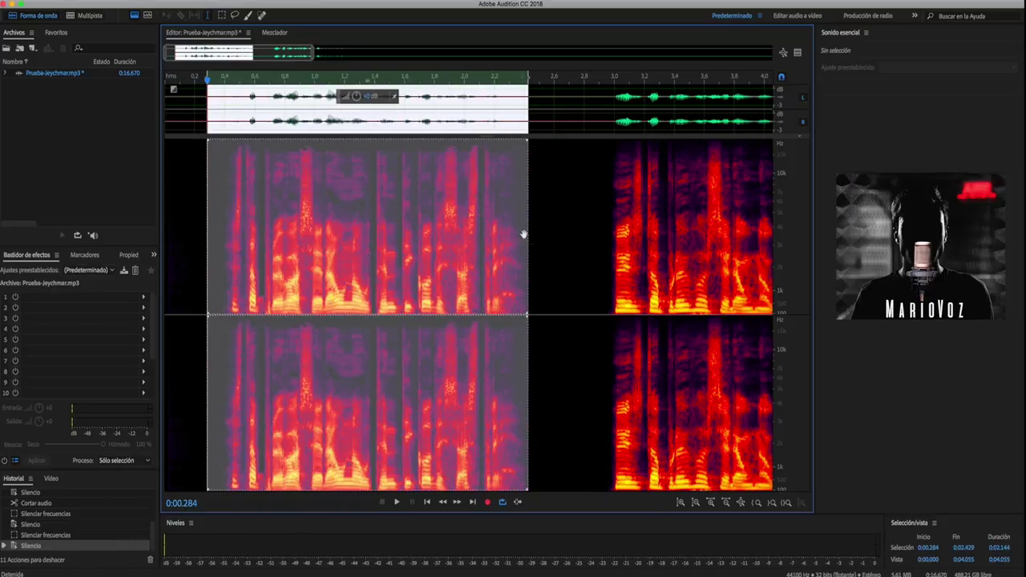
{"action": "left_click_drag", "start_coordinate": [530, 238], "coordinate": [534, 237]}
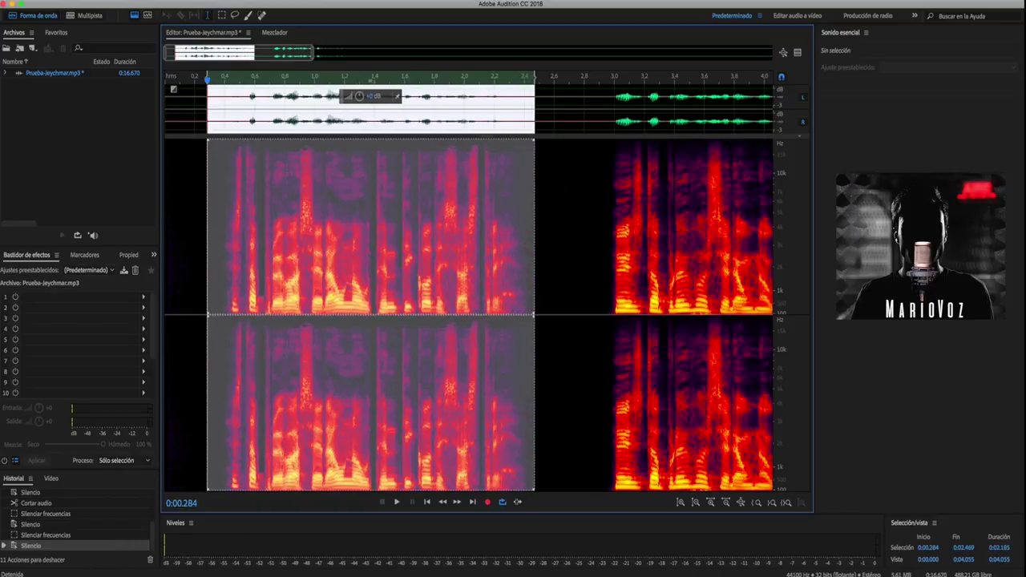
{"action": "left_click", "coordinate": [244, 0]}
{"action": "mouse_move", "coordinate": [294, 158]}
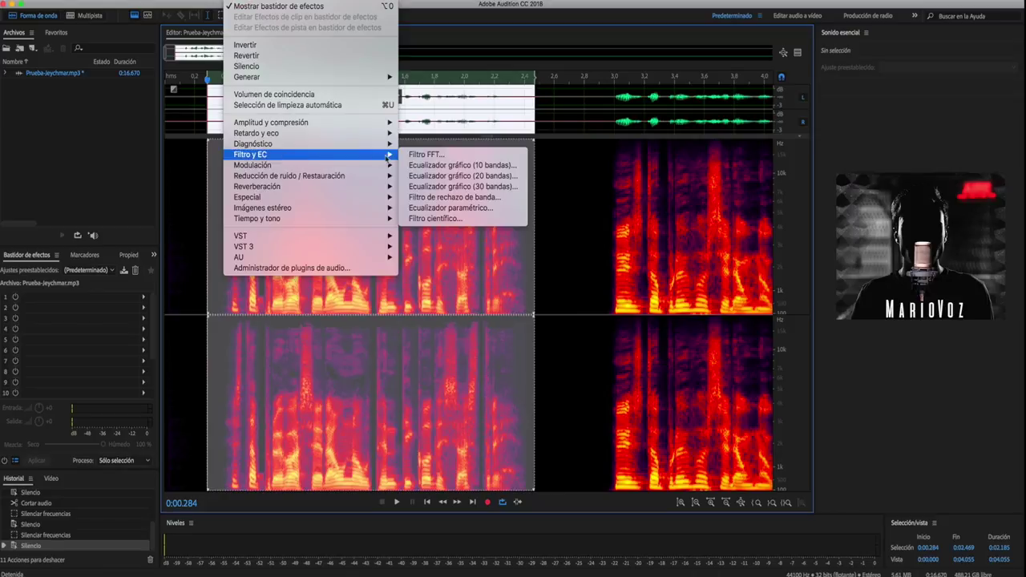
{"action": "mouse_move", "coordinate": [360, 124]}
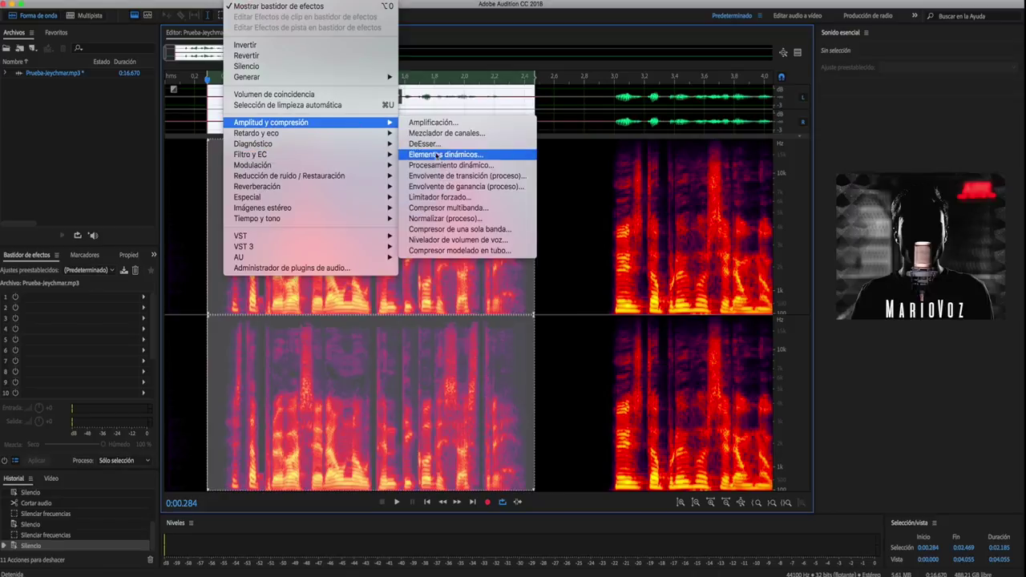
{"action": "left_click", "coordinate": [447, 208]}
{"action": "left_click", "coordinate": [516, 238]}
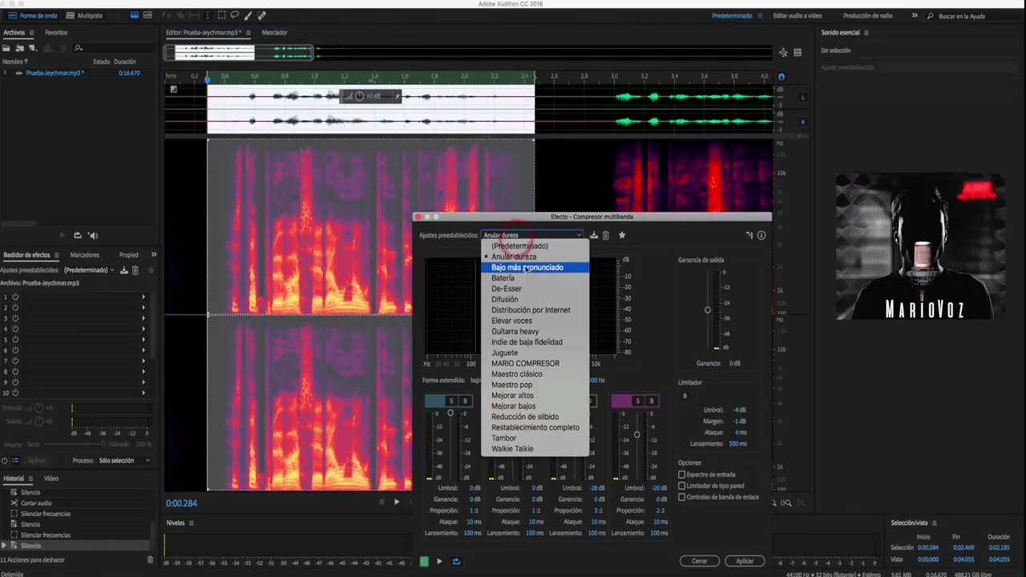
{"action": "left_click", "coordinate": [527, 266]}
{"action": "left_click", "coordinate": [745, 562]}
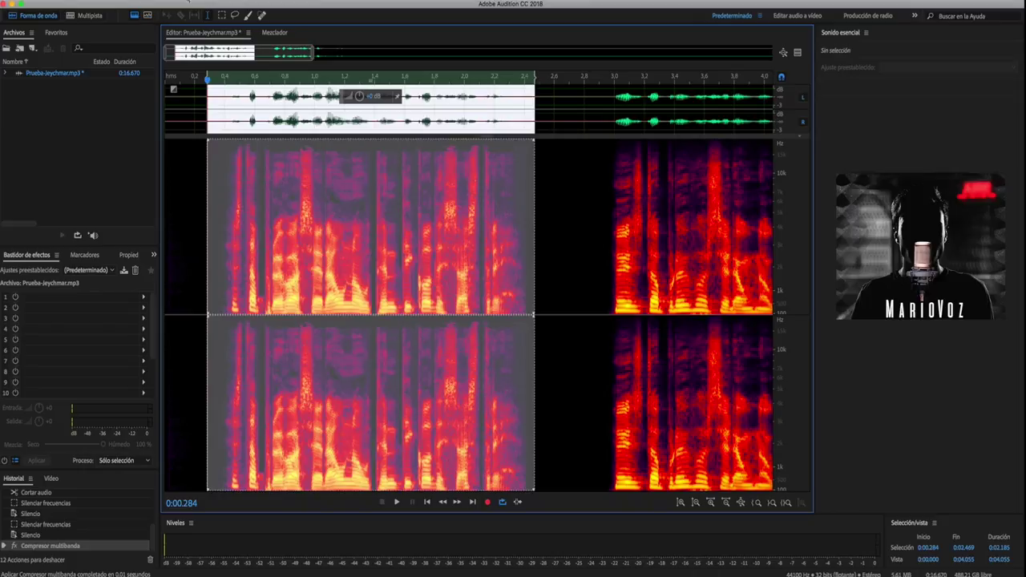
Apply Dynamics Processing to the first phrase, from about 0.28 s to 2.47 s
{"action": "left_click", "coordinate": [140, 1]}
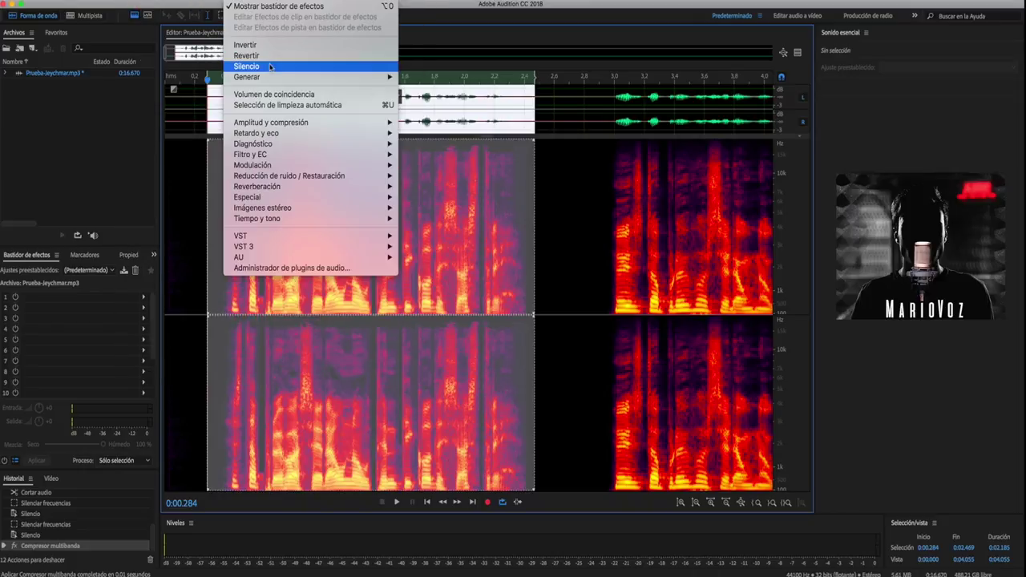
{"action": "mouse_move", "coordinate": [327, 155]}
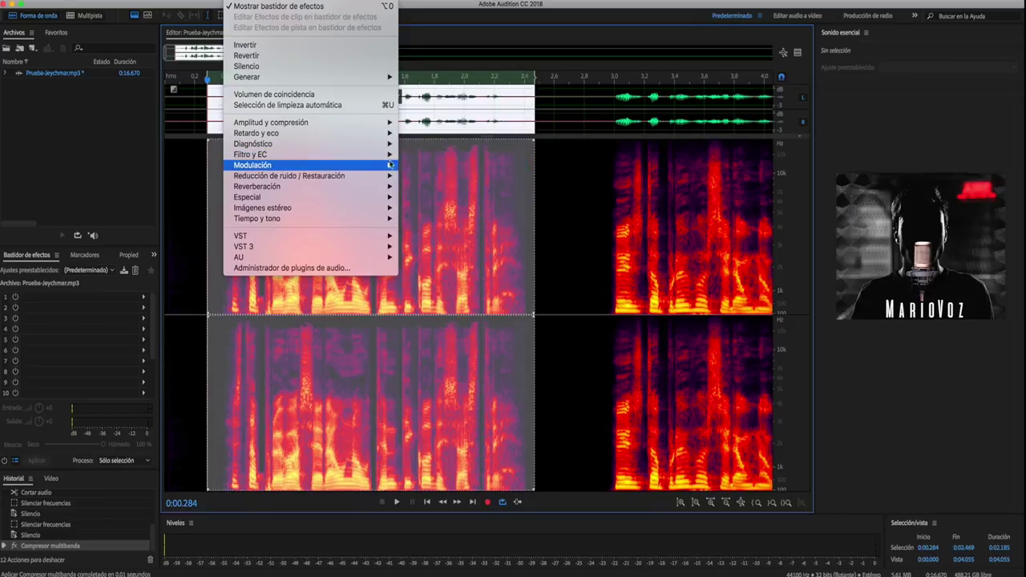
{"action": "mouse_move", "coordinate": [380, 124]}
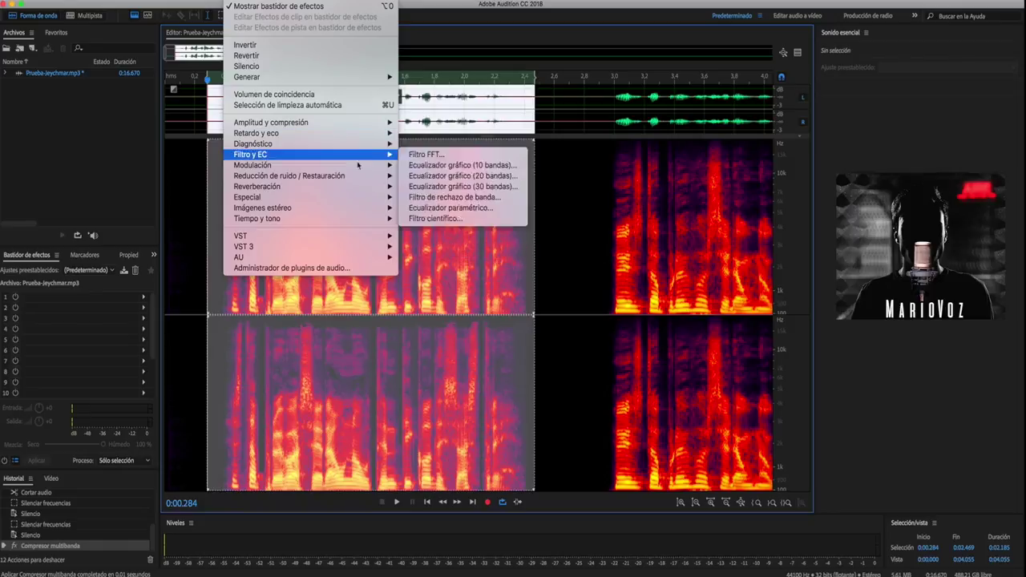
{"action": "mouse_move", "coordinate": [366, 155]}
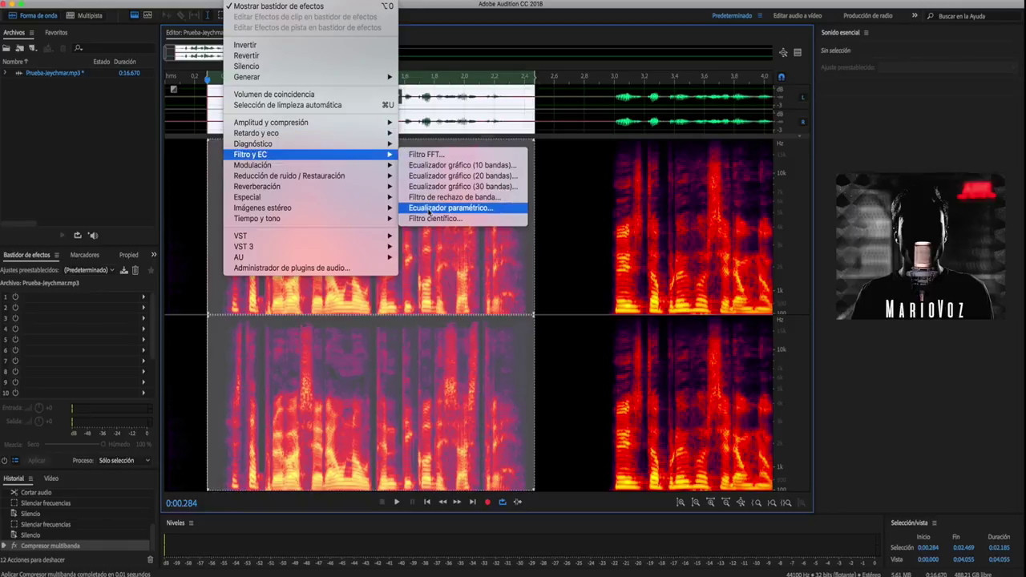
{"action": "mouse_move", "coordinate": [363, 177]}
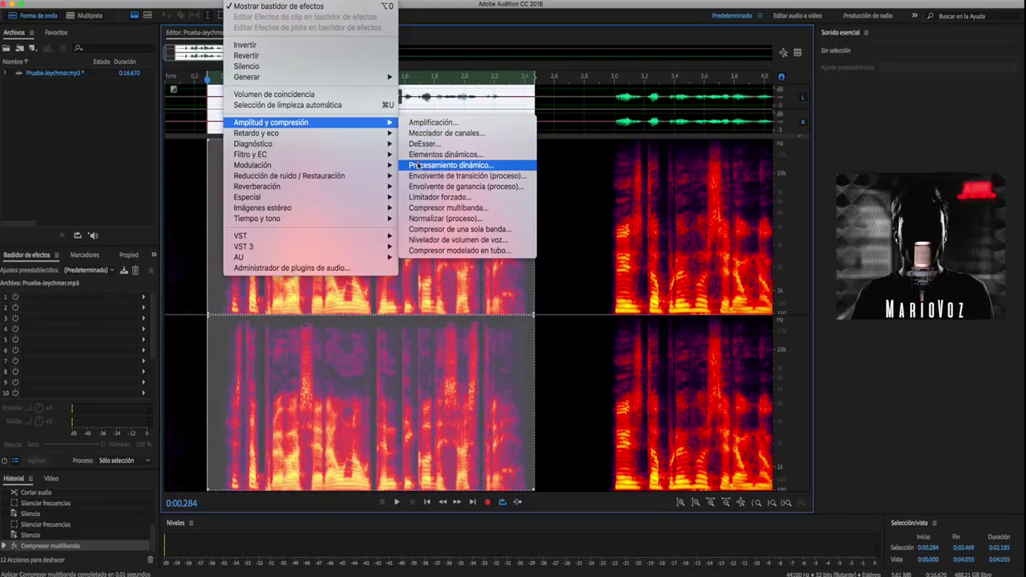
{"action": "left_click", "coordinate": [417, 164]}
{"action": "left_click", "coordinate": [614, 480]}
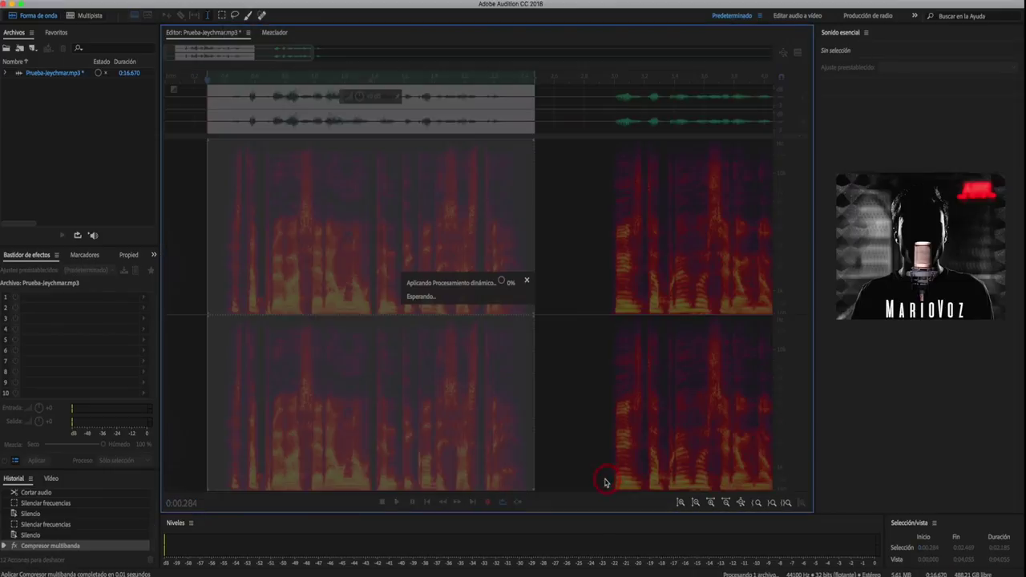
Load the preset "Elevación de bajo simple" in the 10-band Graphic Equalizer for the first phrase
{"action": "left_click", "coordinate": [240, 2]}
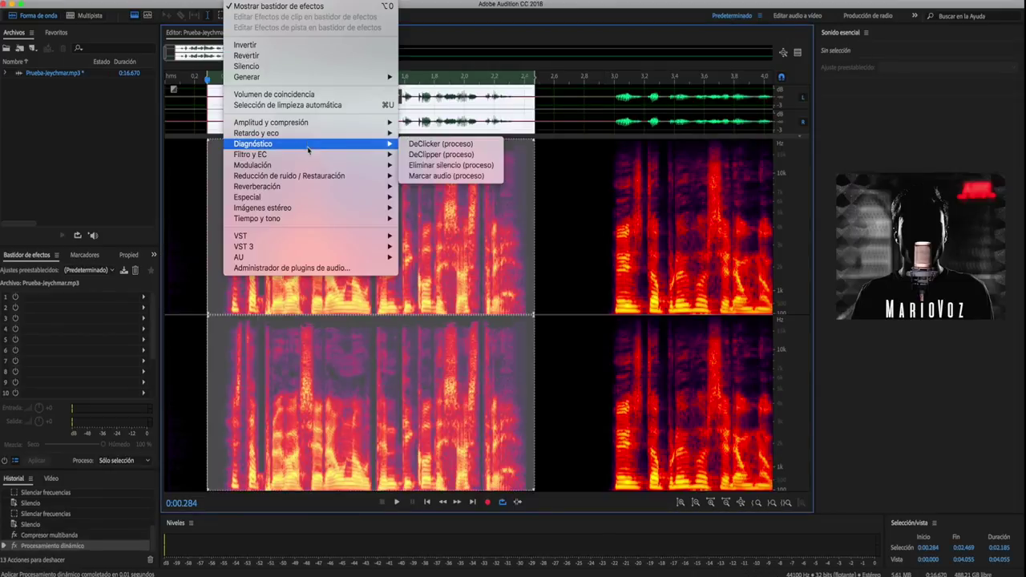
{"action": "mouse_move", "coordinate": [344, 158]}
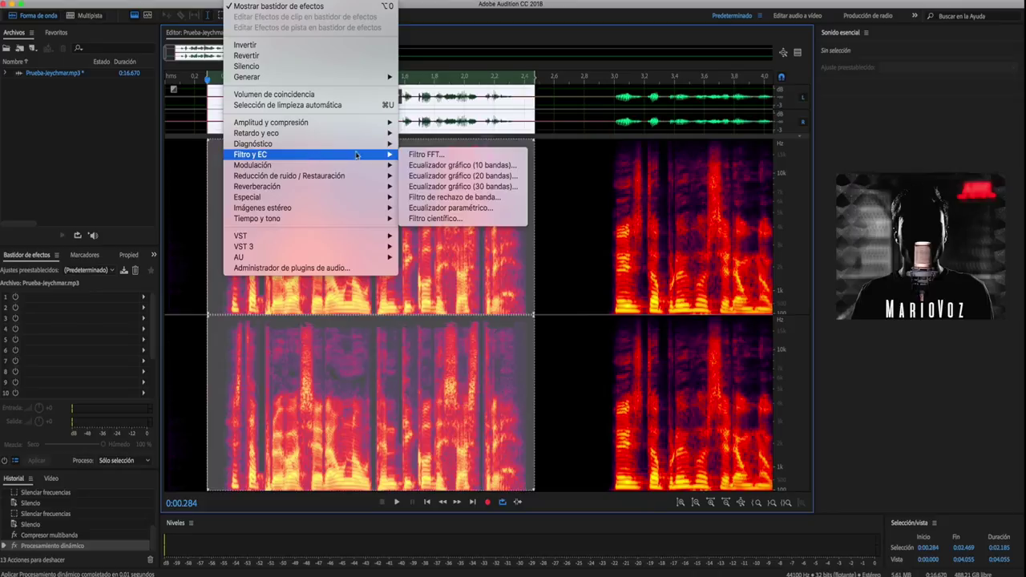
{"action": "left_click", "coordinate": [459, 165]}
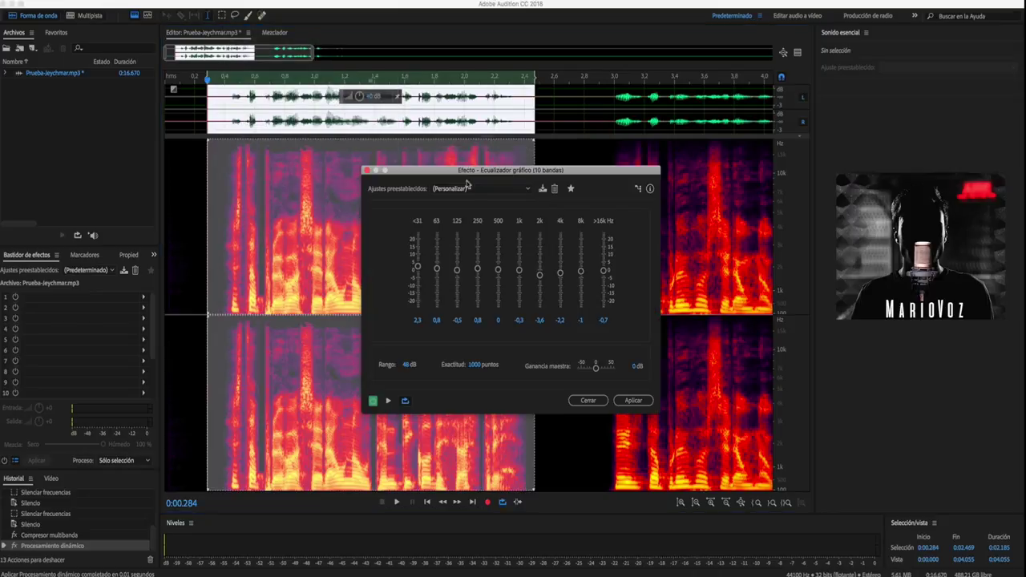
{"action": "left_click", "coordinate": [459, 191]}
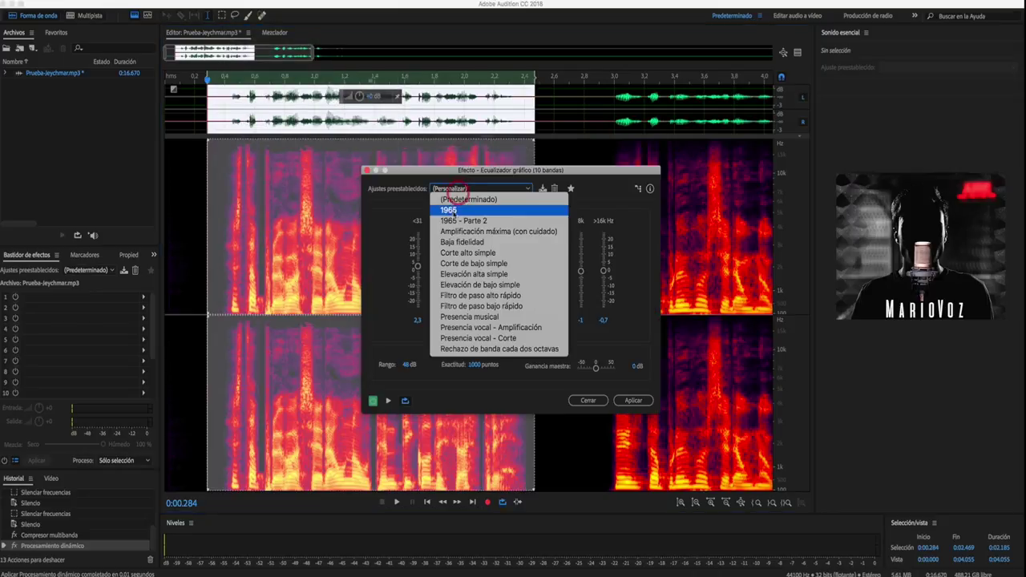
{"action": "left_click", "coordinate": [507, 285]}
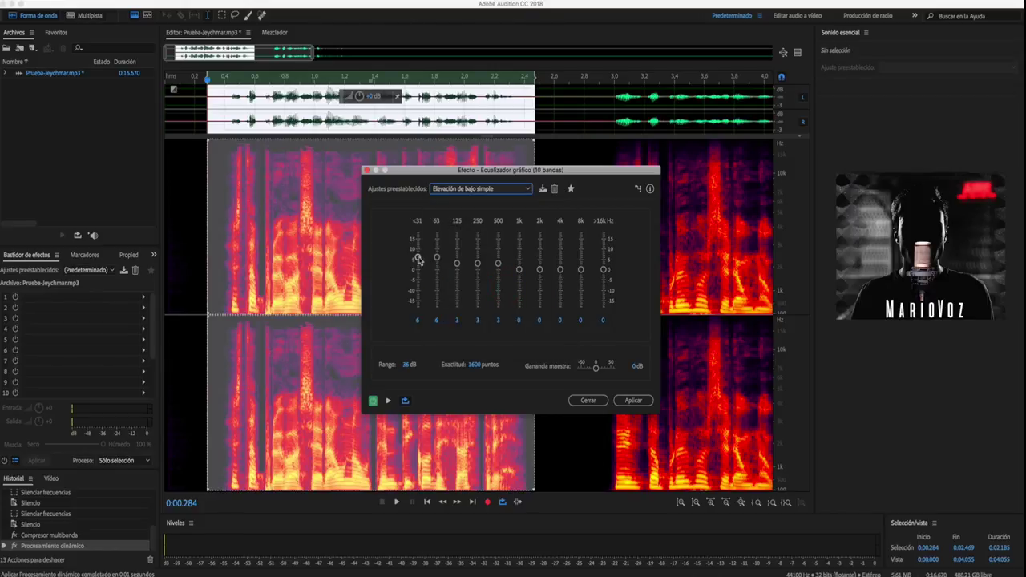
Set the <31 Hz band to 5.3 dB and 63 Hz to 5.5 dB, adjust the upper bands slightly, apply the equalizer and play the phrase
{"action": "left_click_drag", "start_coordinate": [417, 257], "coordinate": [437, 260]}
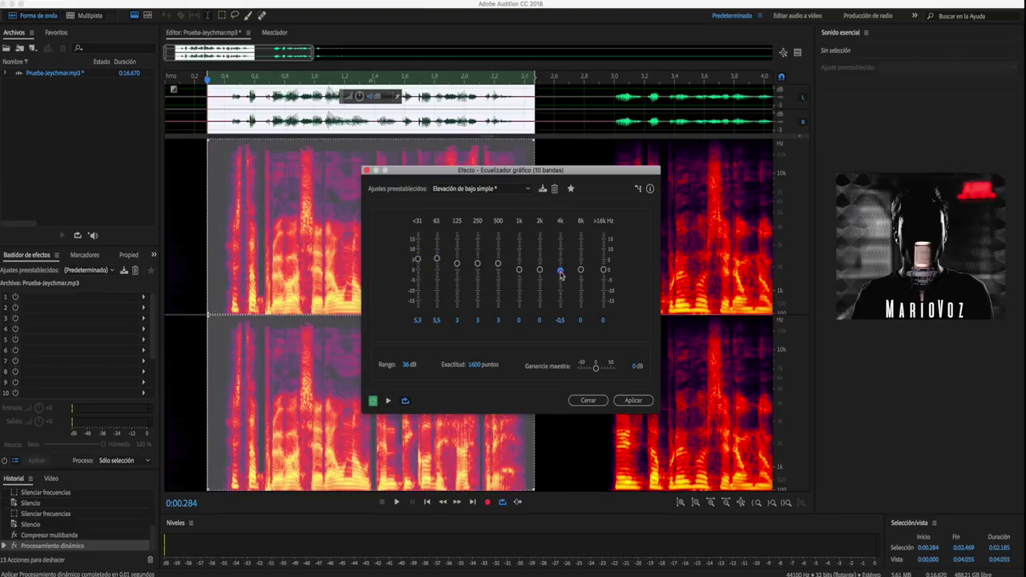
{"action": "left_click_drag", "start_coordinate": [561, 275], "coordinate": [561, 276]}
{"action": "left_click_drag", "start_coordinate": [539, 270], "coordinate": [542, 275]}
{"action": "left_click", "coordinate": [561, 273]}
{"action": "left_click", "coordinate": [581, 273]}
{"action": "left_click", "coordinate": [637, 400]}
{"action": "key", "text": "space"}
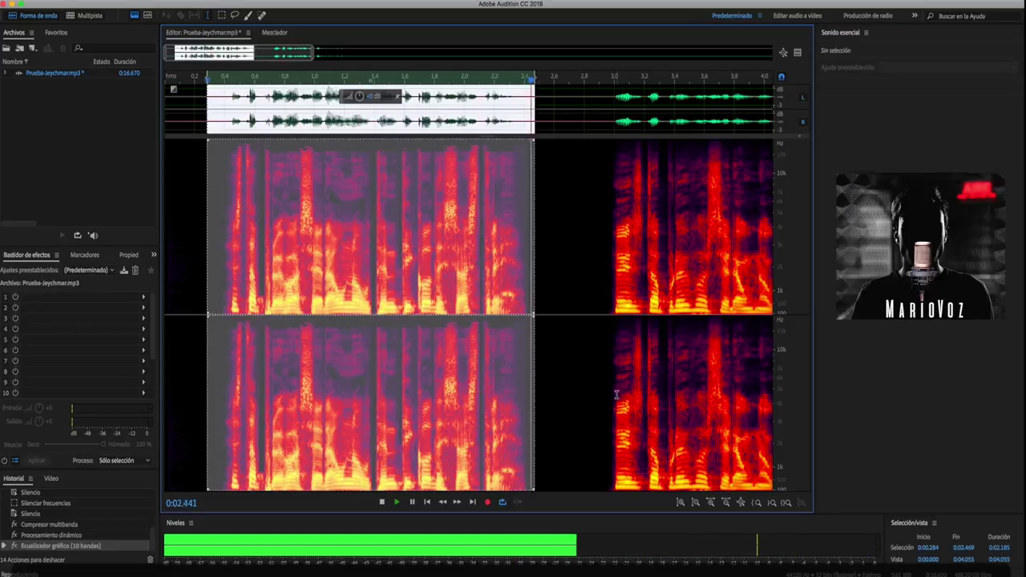
Apply the 30-band Graphic Equalizer to the whole second phrase, from about 2.93 s to 5.43 s
{"action": "left_click", "coordinate": [581, 145]}
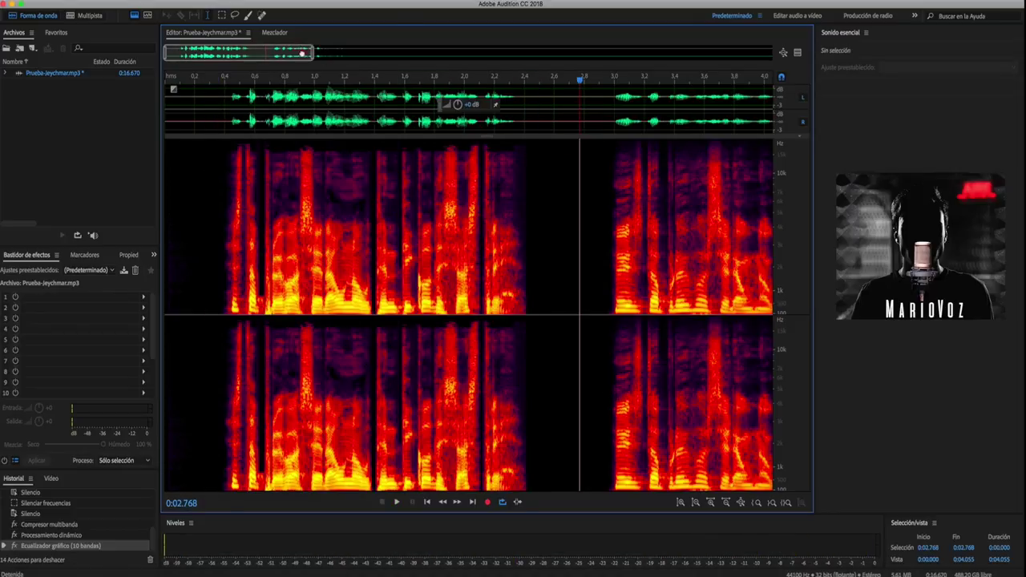
{"action": "left_click_drag", "start_coordinate": [302, 54], "coordinate": [377, 57]}
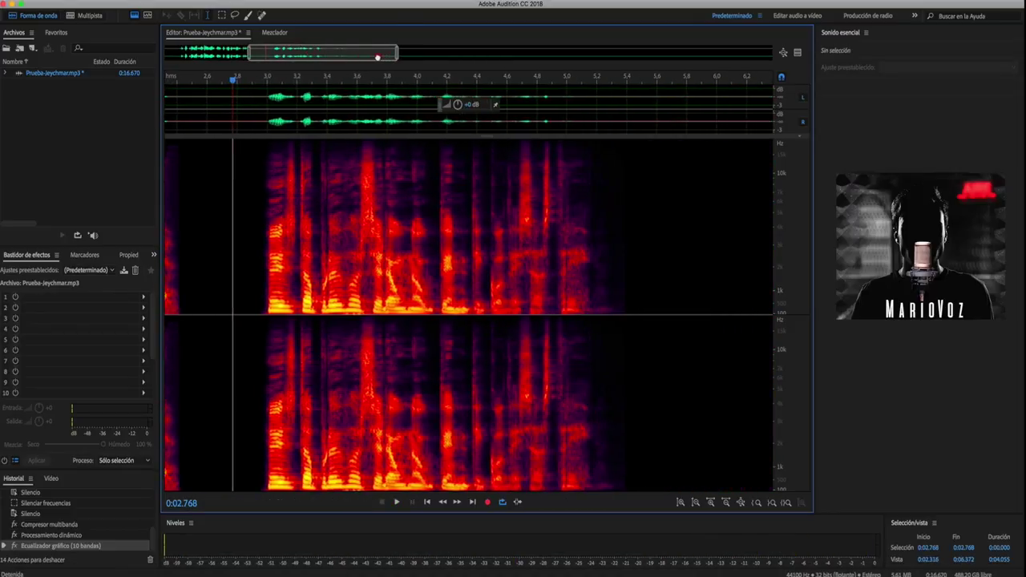
{"action": "left_click", "coordinate": [268, 80]}
{"action": "left_click_drag", "start_coordinate": [256, 104], "coordinate": [481, 105]}
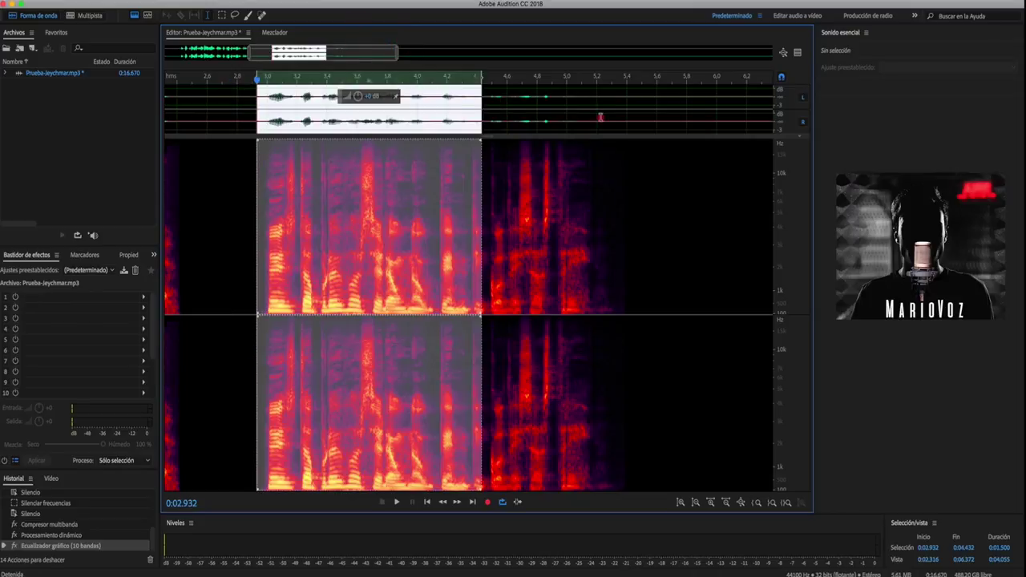
{"action": "left_click_drag", "start_coordinate": [600, 118], "coordinate": [630, 118]}
{"action": "left_click", "coordinate": [240, 0]}
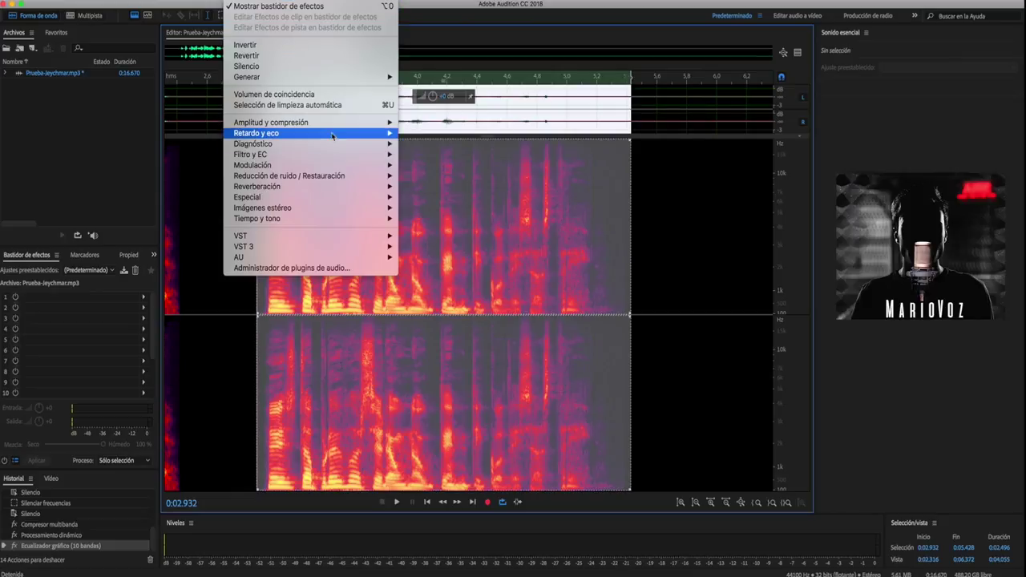
{"action": "mouse_move", "coordinate": [347, 124]}
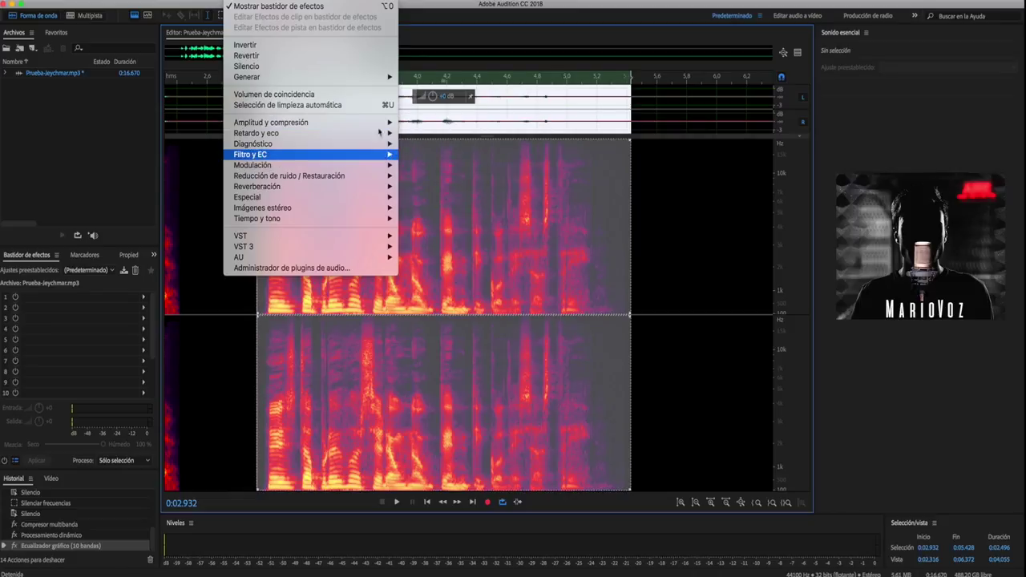
{"action": "mouse_move", "coordinate": [385, 154]}
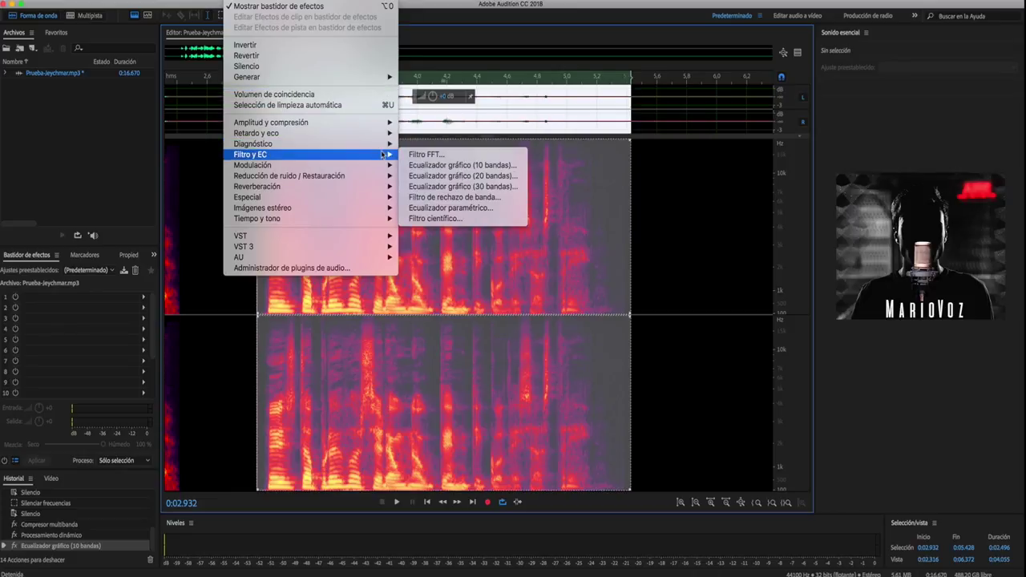
{"action": "left_click", "coordinate": [458, 186]}
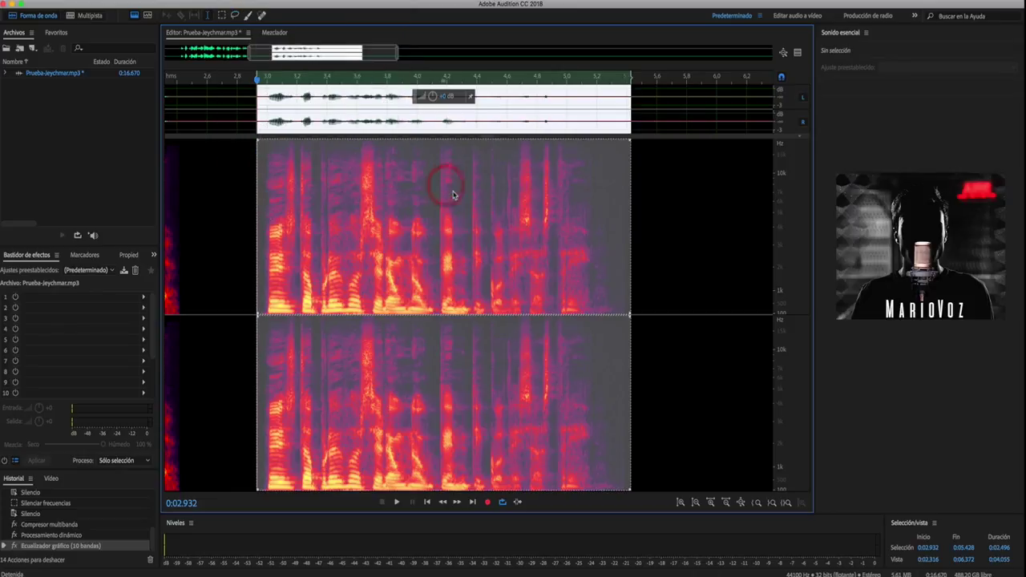
{"action": "left_click", "coordinate": [788, 411]}
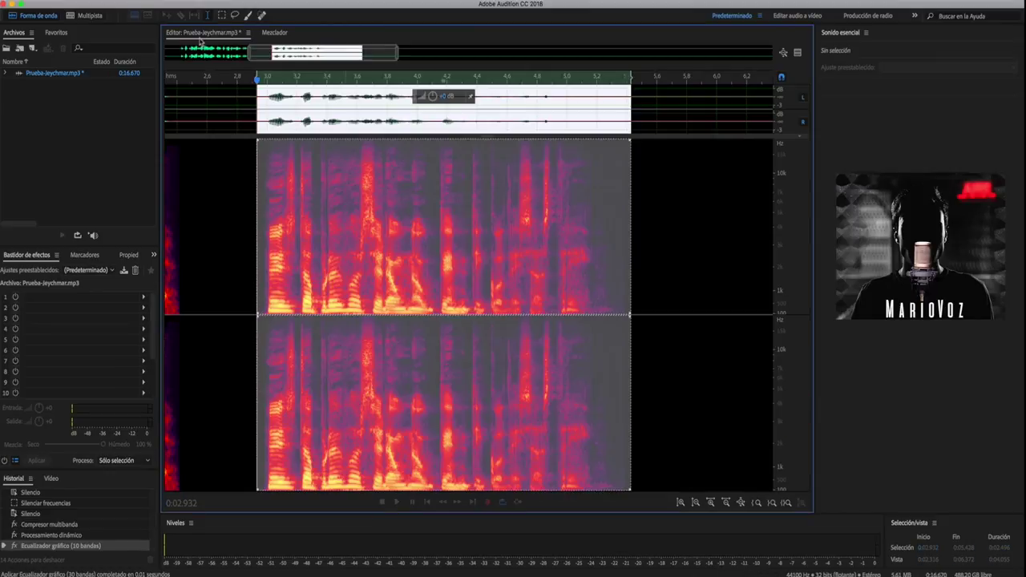
Apply the Multiband Compressor with the preset "Anular dureza" to the second phrase
{"action": "left_click", "coordinate": [249, 2]}
{"action": "mouse_move", "coordinate": [318, 133]}
{"action": "mouse_move", "coordinate": [348, 129]}
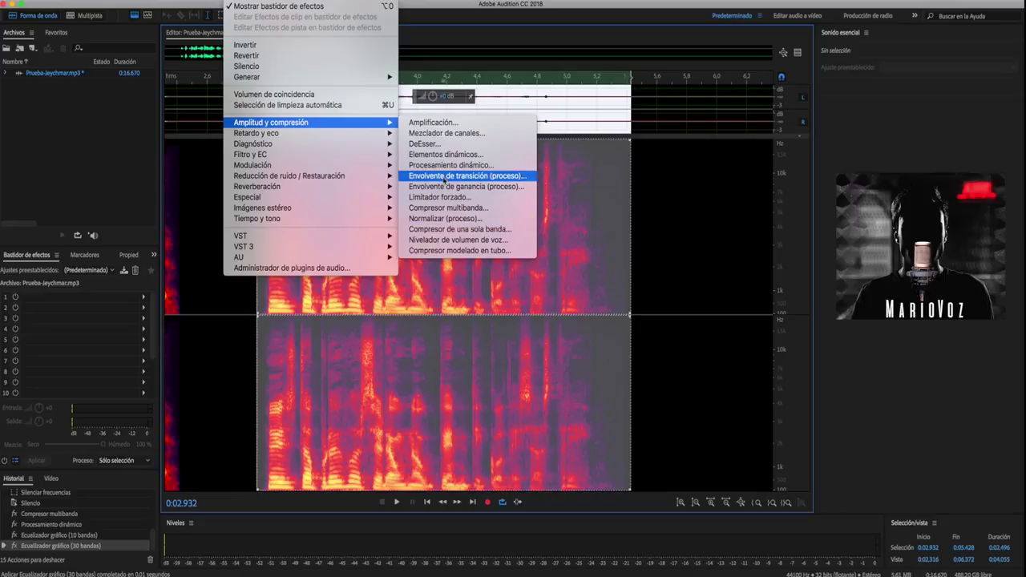
{"action": "left_click", "coordinate": [452, 209]}
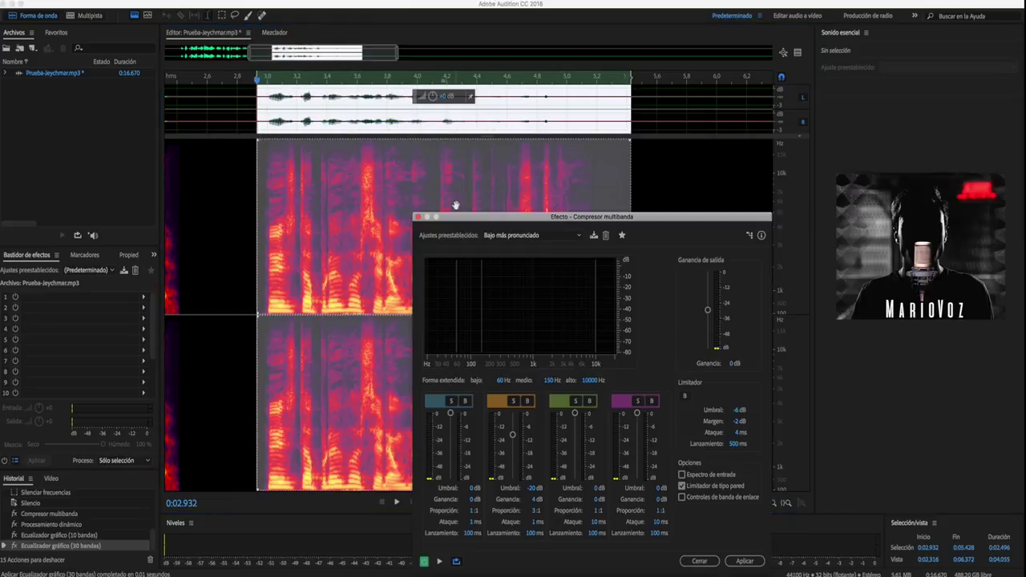
{"action": "left_click", "coordinate": [517, 237]}
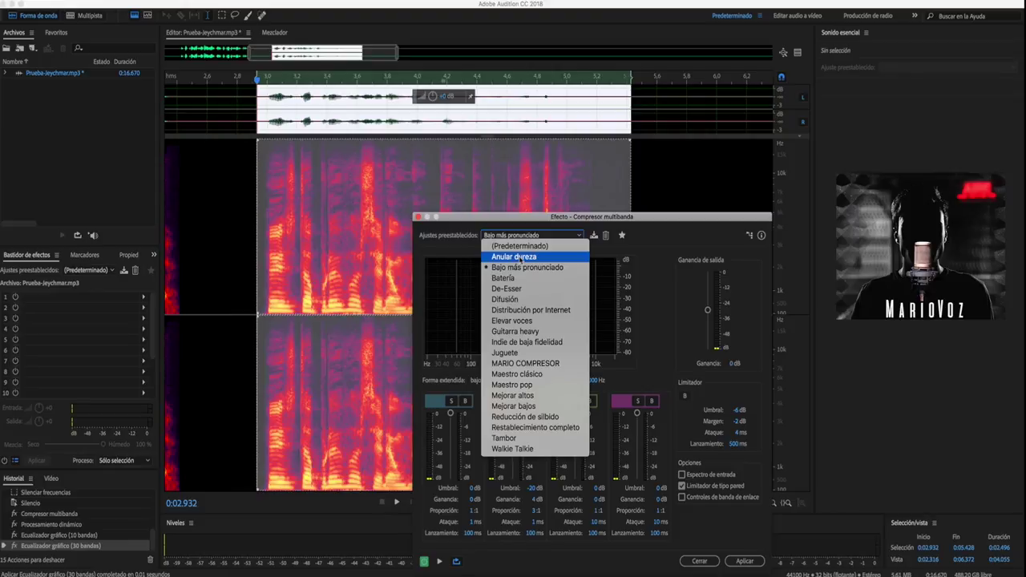
{"action": "left_click", "coordinate": [520, 257]}
{"action": "left_click", "coordinate": [745, 561]}
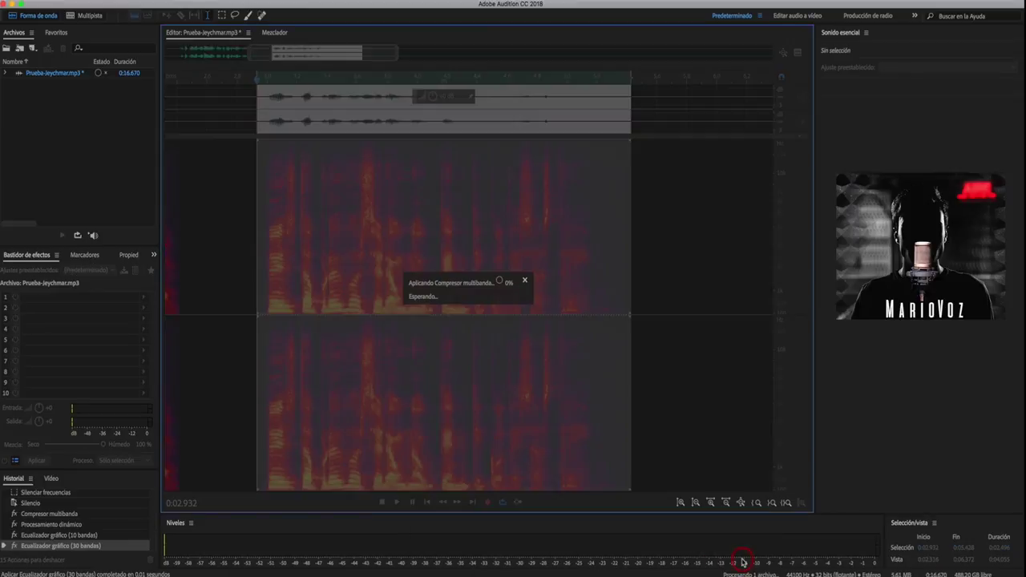
Apply the Single-Band Compressor to the second phrase
{"action": "left_click", "coordinate": [222, 3]}
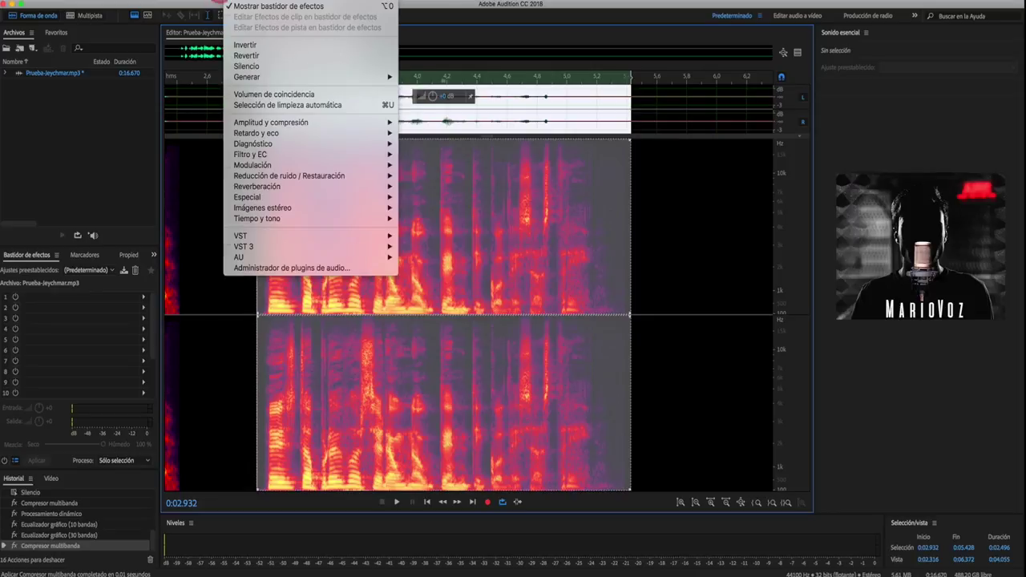
{"action": "mouse_move", "coordinate": [308, 155]}
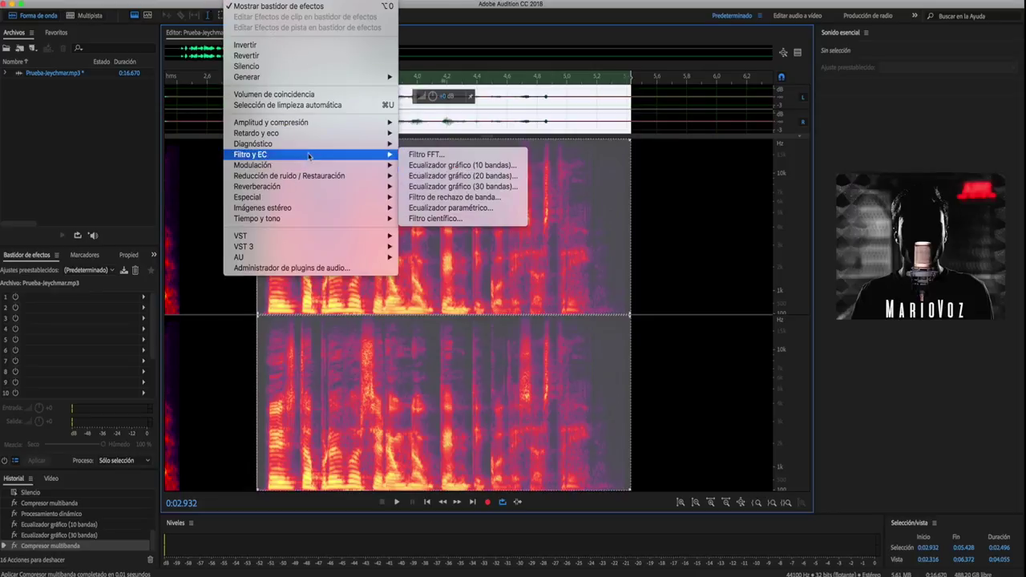
{"action": "mouse_move", "coordinate": [340, 124]}
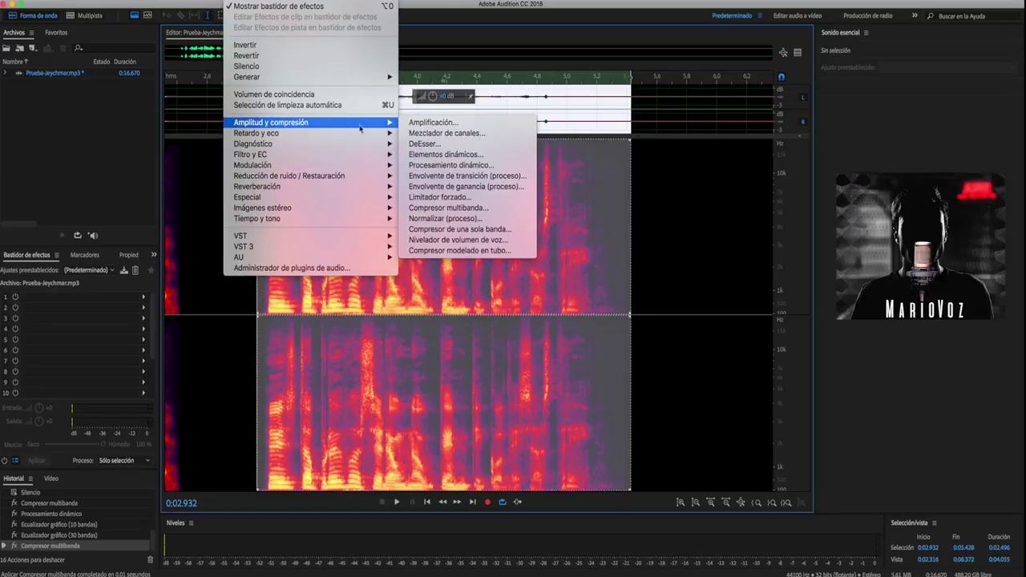
{"action": "left_click", "coordinate": [460, 230]}
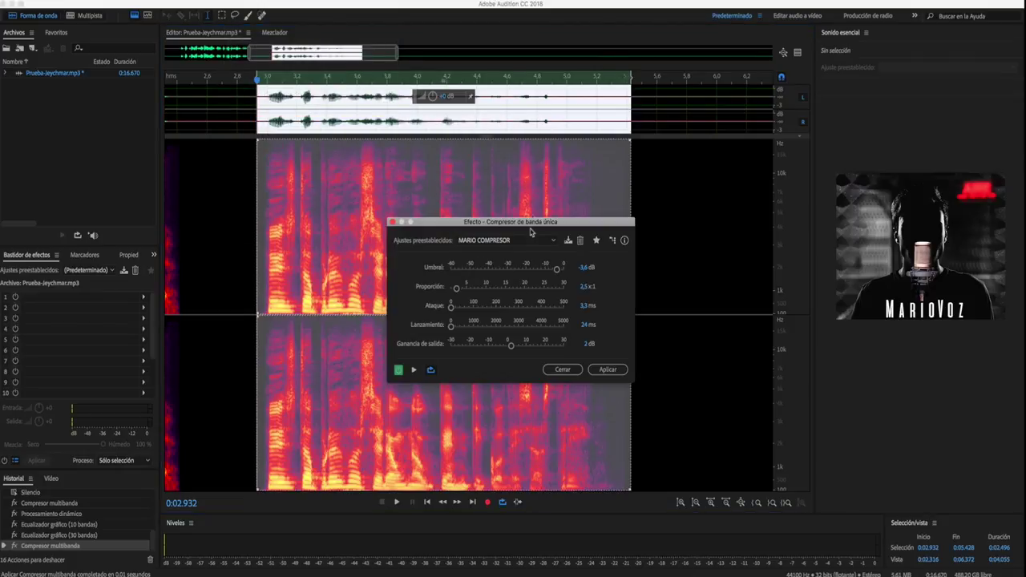
{"action": "left_click", "coordinate": [535, 240]}
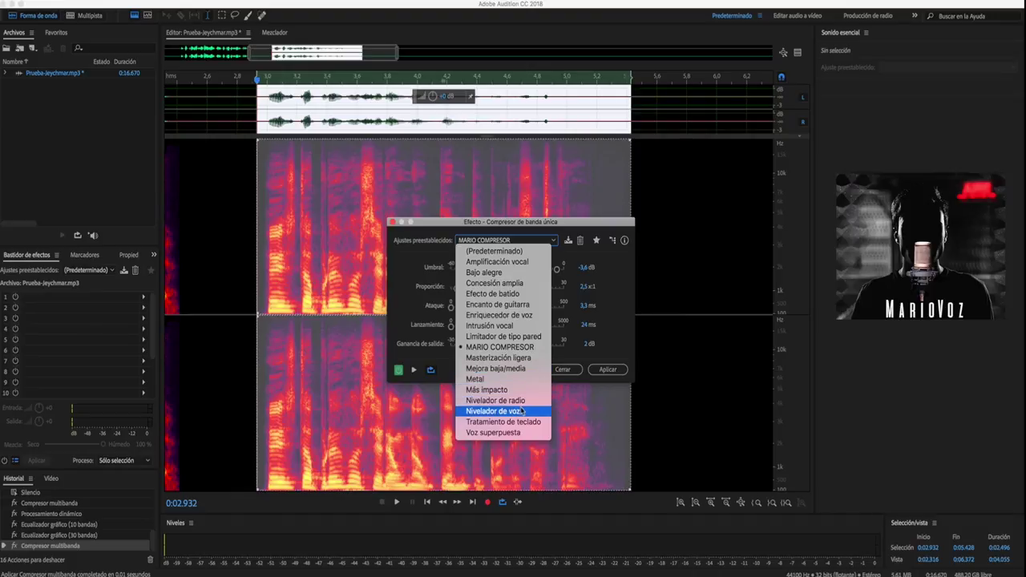
{"action": "left_click", "coordinate": [606, 372]}
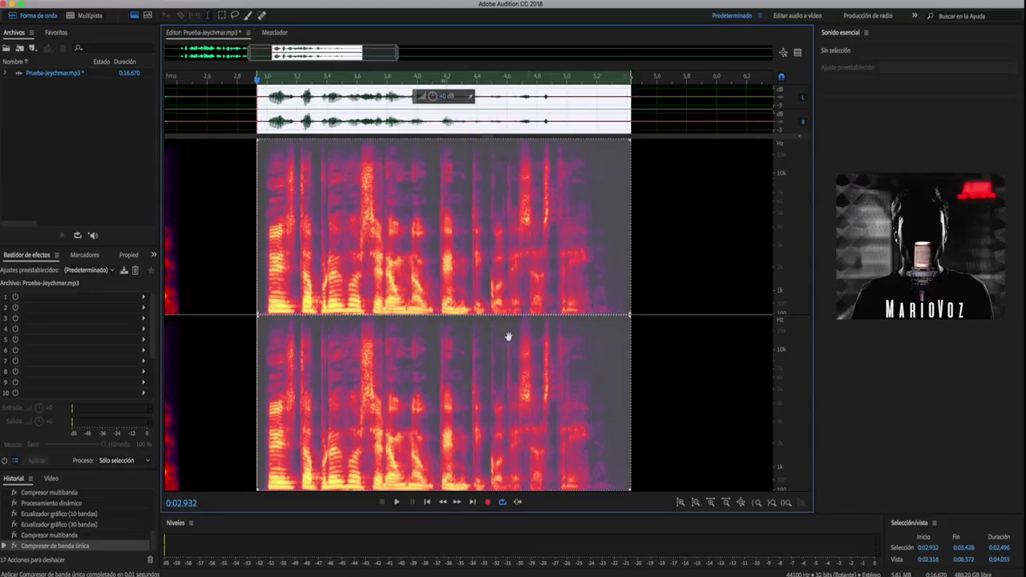
{"action": "left_click", "coordinate": [235, 3]}
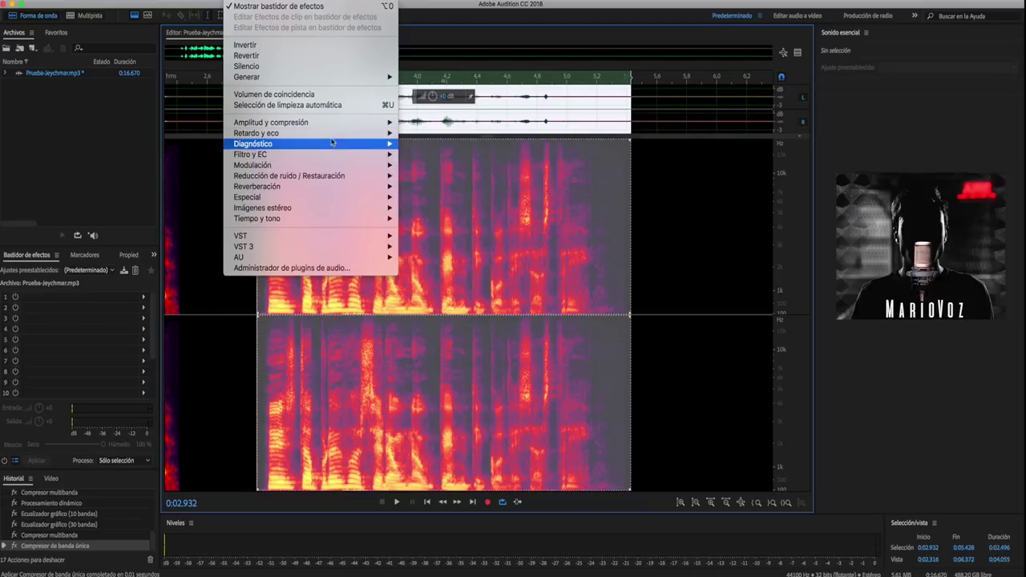
{"action": "mouse_move", "coordinate": [352, 147]}
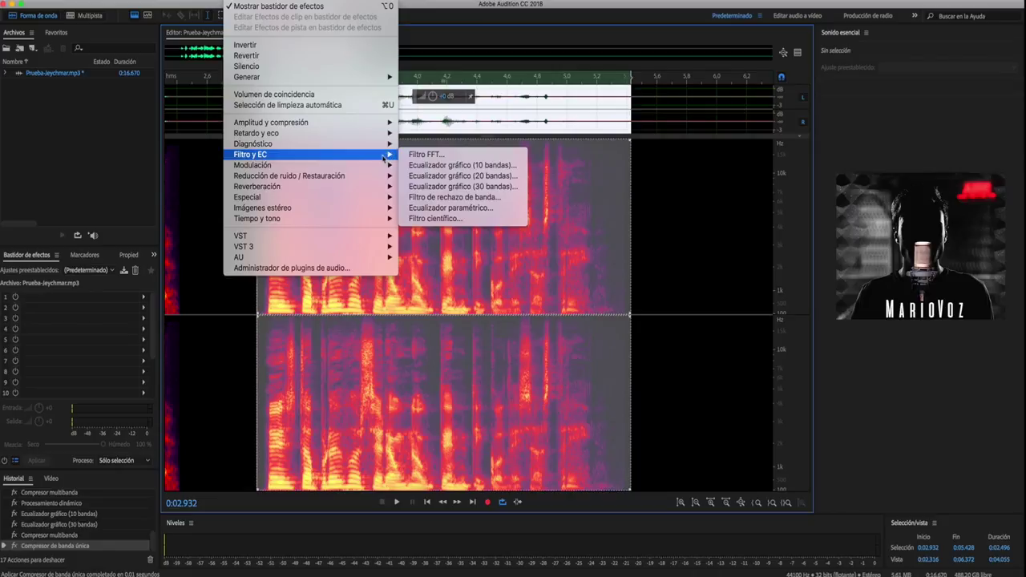
{"action": "left_click", "coordinate": [425, 208]}
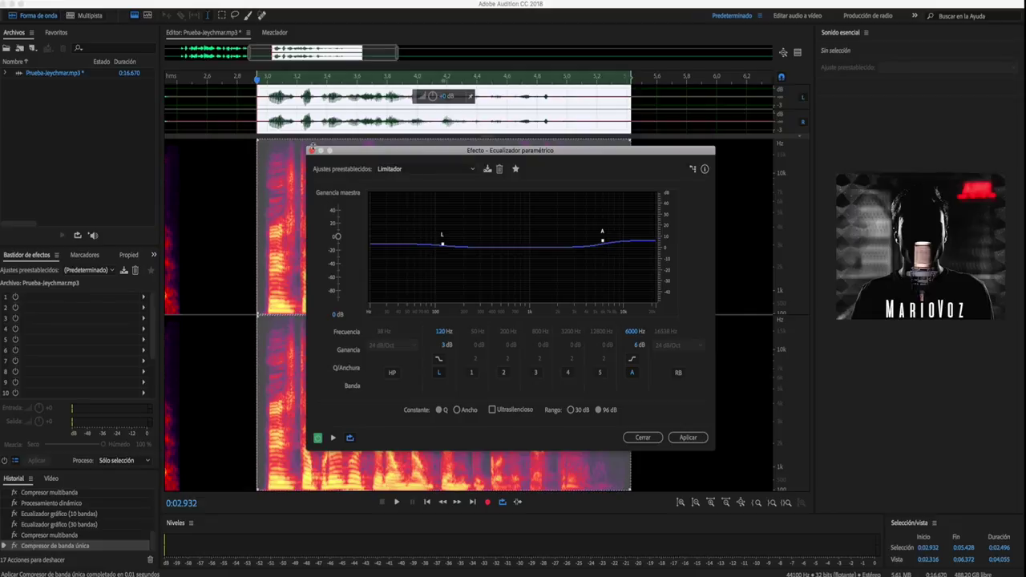
{"action": "left_click", "coordinate": [310, 151]}
Apply the Parametric Equalizer with the preset "Limitador" to the whole first phrase, from about 0.37 s to 2.50 s
{"action": "left_click_drag", "start_coordinate": [299, 51], "coordinate": [231, 52]}
{"action": "left_click_drag", "start_coordinate": [399, 114], "coordinate": [222, 125]}
{"action": "left_click", "coordinate": [248, 4]}
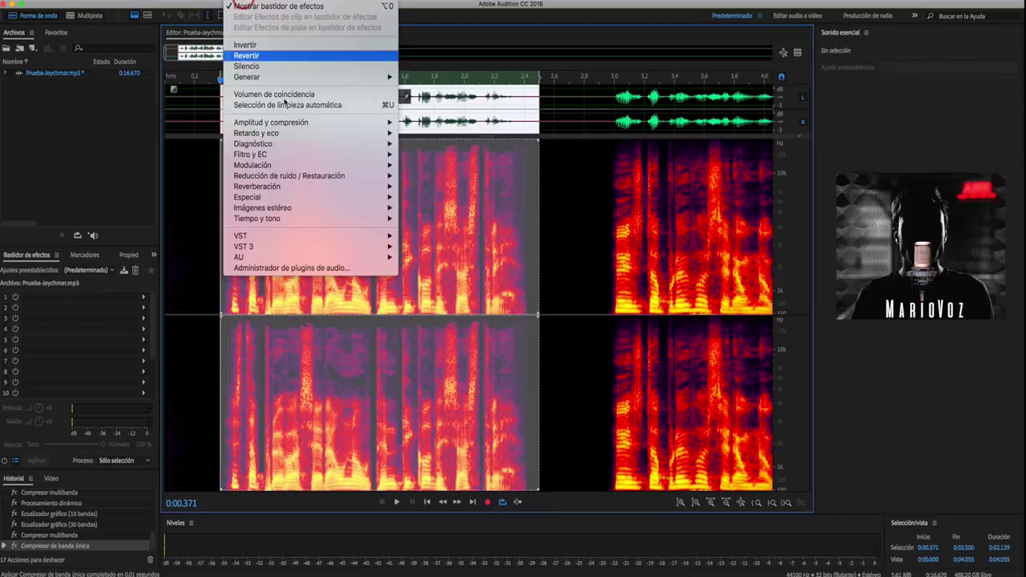
{"action": "mouse_move", "coordinate": [305, 122]}
{"action": "mouse_move", "coordinate": [362, 165]}
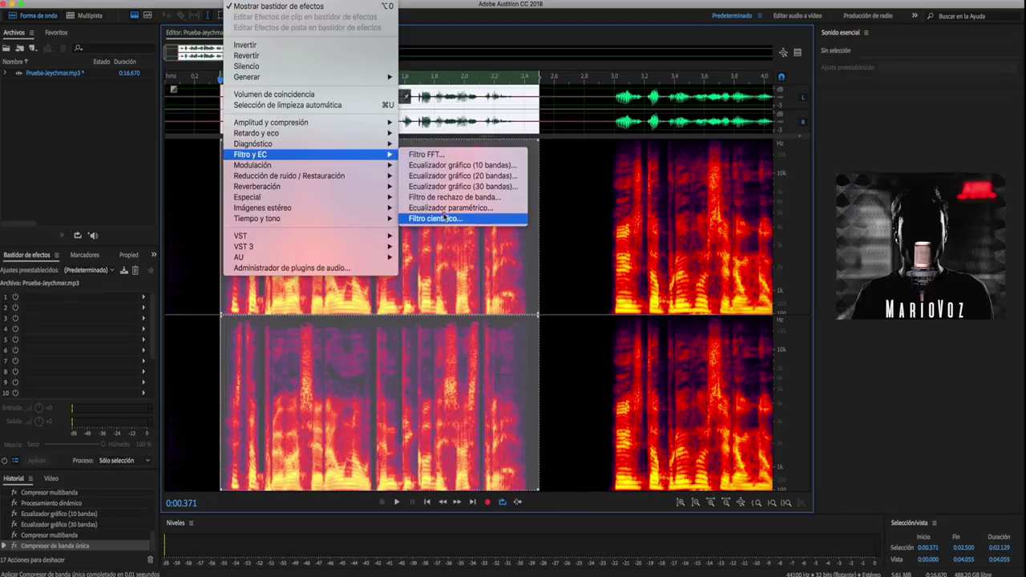
{"action": "left_click", "coordinate": [443, 208]}
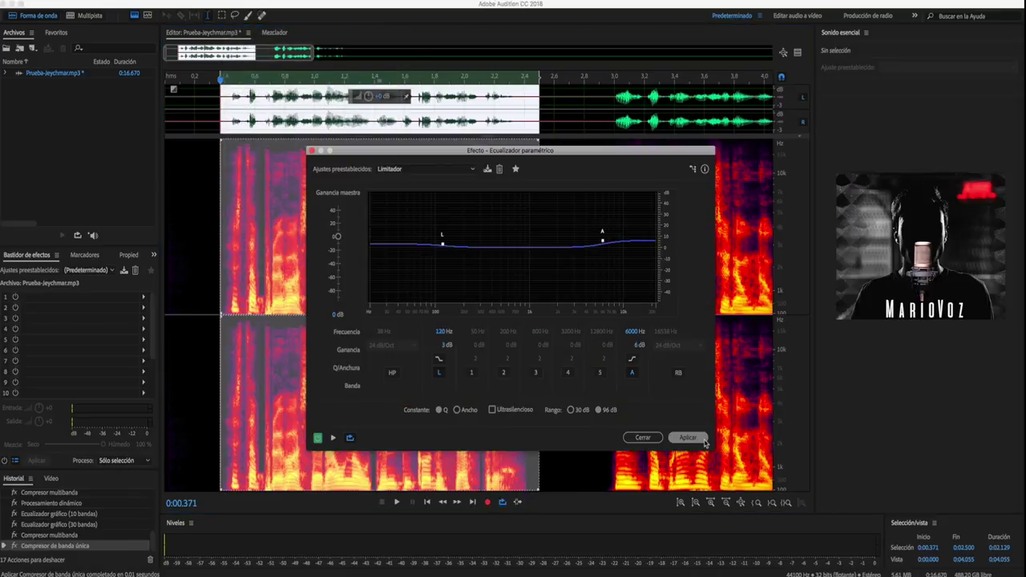
{"action": "left_click", "coordinate": [702, 439]}
Play the second phrase from about 2.93 s to hear how it sounds, and stop after it ends
{"action": "left_click", "coordinate": [604, 127]}
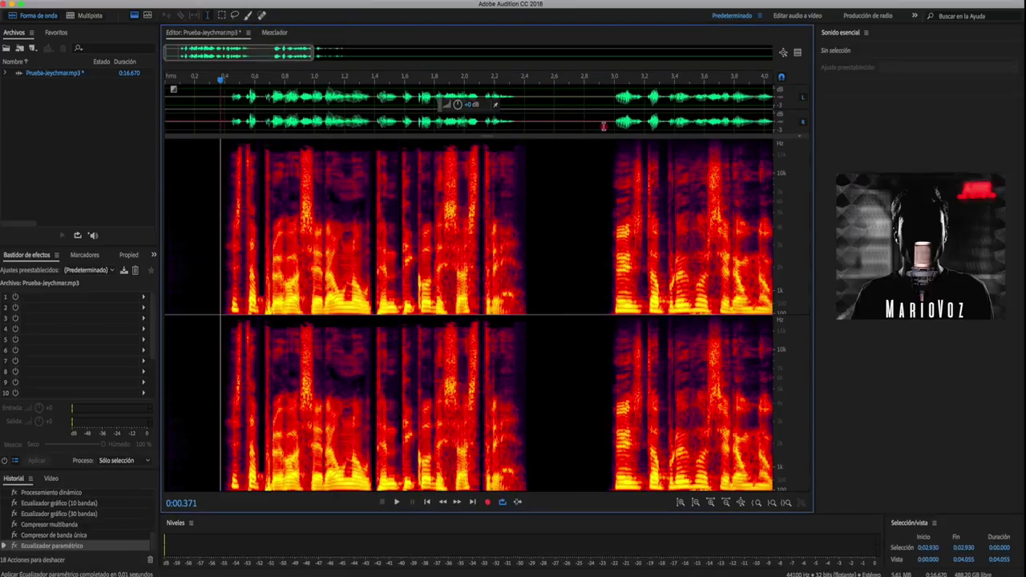
{"action": "key", "text": "space"}
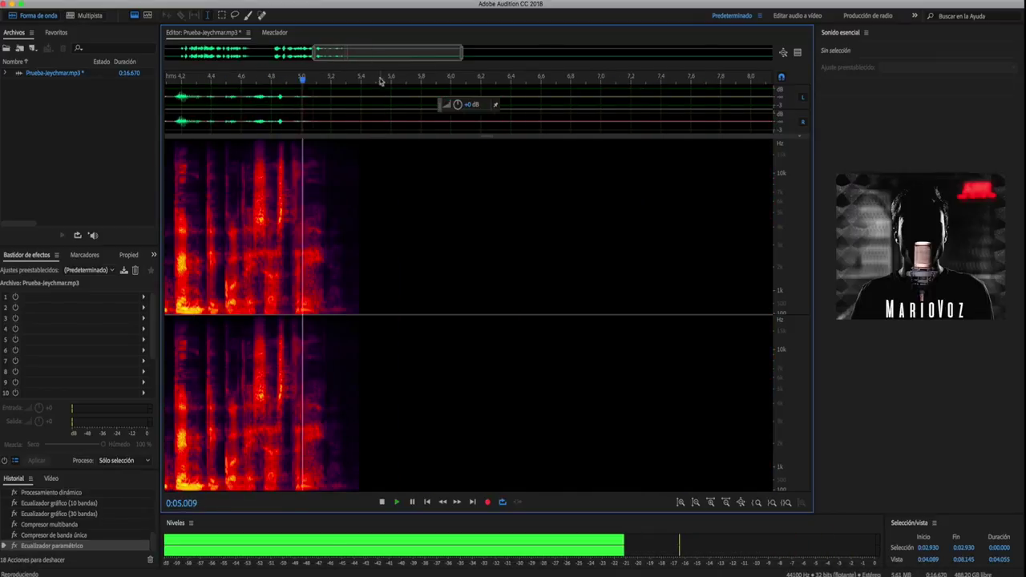
{"action": "key", "text": "space"}
Lower the gain of the first phrase slightly, from about 0.44 s to 2.40 s, and play it from 0.40 s
{"action": "left_click_drag", "start_coordinate": [267, 45], "coordinate": [235, 50]}
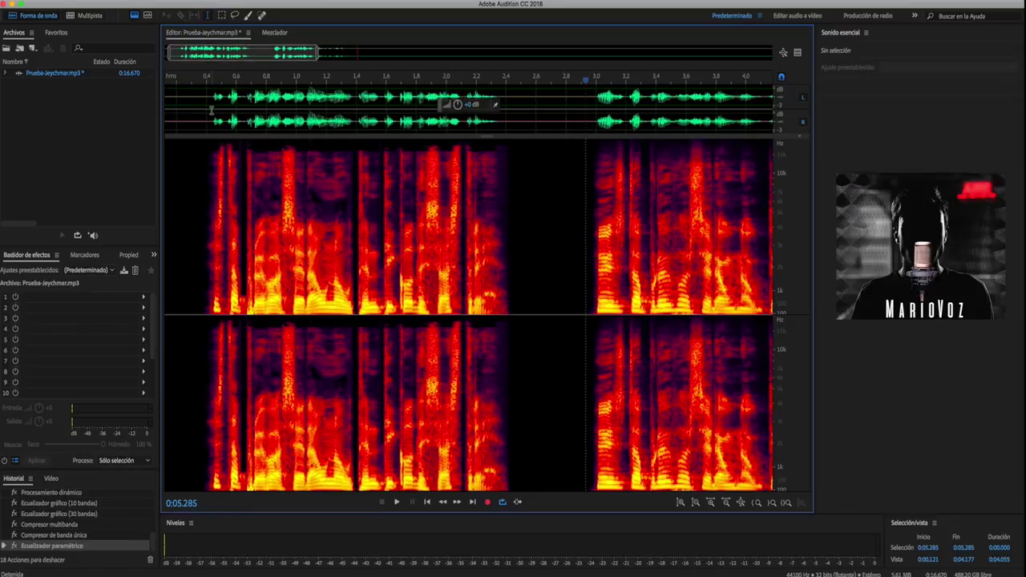
{"action": "left_click_drag", "start_coordinate": [211, 112], "coordinate": [505, 131]}
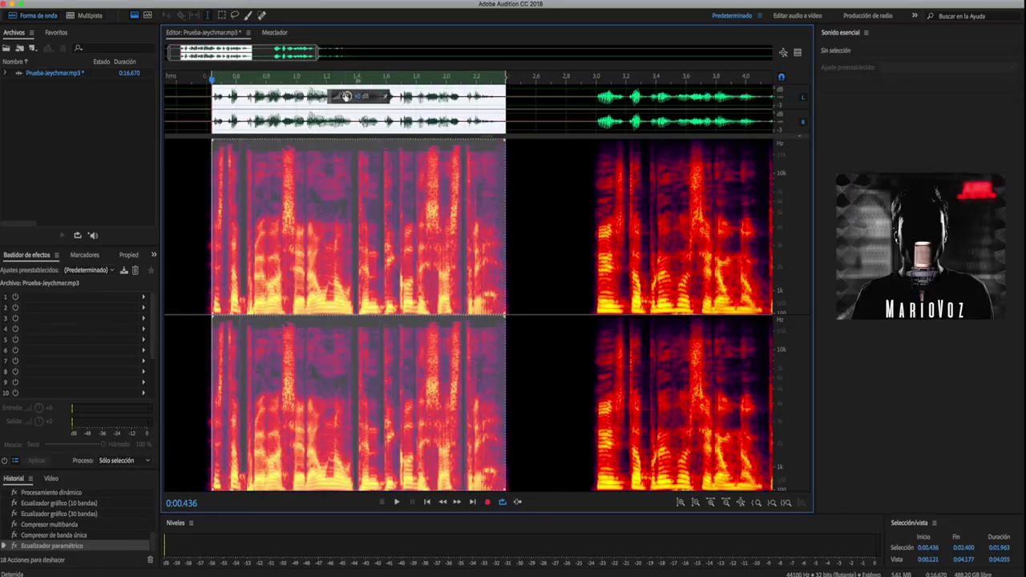
{"action": "left_click_drag", "start_coordinate": [345, 95], "coordinate": [341, 96]}
{"action": "left_click", "coordinate": [206, 97]}
{"action": "key", "text": "space"}
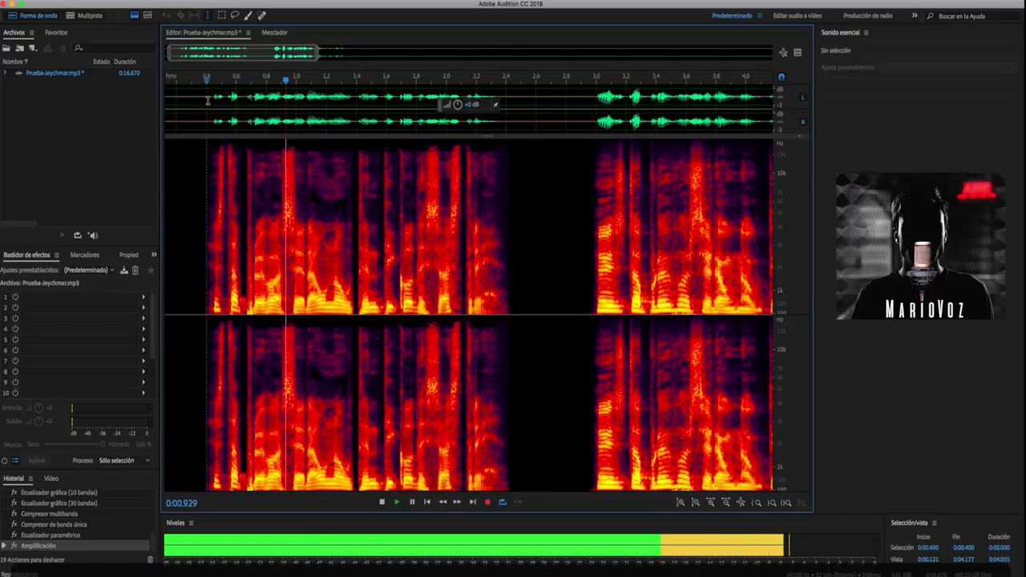
Readjust the gain of the first phrase, from about 0.40 s to 2.57 s, and play both phrases
{"action": "left_click_drag", "start_coordinate": [531, 118], "coordinate": [206, 115]}
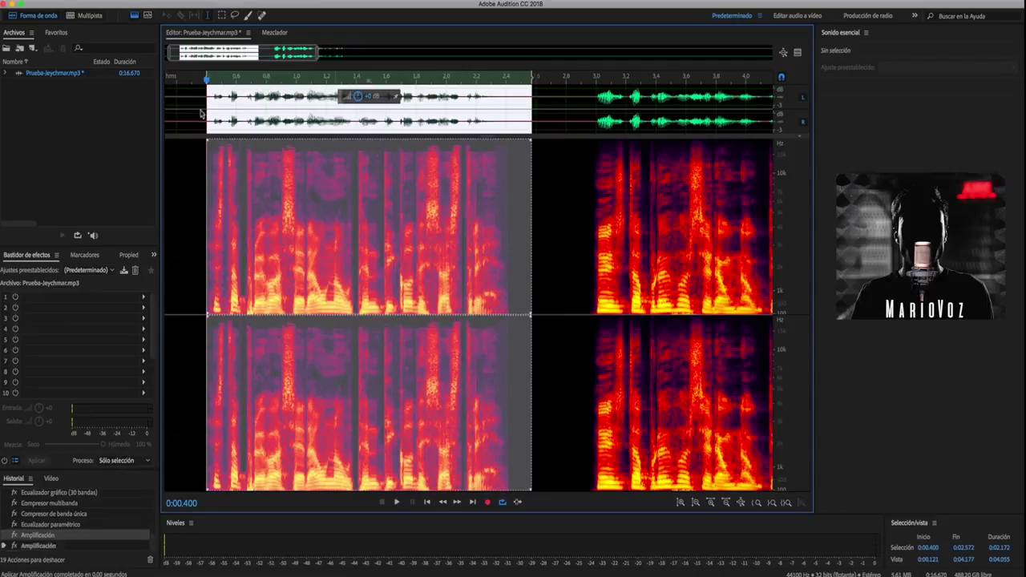
{"action": "left_click", "coordinate": [196, 110]}
{"action": "key", "text": "space"}
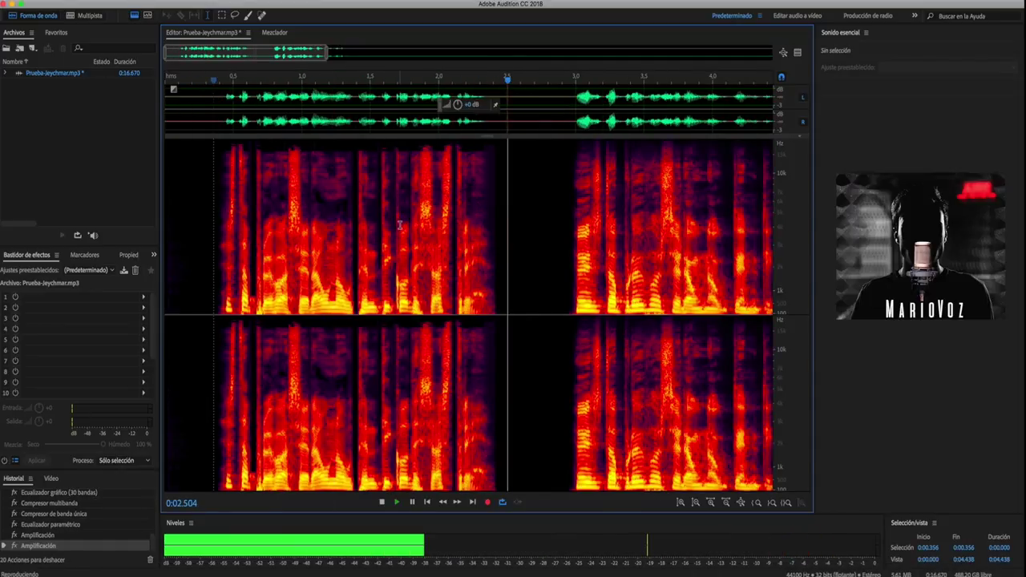
{"action": "scroll", "coordinate": [399, 223], "scroll_direction": "down", "scroll_amount": 1}
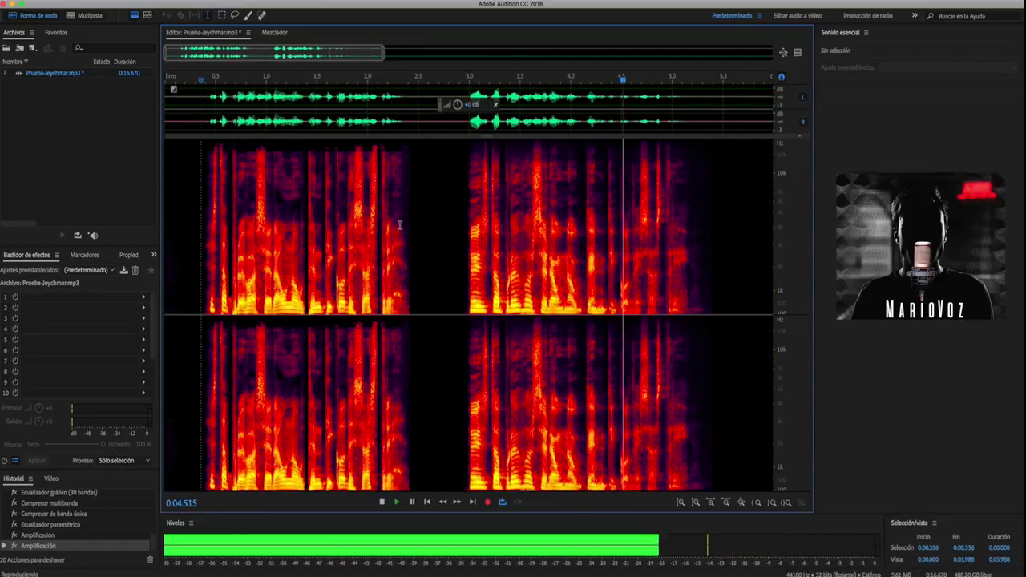
{"action": "key", "text": "space"}
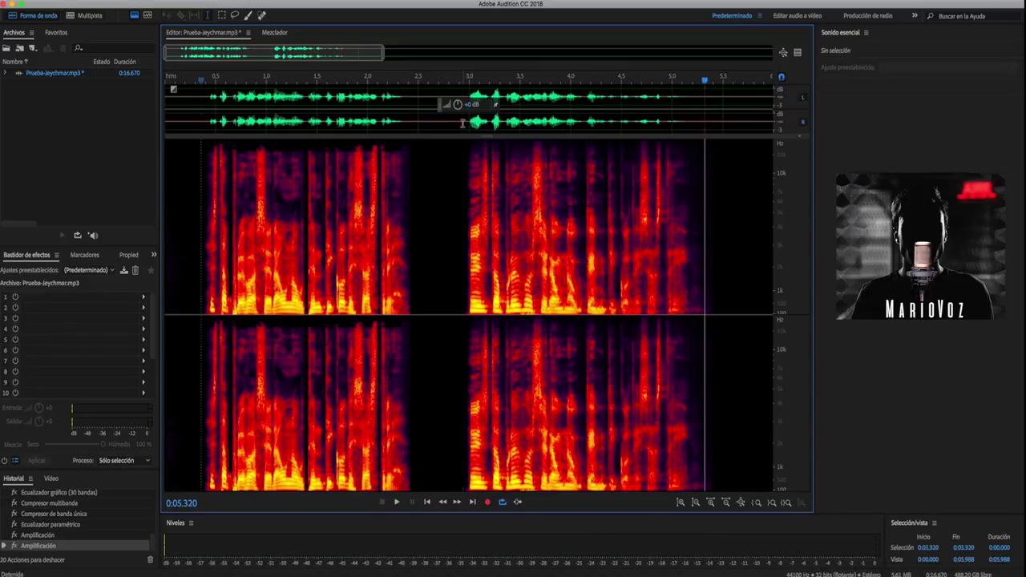
Apply the Tube-Modeled Compressor with the preset "MARIO COMPRESOR" to the second phrase, from about 2.94 s to 5.36 s
{"action": "left_click_drag", "start_coordinate": [463, 130], "coordinate": [707, 152]}
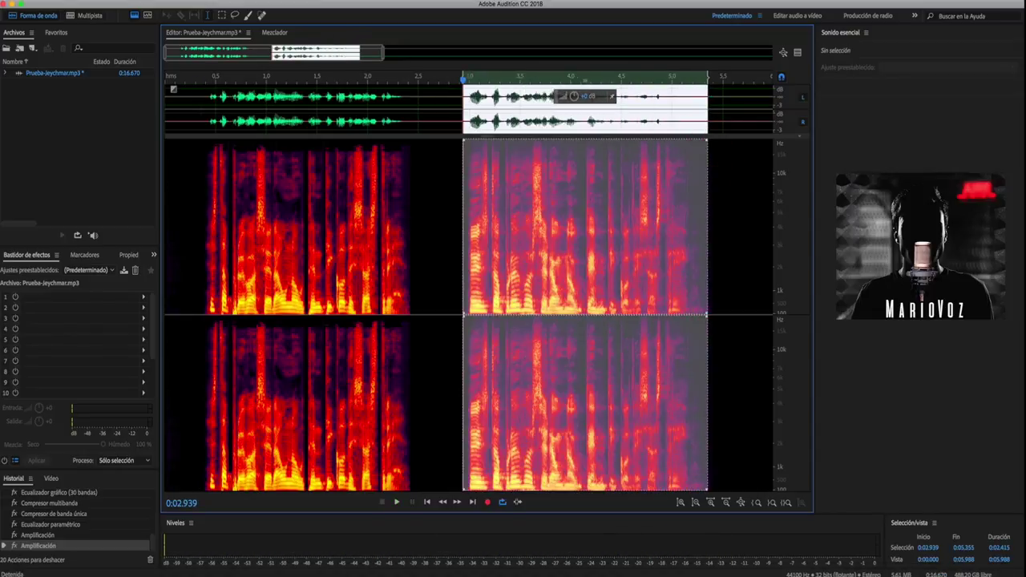
{"action": "left_click", "coordinate": [245, 1]}
{"action": "mouse_move", "coordinate": [346, 158]}
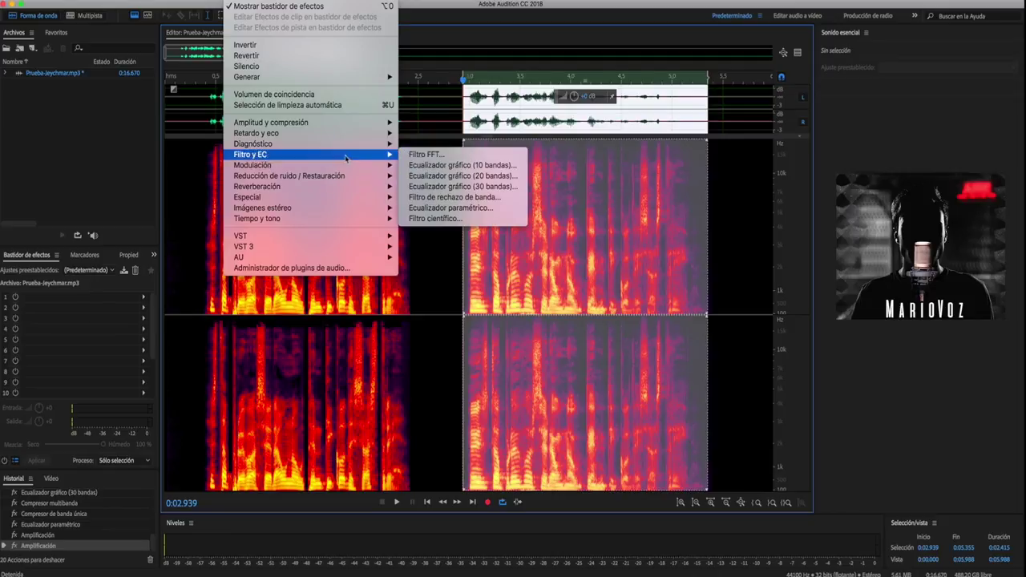
{"action": "mouse_move", "coordinate": [371, 125]}
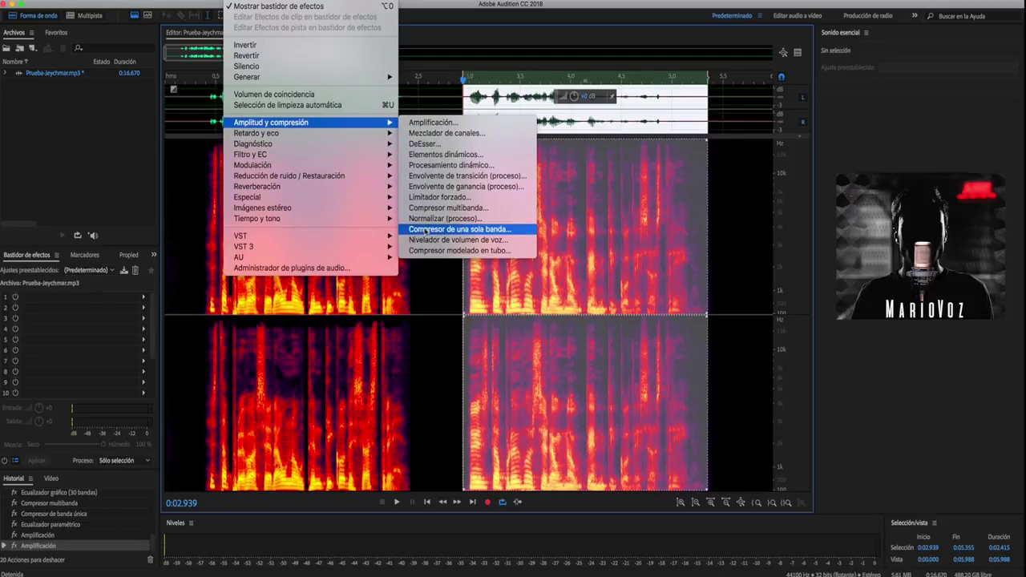
{"action": "left_click", "coordinate": [449, 251]}
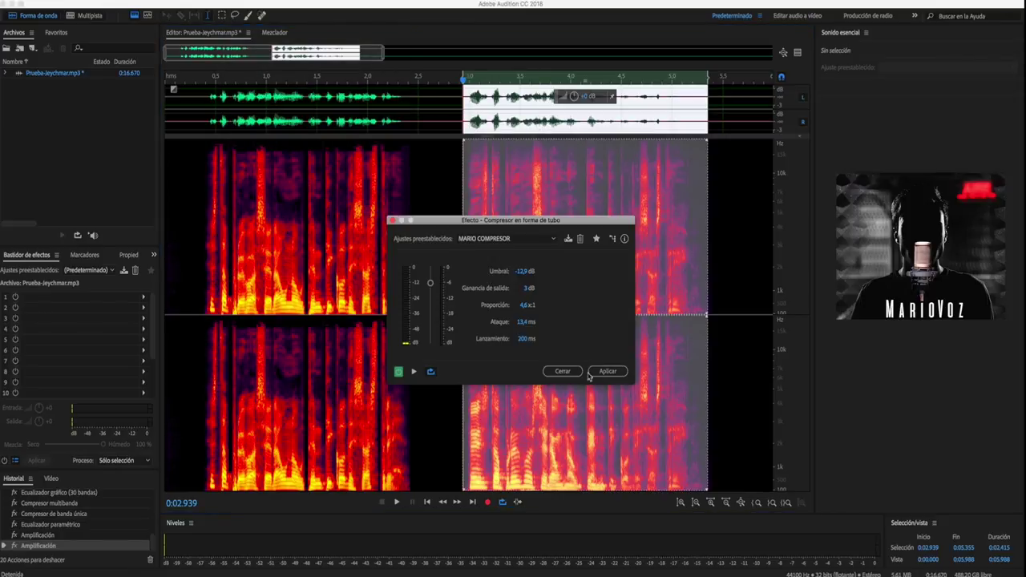
{"action": "left_click", "coordinate": [614, 372]}
Play the start of the compressed second phrase and the latter part of the first phrase to compare their loudness
{"action": "key", "text": "space"}
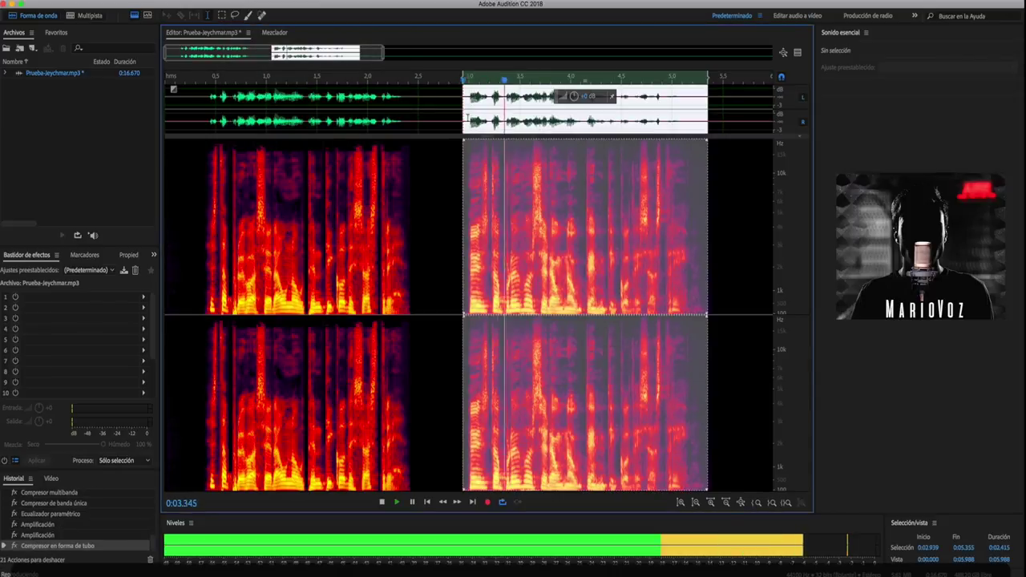
{"action": "left_click", "coordinate": [294, 107]}
{"action": "key", "text": "space"}
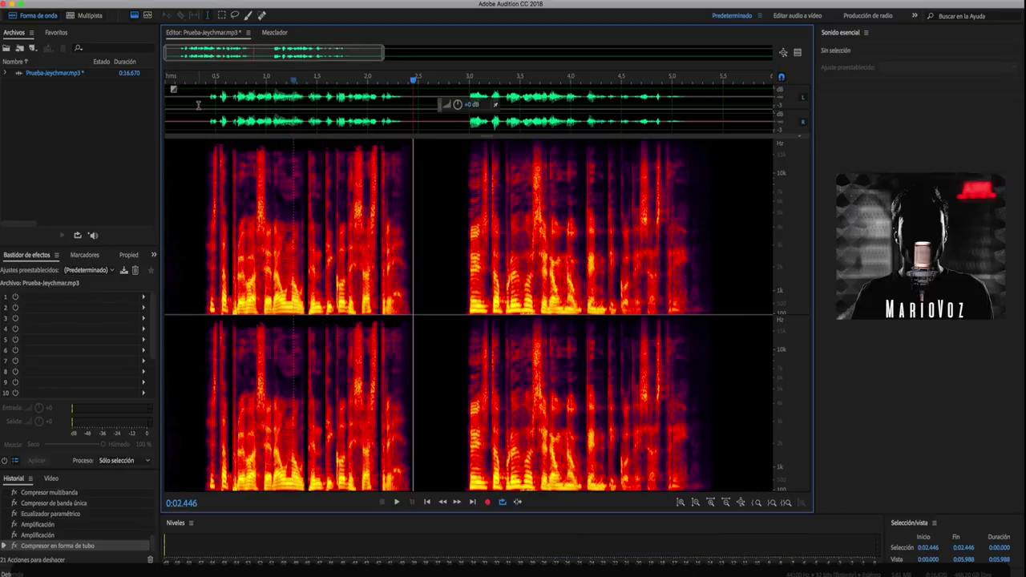
Lower the gain of the first phrase by about 1.5 dB, from about 0.33 s to 2.62 s, and play both phrases
{"action": "left_click_drag", "start_coordinate": [198, 104], "coordinate": [430, 108]}
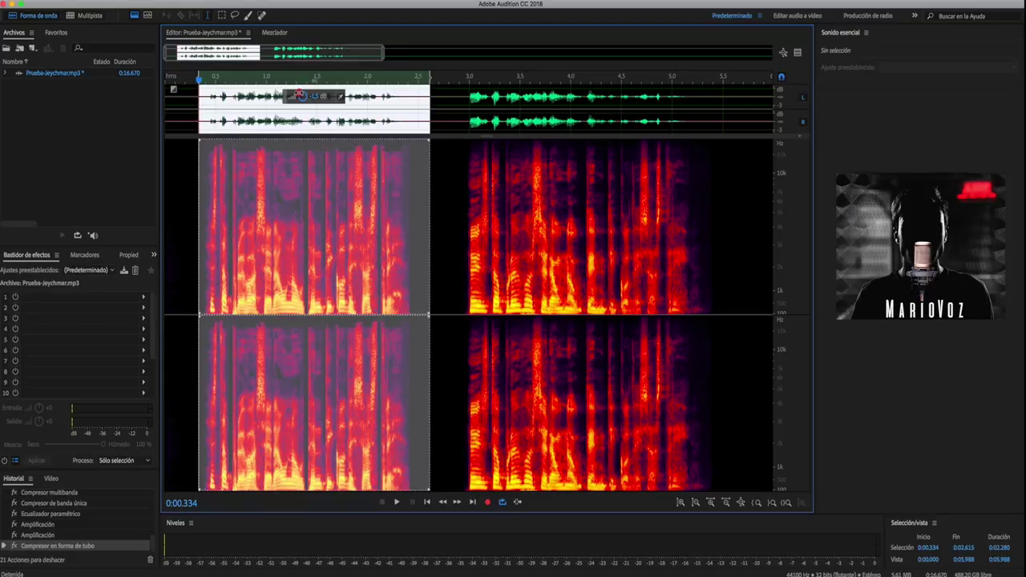
{"action": "left_click_drag", "start_coordinate": [298, 94], "coordinate": [298, 95]}
{"action": "left_click", "coordinate": [232, 103]}
{"action": "key", "text": "space"}
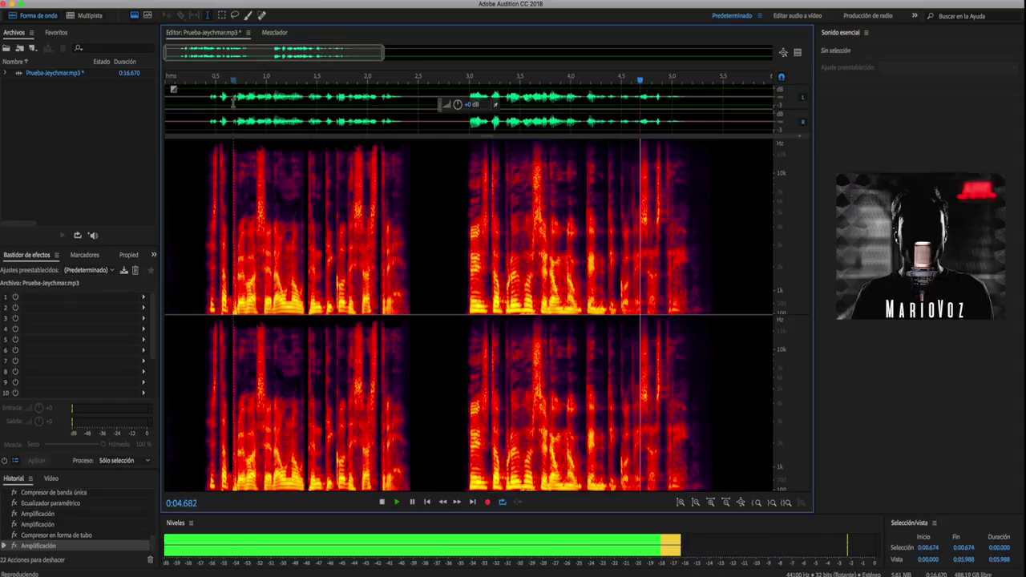
{"action": "key", "text": "space"}
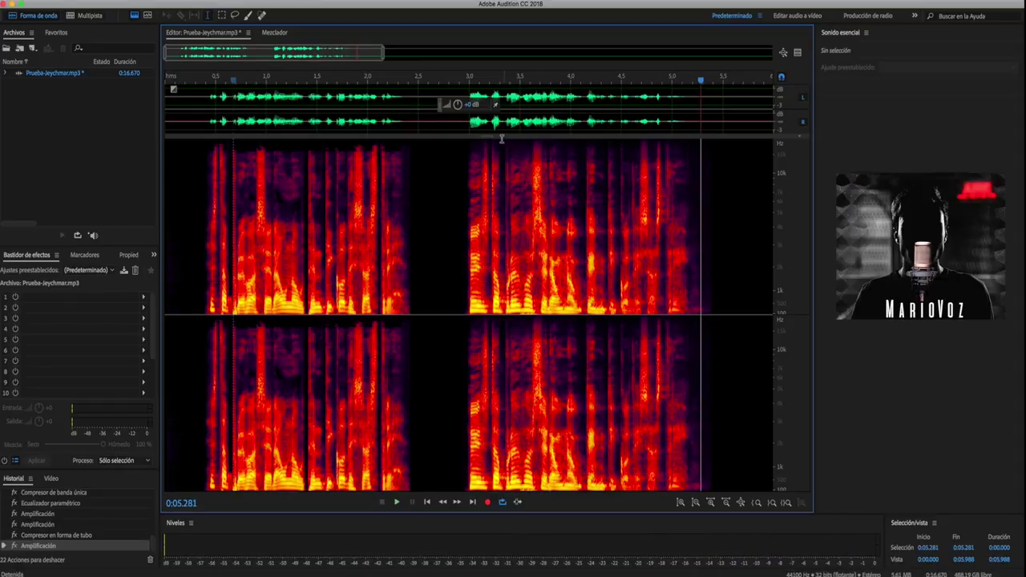
{"action": "left_click", "coordinate": [448, 127]}
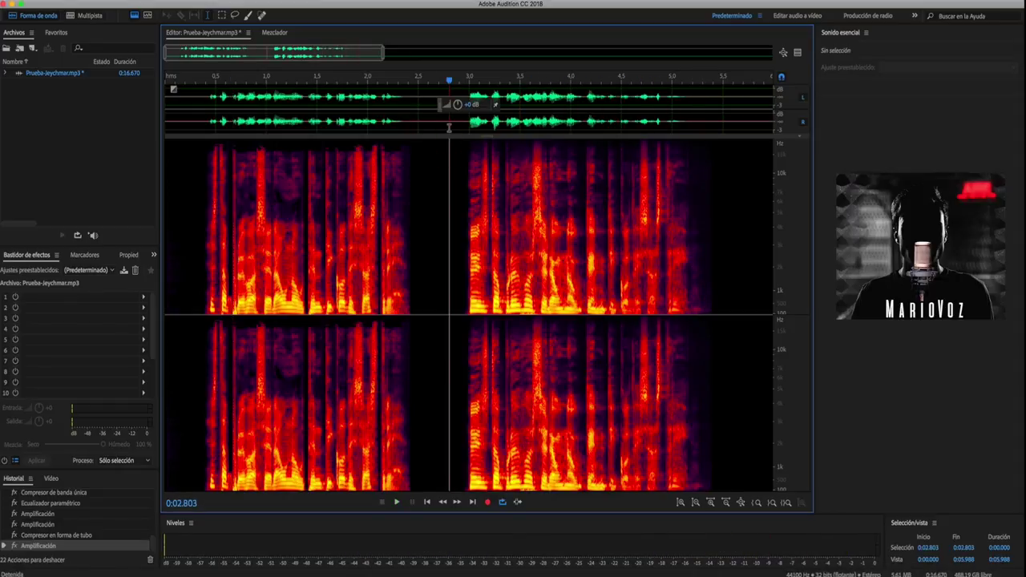
{"action": "left_click_drag", "start_coordinate": [455, 125], "coordinate": [676, 134]}
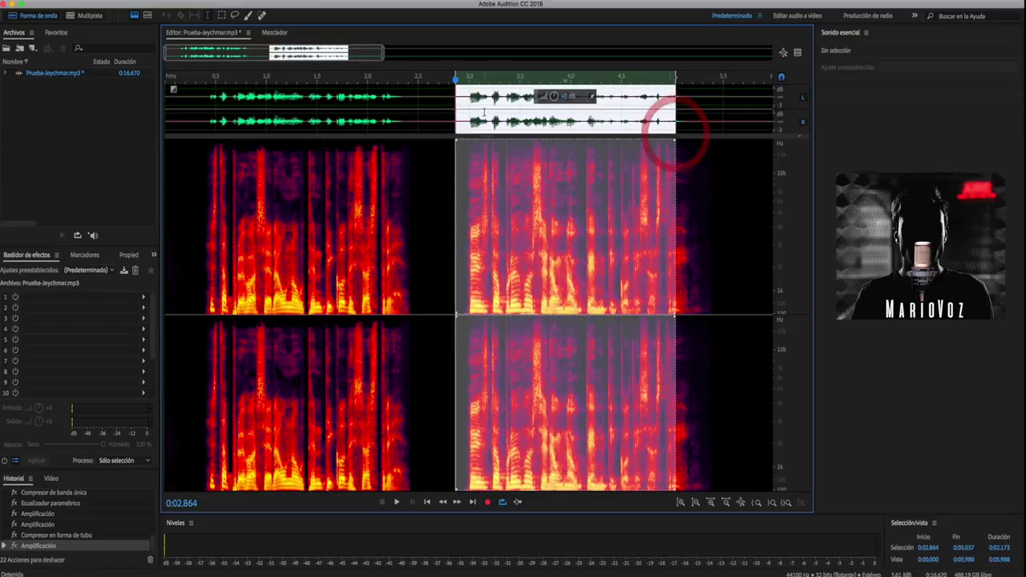
{"action": "left_click", "coordinate": [444, 105]}
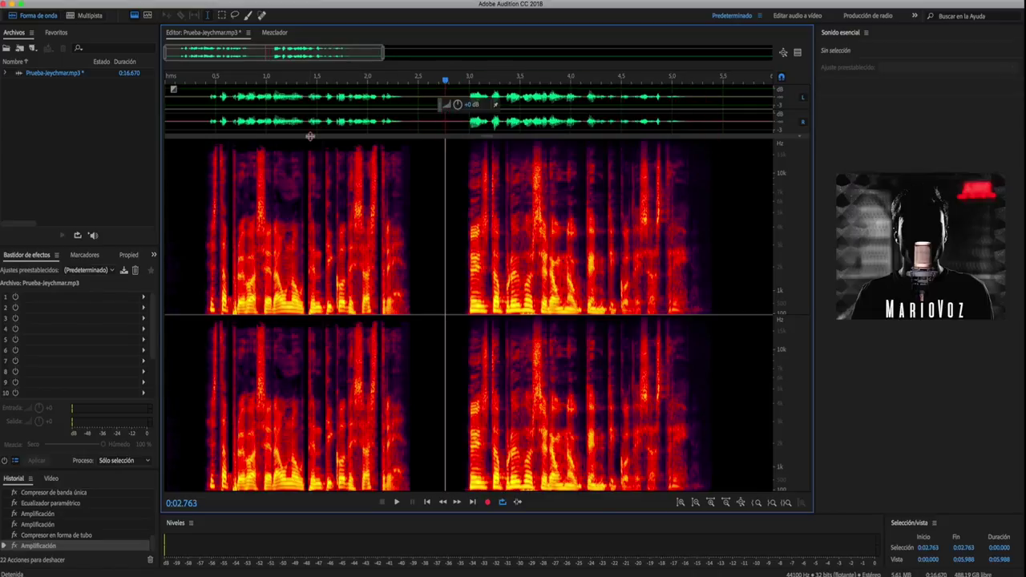
Hide the spectral display and apply the Hard Limiter with the preset "Limitar a -3 dB" to both phrases, from about 0.21 s to 5.50 s
{"action": "left_click_drag", "start_coordinate": [309, 136], "coordinate": [385, 517]}
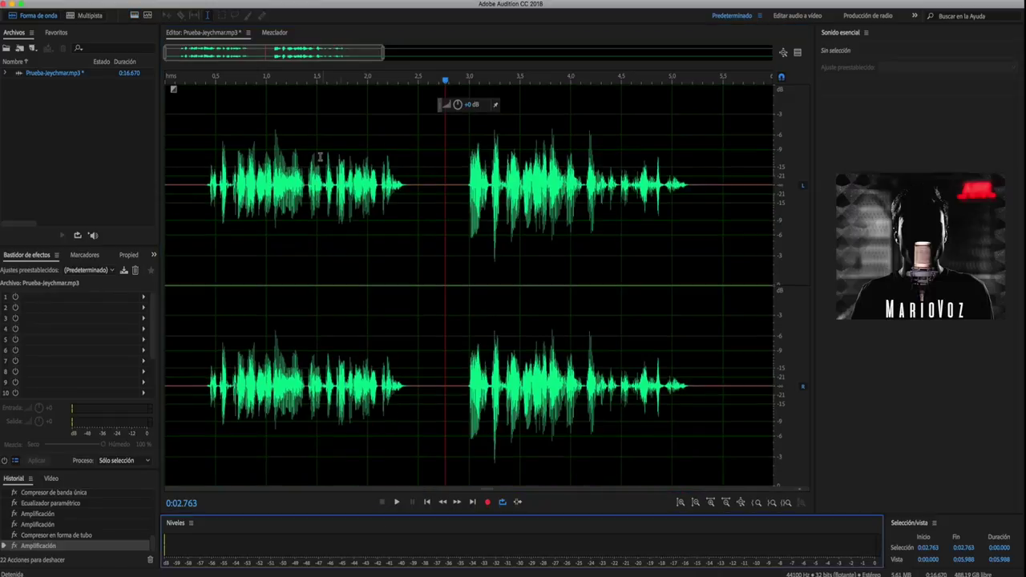
{"action": "left_click_drag", "start_coordinate": [186, 164], "coordinate": [723, 160]}
{"action": "left_click", "coordinate": [240, 0]}
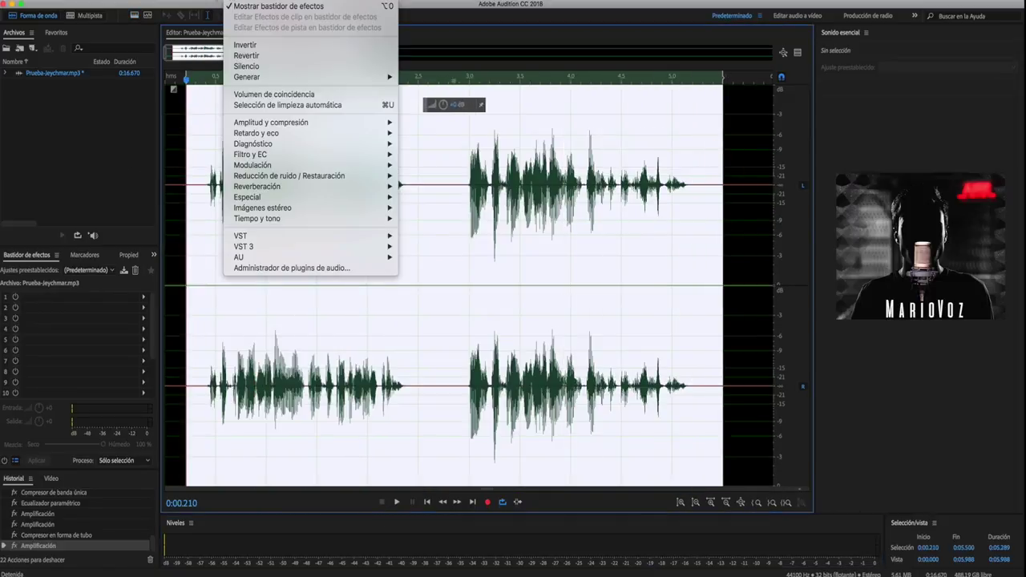
{"action": "mouse_move", "coordinate": [377, 124]}
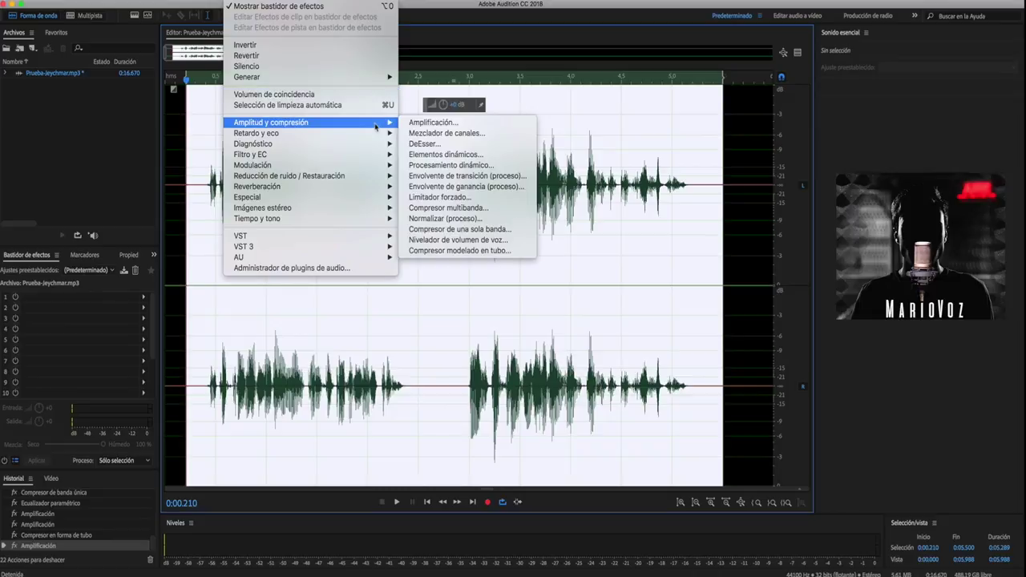
{"action": "left_click", "coordinate": [469, 197]}
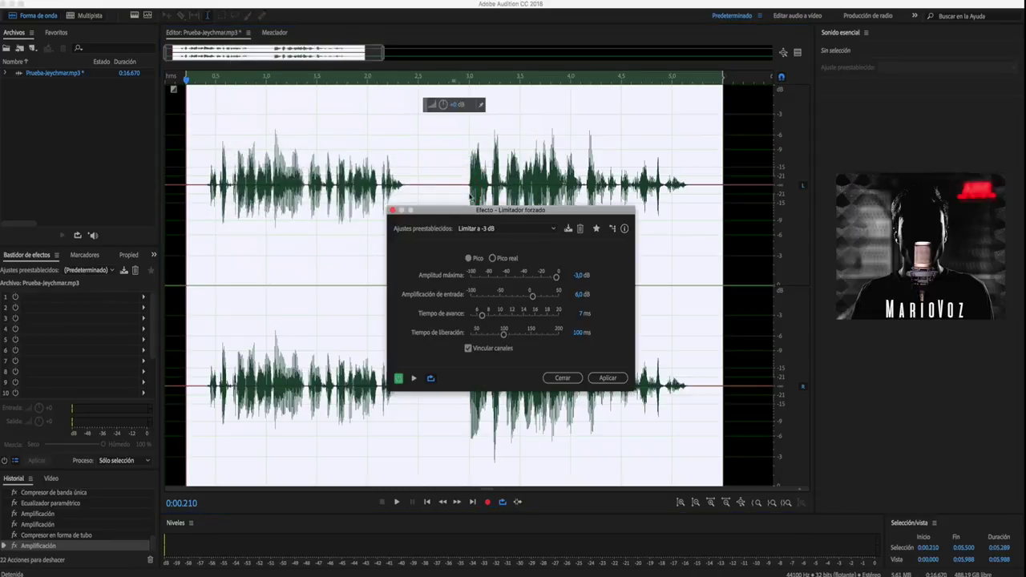
{"action": "left_click", "coordinate": [607, 379]}
Play both limited phrases from about 0.21 s to the end of the second phrase and clear the selection
{"action": "key", "text": "space"}
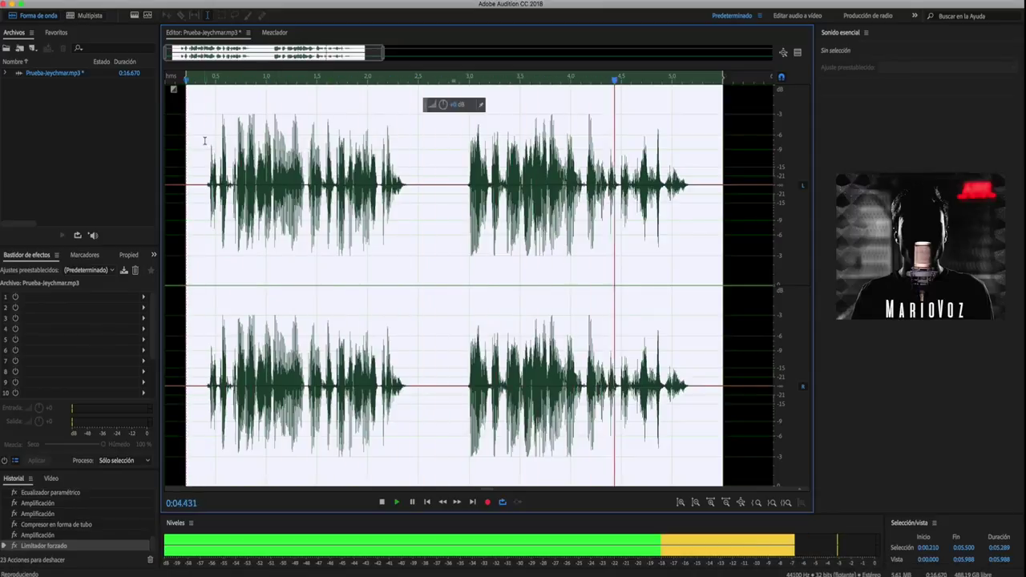
{"action": "key", "text": "space"}
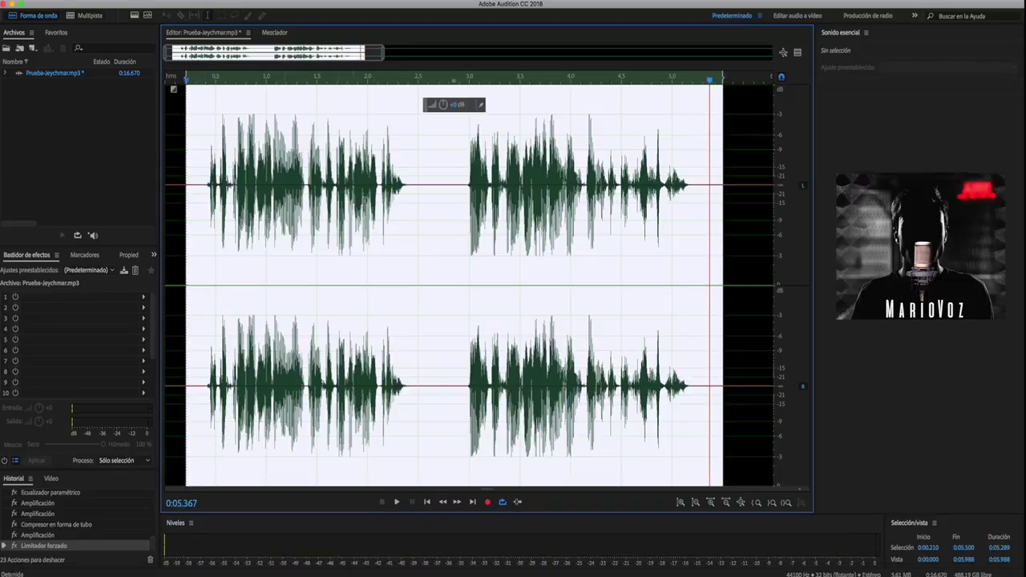
{"action": "left_click", "coordinate": [434, 186]}
Lower the gain of the first phrase slightly, from about 0.31 s to 2.58 s, and play both phrases to compare them
{"action": "left_click_drag", "start_coordinate": [427, 186], "coordinate": [195, 155]}
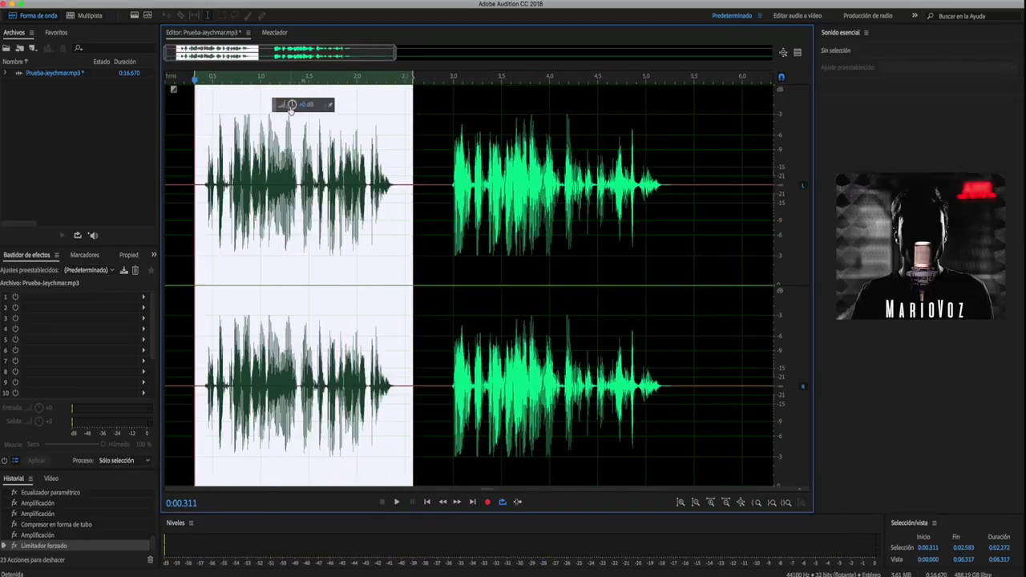
{"action": "left_click_drag", "start_coordinate": [289, 105], "coordinate": [287, 105]}
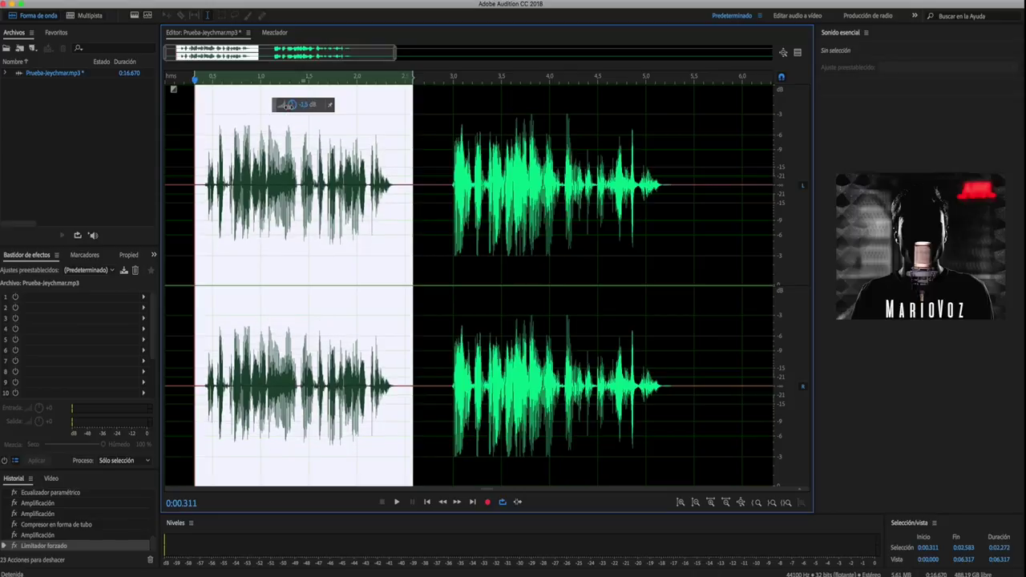
{"action": "left_click", "coordinate": [290, 105]}
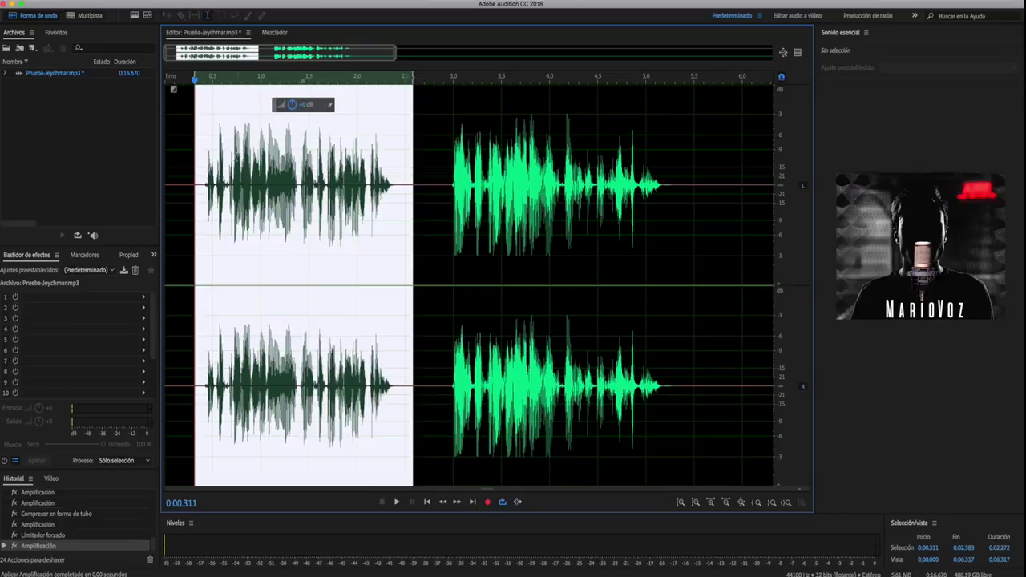
{"action": "left_click", "coordinate": [231, 155]}
{"action": "scroll", "coordinate": [231, 155], "scroll_direction": "down", "scroll_amount": 1}
{"action": "key", "text": "space"}
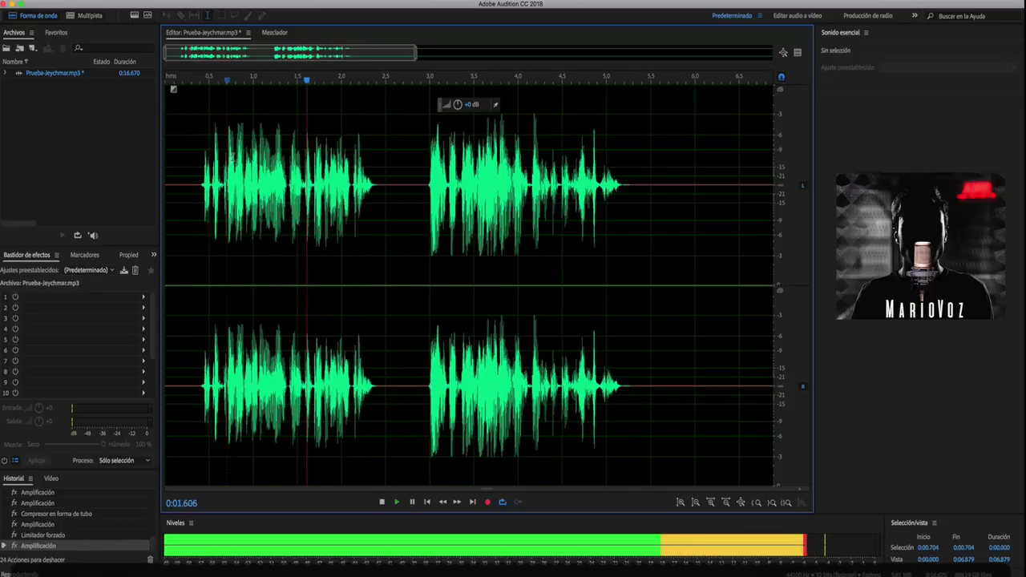
{"action": "key", "text": "space"}
{"action": "key", "text": "space"}
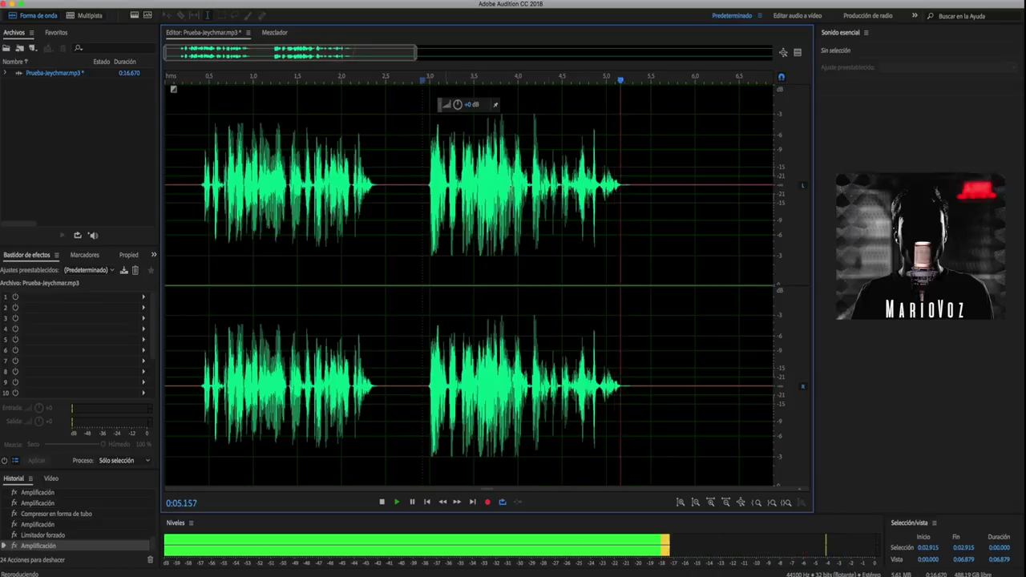
Play the start of the first phrase and the end of the second phrase from about 4.8 s to compare them
{"action": "key", "text": "space"}
{"action": "left_click_drag", "start_coordinate": [587, 185], "coordinate": [602, 184]}
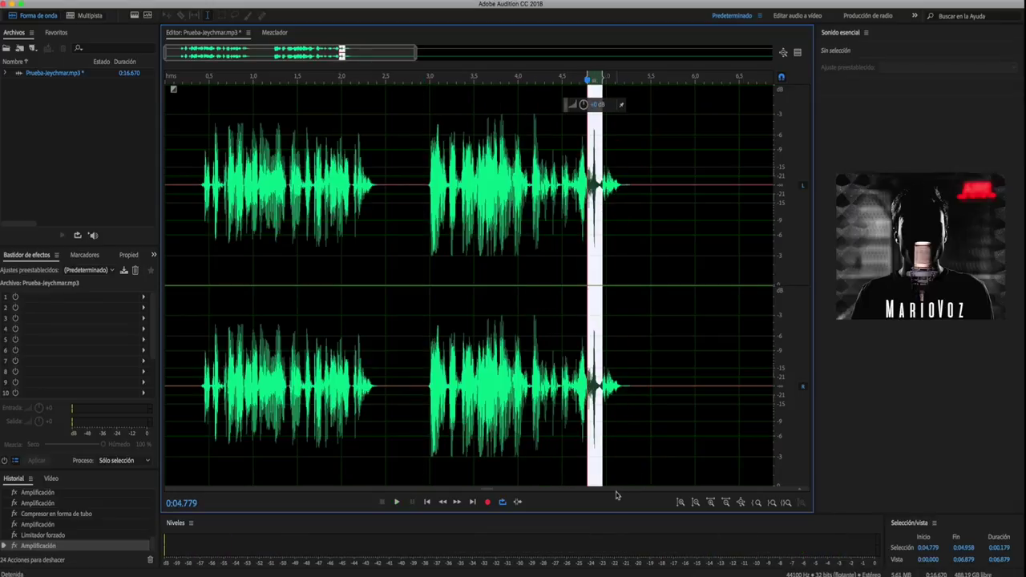
{"action": "left_click", "coordinate": [196, 180]}
{"action": "key", "text": "space"}
{"action": "key", "text": "space"}
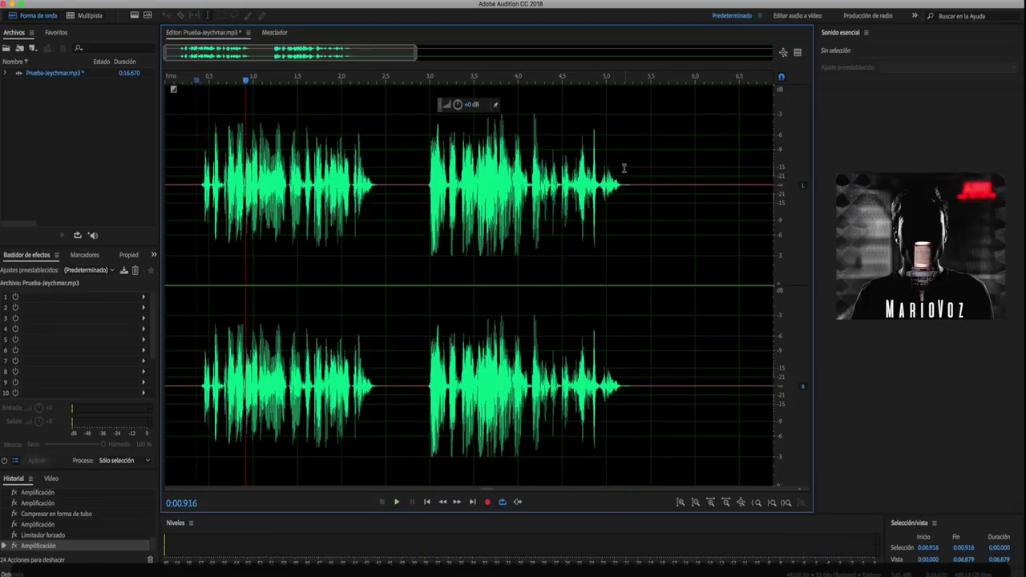
{"action": "left_click", "coordinate": [590, 167]}
{"action": "key", "text": "space"}
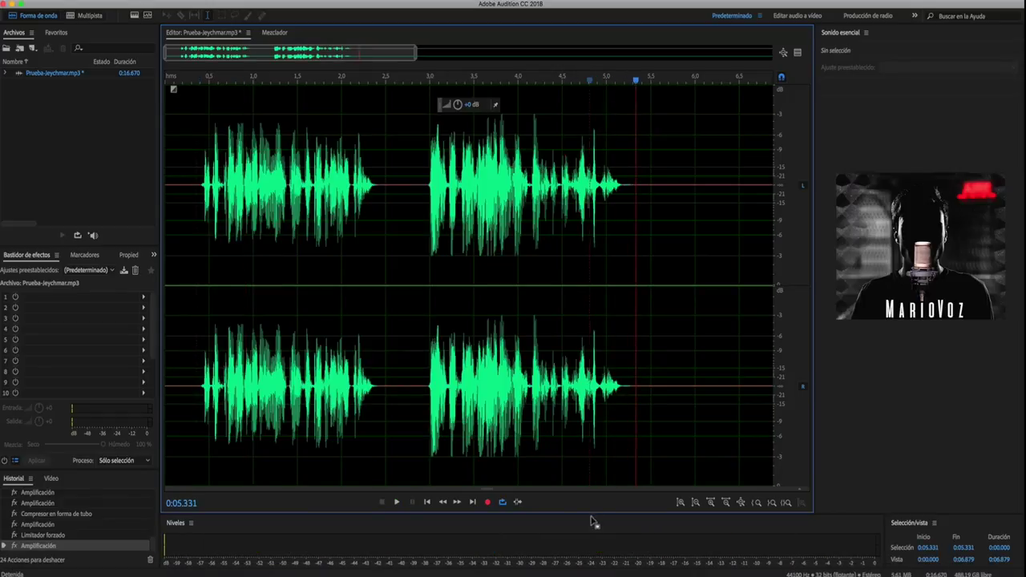
Show the spectral display and heal the bright sibilant near 4.85 s in the second phrase with the 54 px Spot Healing Brush
{"action": "left_click_drag", "start_coordinate": [590, 490], "coordinate": [541, 168]}
{"action": "scroll", "coordinate": [578, 238], "scroll_direction": "down", "scroll_amount": 2}
{"action": "scroll", "coordinate": [540, 167], "scroll_direction": "up", "scroll_amount": 4}
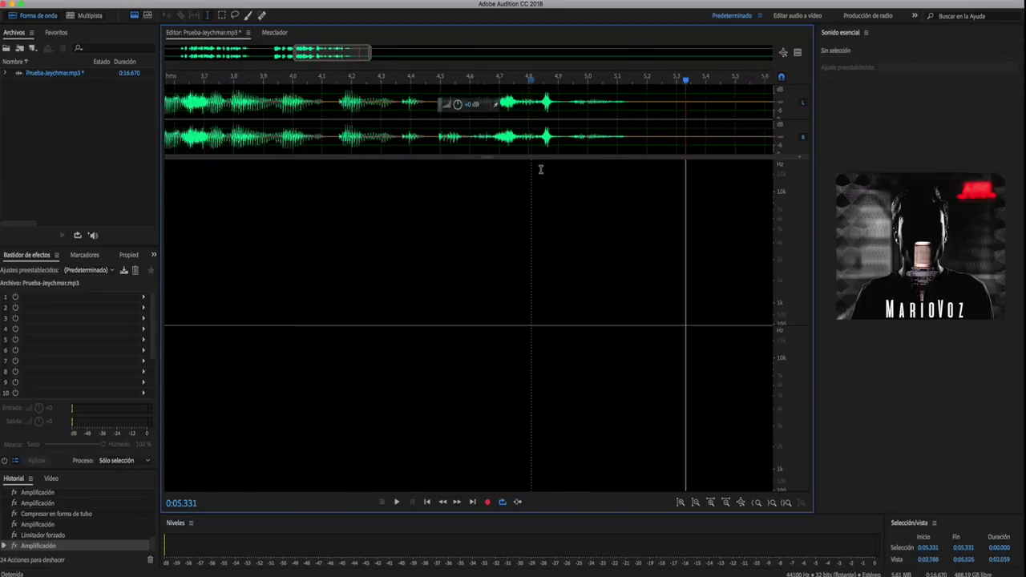
{"action": "scroll", "coordinate": [540, 169], "scroll_direction": "up", "scroll_amount": 3}
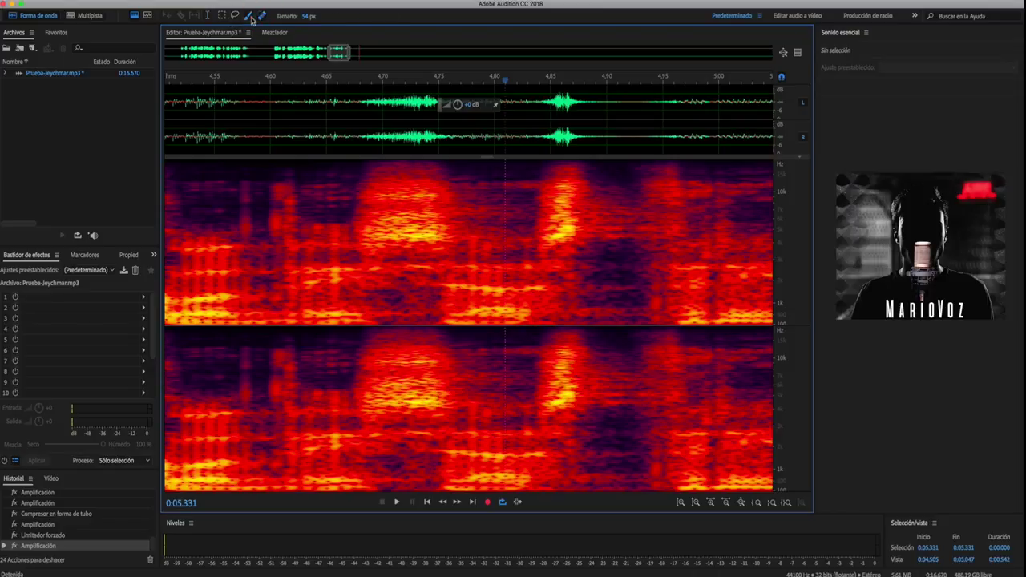
{"action": "left_click", "coordinate": [261, 16]}
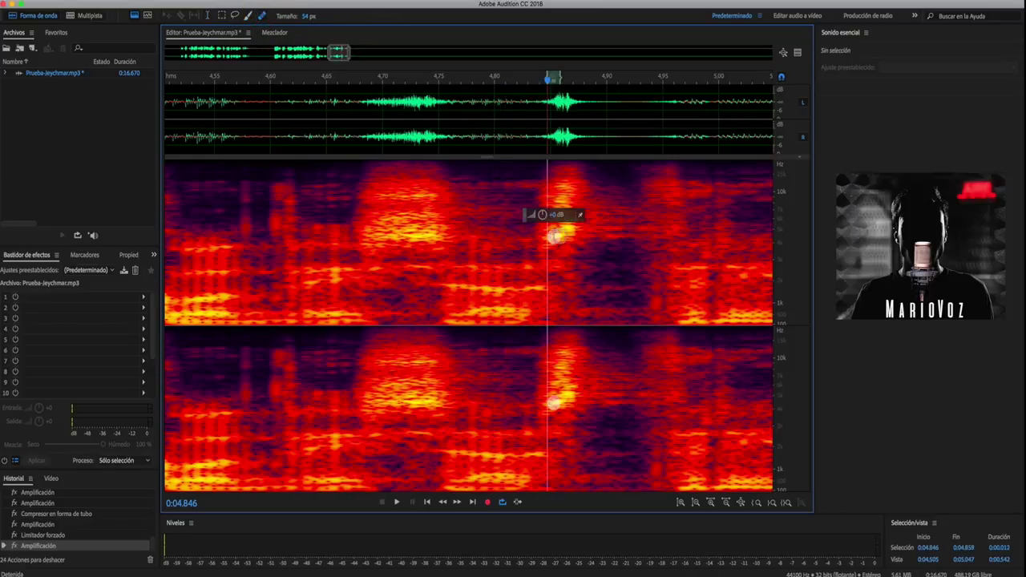
{"action": "left_click", "coordinate": [557, 214]}
{"action": "left_click", "coordinate": [563, 221]}
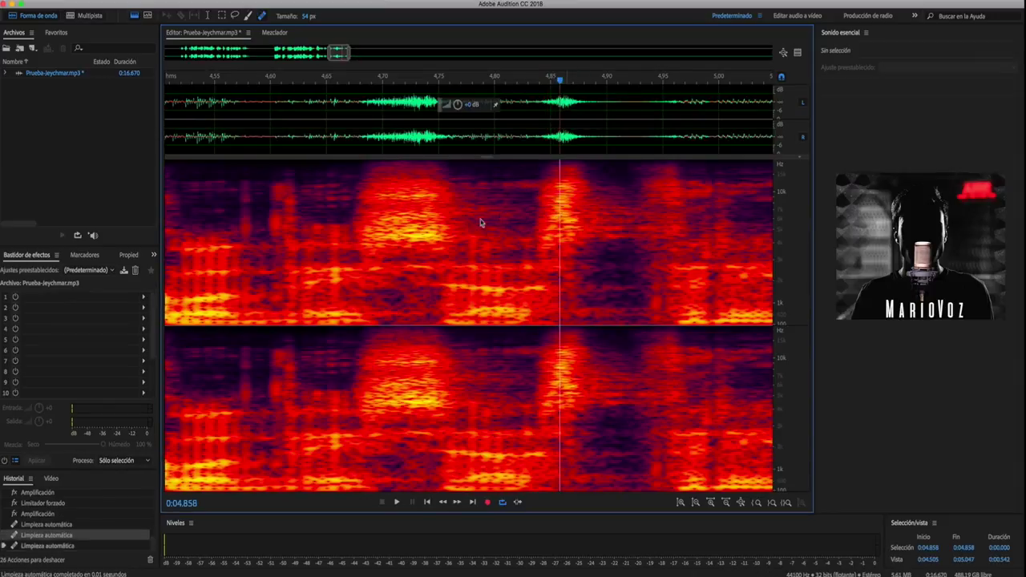
Heal the sibilant between about 4.70 and 4.75 s with several Spot Healing Brush strokes
{"action": "left_click", "coordinate": [420, 235]}
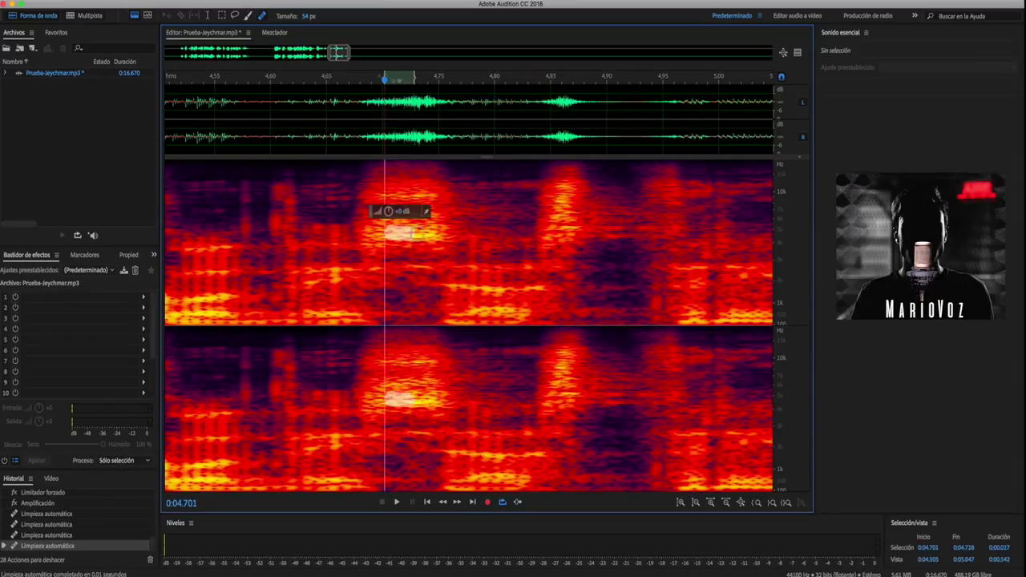
{"action": "left_click", "coordinate": [404, 215]}
{"action": "left_click", "coordinate": [410, 205]}
{"action": "left_click", "coordinate": [417, 198]}
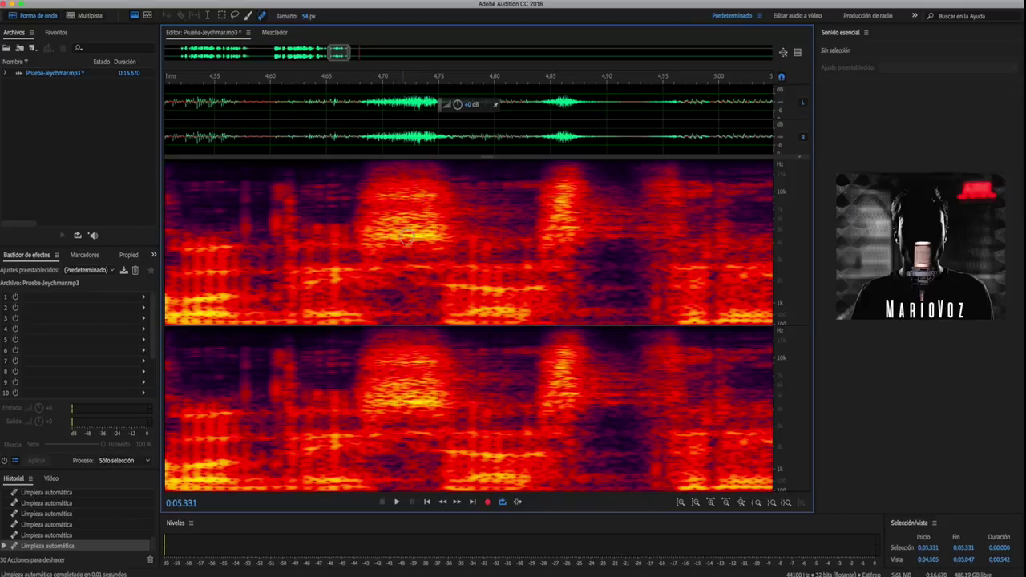
{"action": "left_click", "coordinate": [409, 238]}
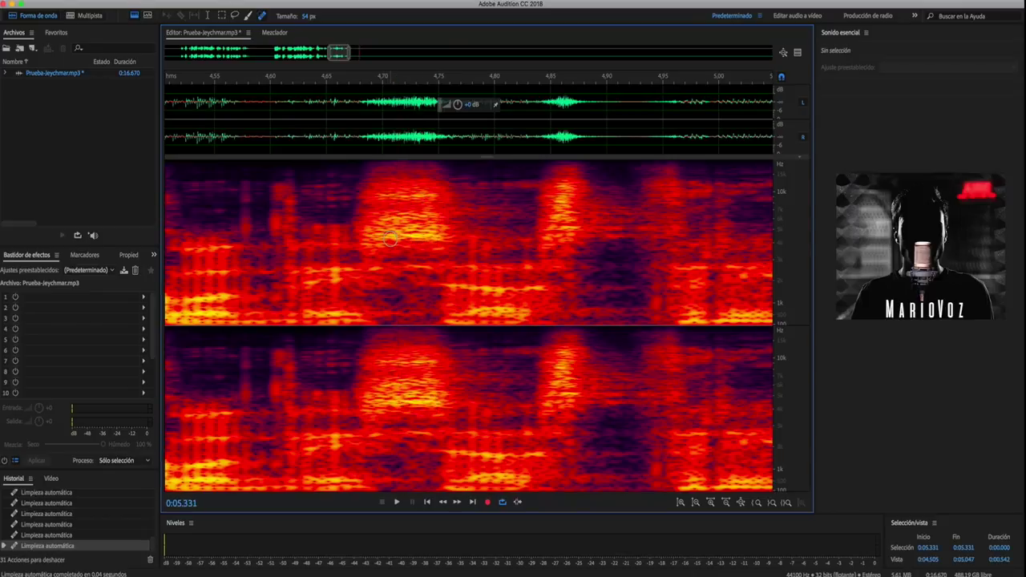
Enlarge the waveform view over the spectral display and play the end of the second phrase from about 4.1 s
{"action": "scroll", "coordinate": [385, 236], "scroll_direction": "down", "scroll_amount": 4}
{"action": "scroll", "coordinate": [390, 238], "scroll_direction": "down", "scroll_amount": 2}
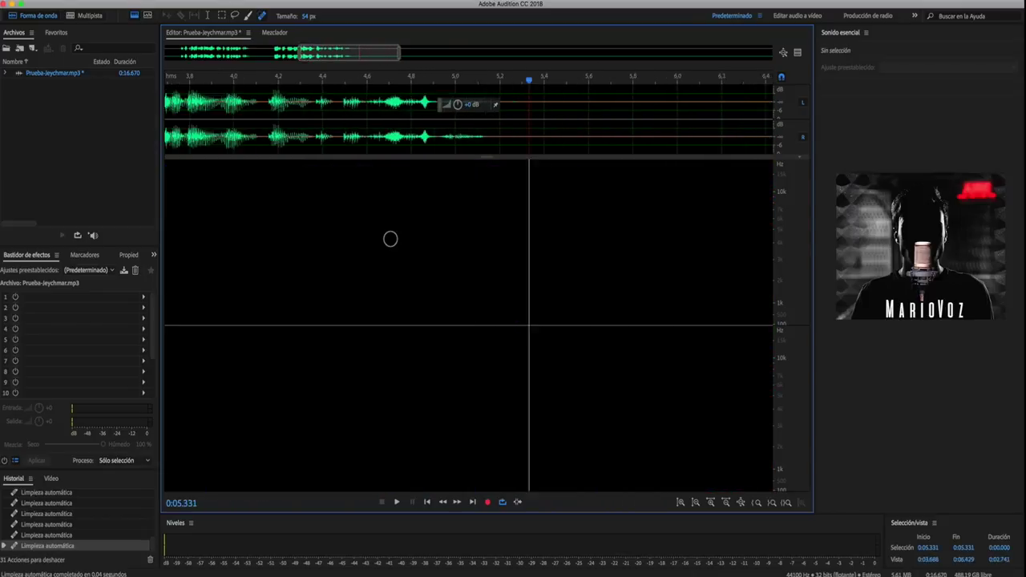
{"action": "left_click", "coordinate": [389, 153]}
{"action": "left_click_drag", "start_coordinate": [395, 152], "coordinate": [395, 485]}
{"action": "left_click", "coordinate": [280, 183]}
{"action": "key", "text": "space"}
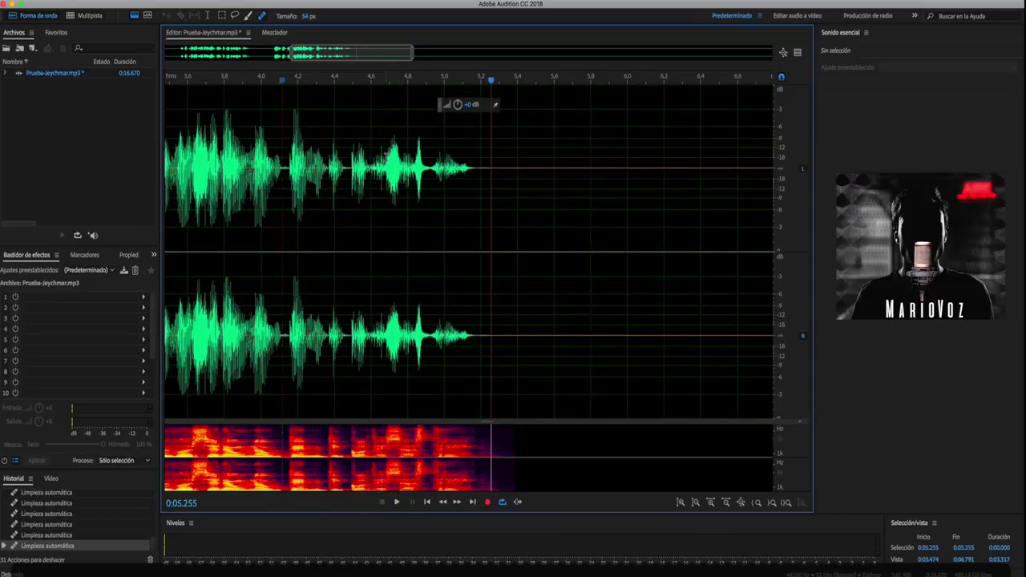
Lower the gain of the peaks at about 4.68–4.76 s and 4.84–4.88 s, and play the phrase ending from about 3.82 s
{"action": "left_click_drag", "start_coordinate": [387, 160], "coordinate": [401, 161]}
{"action": "key", "text": "space"}
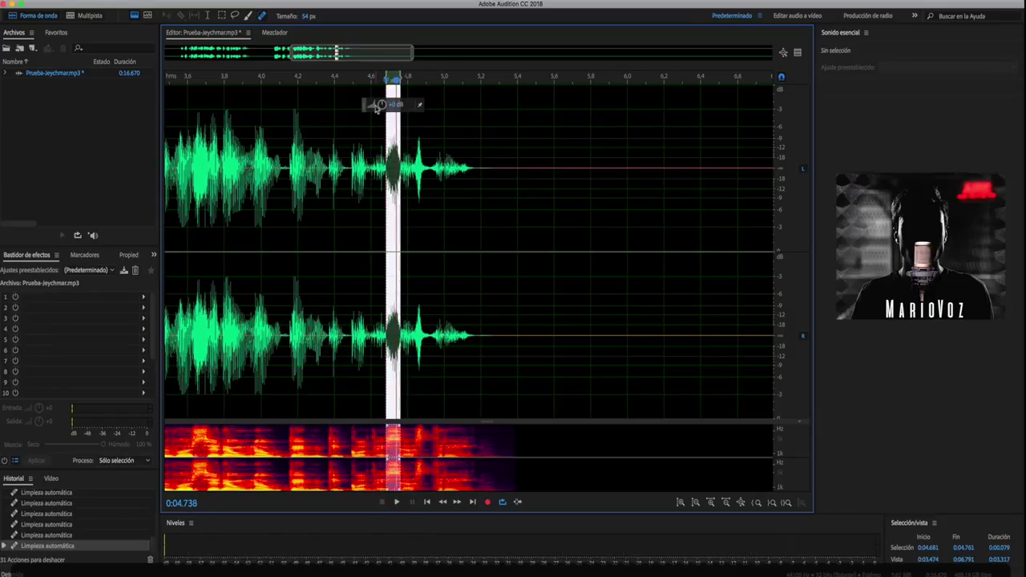
{"action": "left_click_drag", "start_coordinate": [377, 109], "coordinate": [424, 161]}
{"action": "key", "text": "space"}
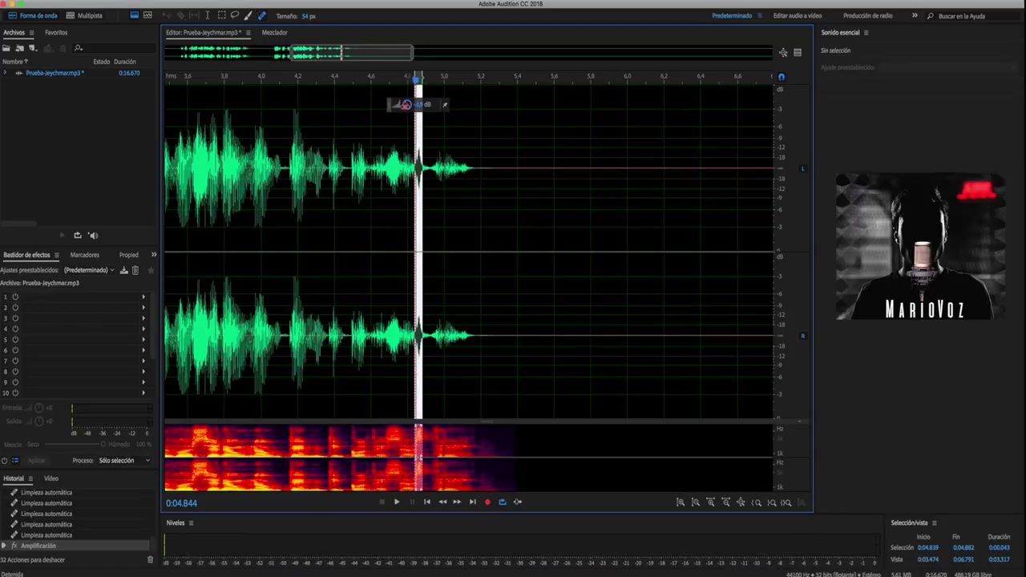
{"action": "left_click", "coordinate": [228, 154]}
{"action": "key", "text": "space"}
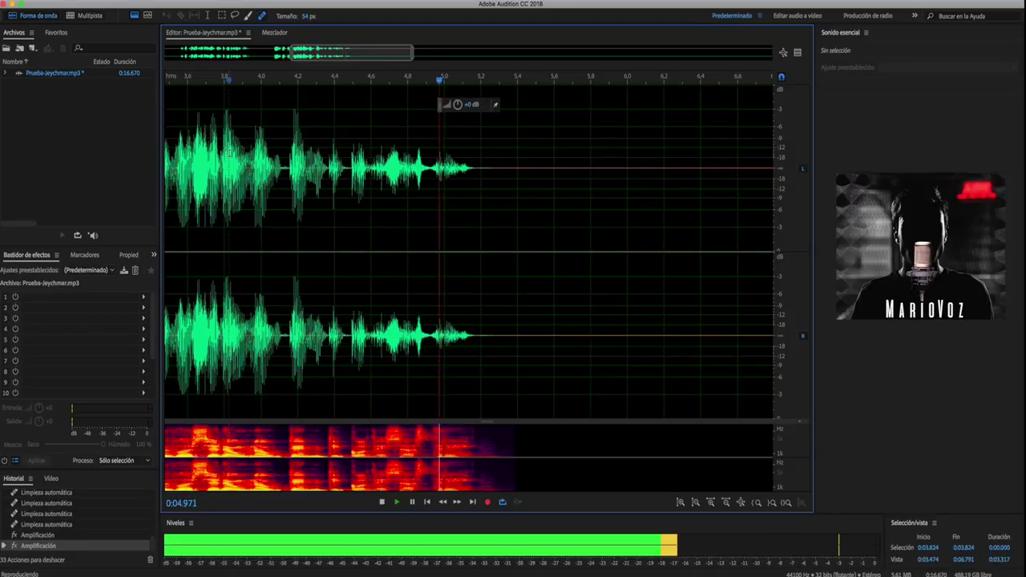
{"action": "key", "text": "space"}
Hide the spectral display and cut all audio after about 5.40 s, leaving the playhead at about 2.90 s between the phrases
{"action": "left_click_drag", "start_coordinate": [417, 422], "coordinate": [428, 519]}
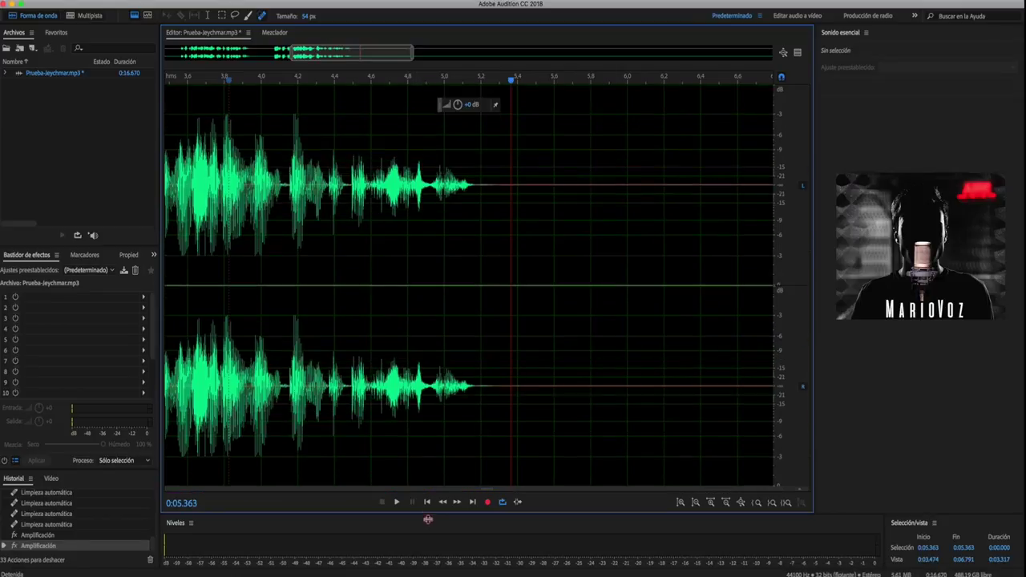
{"action": "scroll", "coordinate": [360, 355], "scroll_direction": "down", "scroll_amount": 4}
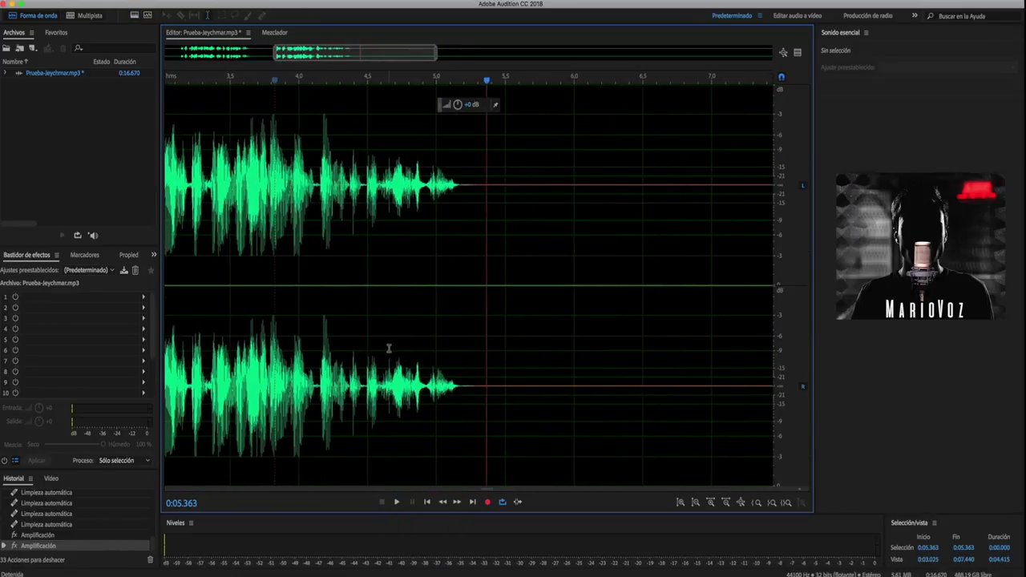
{"action": "key", "text": "ctrl+x"}
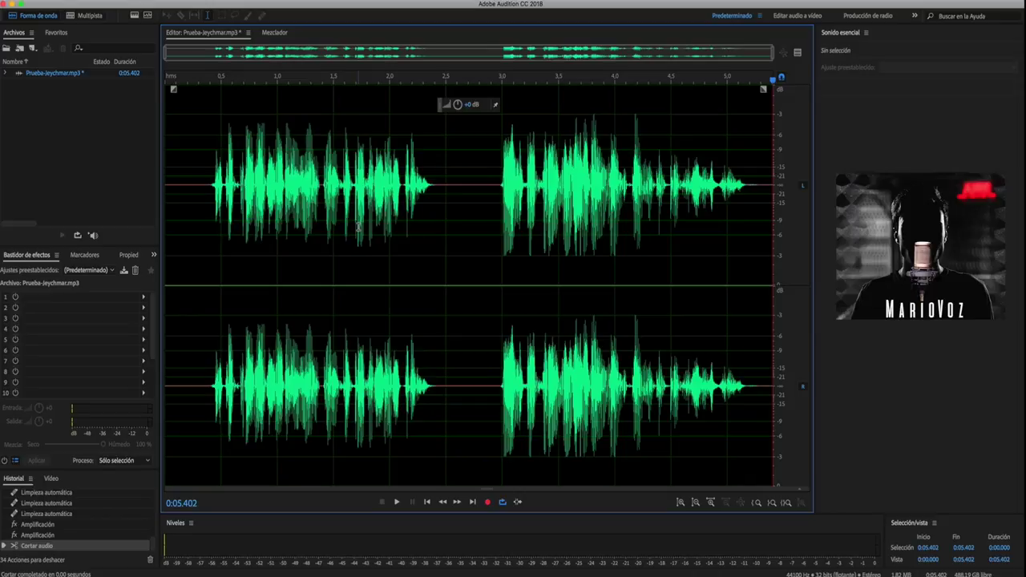
{"action": "left_click", "coordinate": [491, 190]}
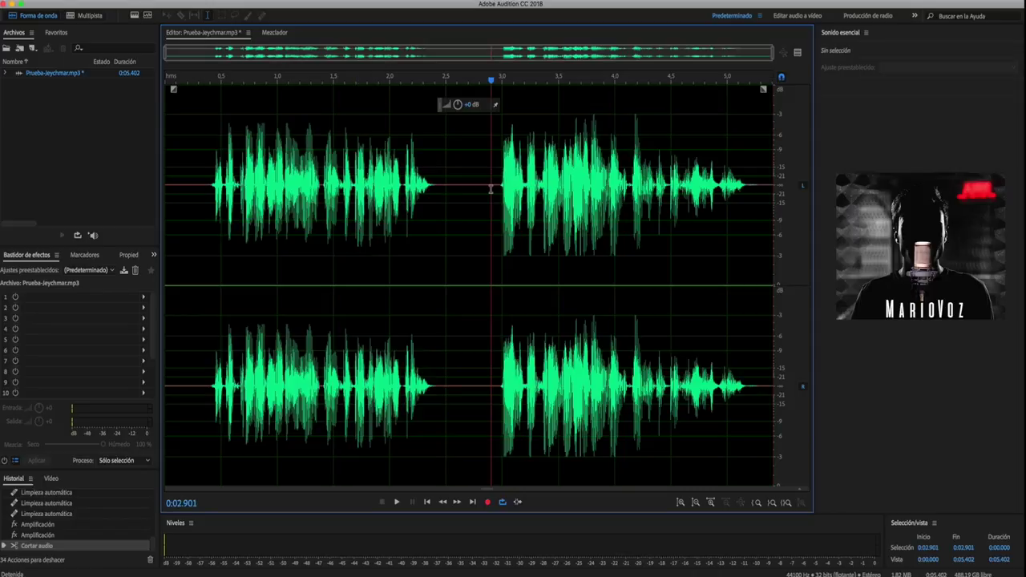